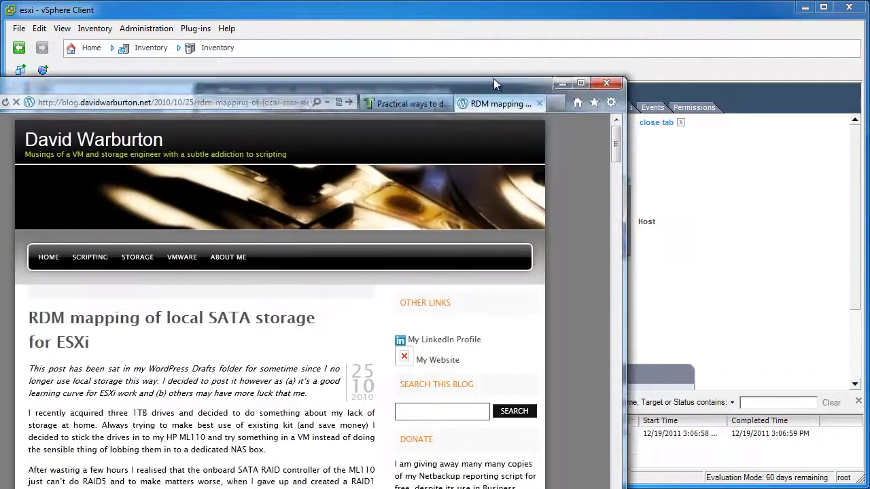
Step: Position the RDM local SATA storage blog post window over the vSphere host view
left_click_drag(493, 79, 547, 8)
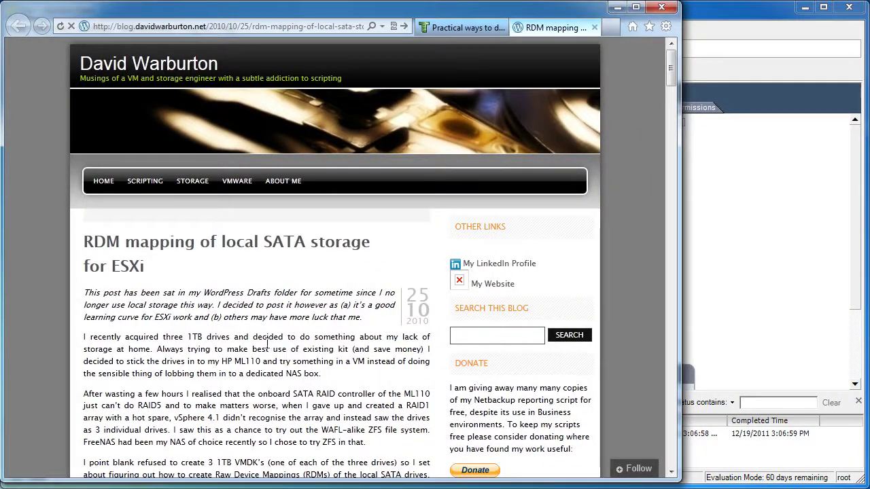
scroll(267, 345, "down", 3)
scroll(267, 346, "down", 3)
scroll(267, 345, "down", 3)
scroll(269, 348, "down", 3)
scroll(270, 349, "down", 3)
scroll(269, 348, "down", 3)
scroll(269, 348, "down", 2)
scroll(269, 349, "down", 3)
scroll(269, 348, "up", 3)
scroll(269, 349, "up", 3)
scroll(270, 349, "up", 3)
scroll(269, 349, "up", 3)
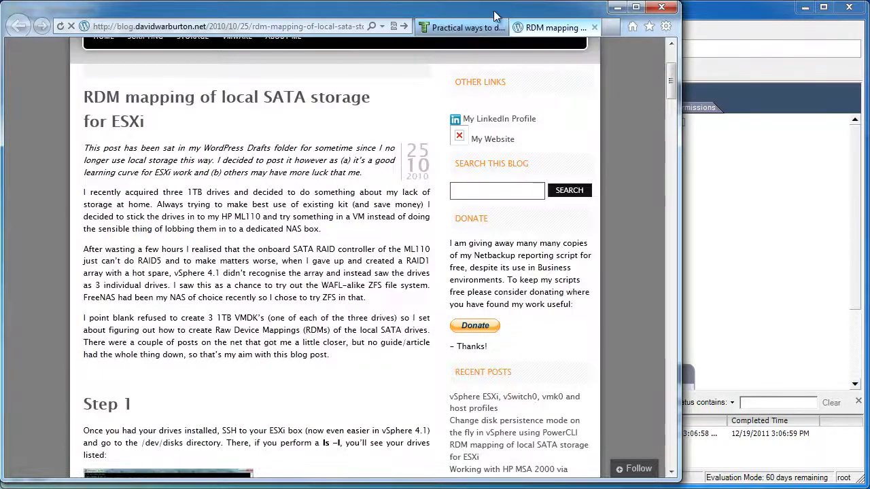
Step: Put away the RDM blog browser window, leaving the vSphere host overview visible
left_click(616, 7)
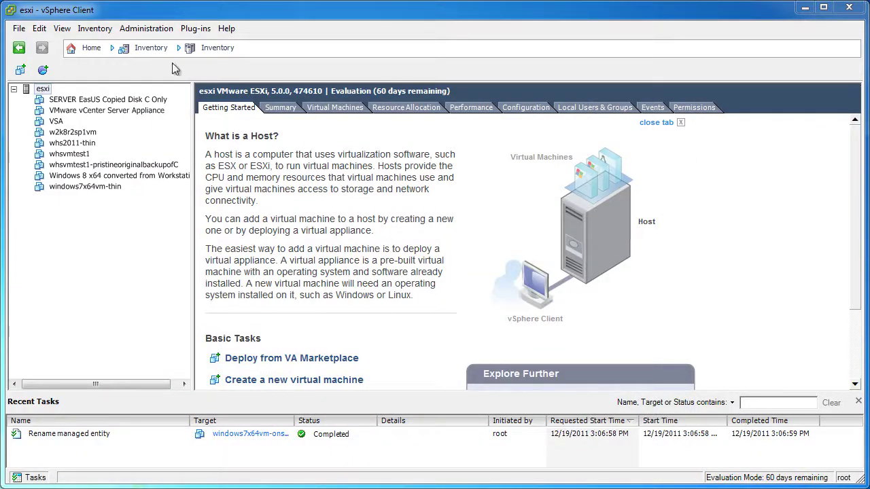
Step: Show the host's Summary, then its Configuration storage with the 6TB SATA disk and Samsung 120GB SSD
left_click(280, 107)
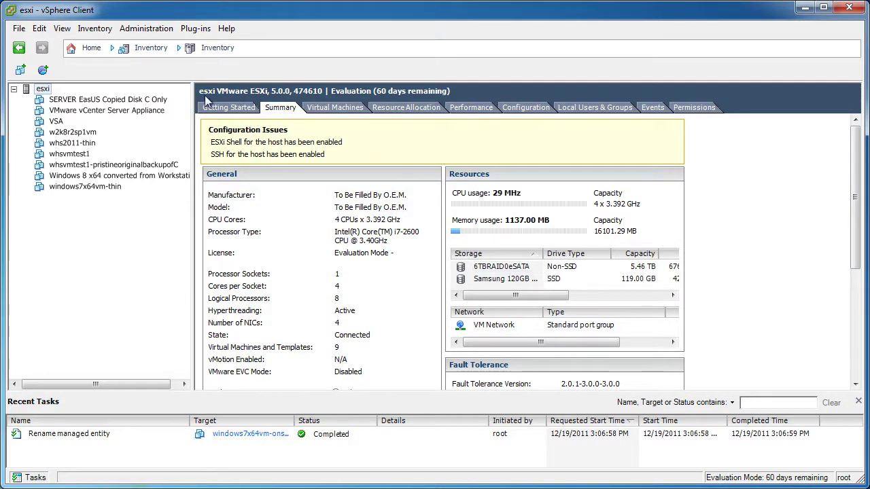
left_click(525, 107)
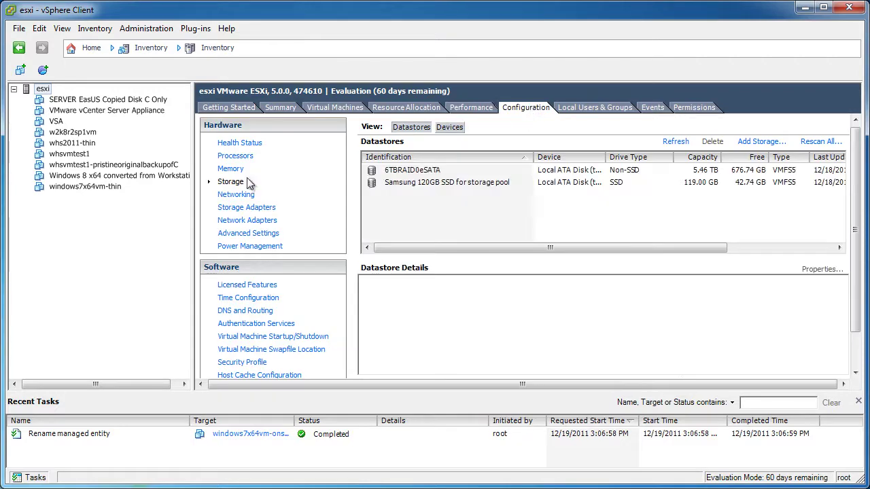
left_click(443, 183)
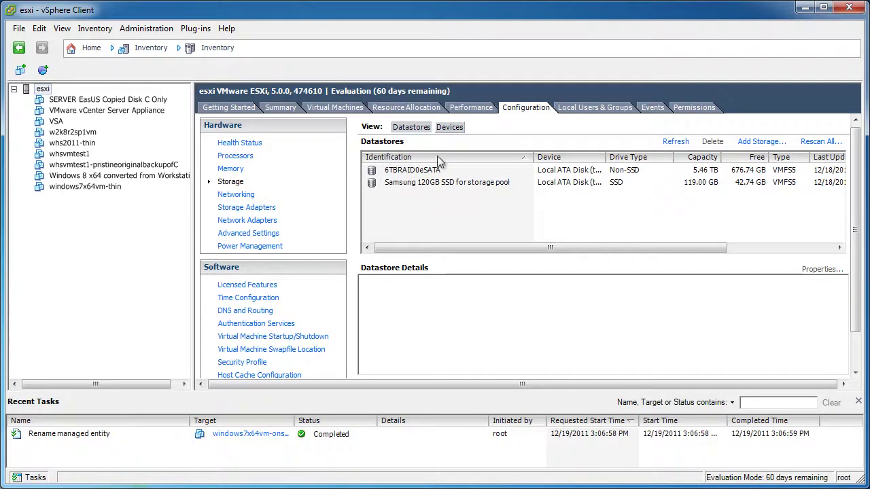
Step: List storage by Devices and review the WDC, 9VS25AG2, 9VS25LLA and 9VS249CR disks
left_click(447, 128)
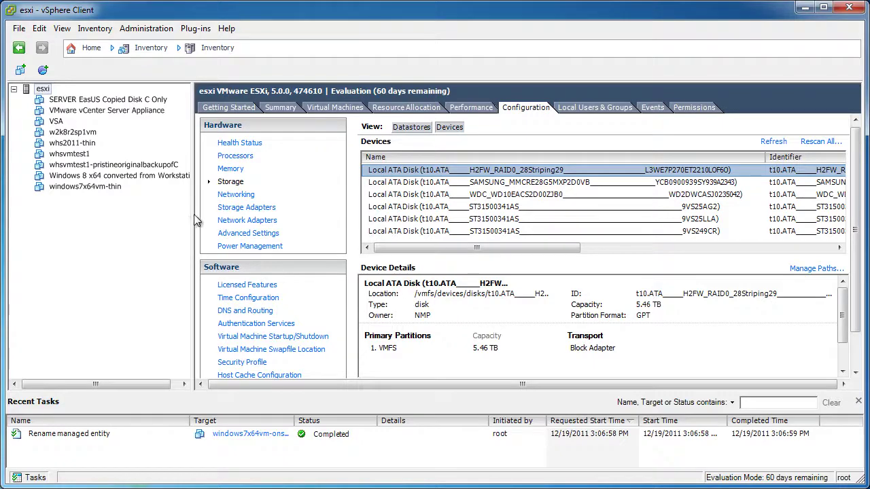
left_click_drag(194, 216, 100, 216)
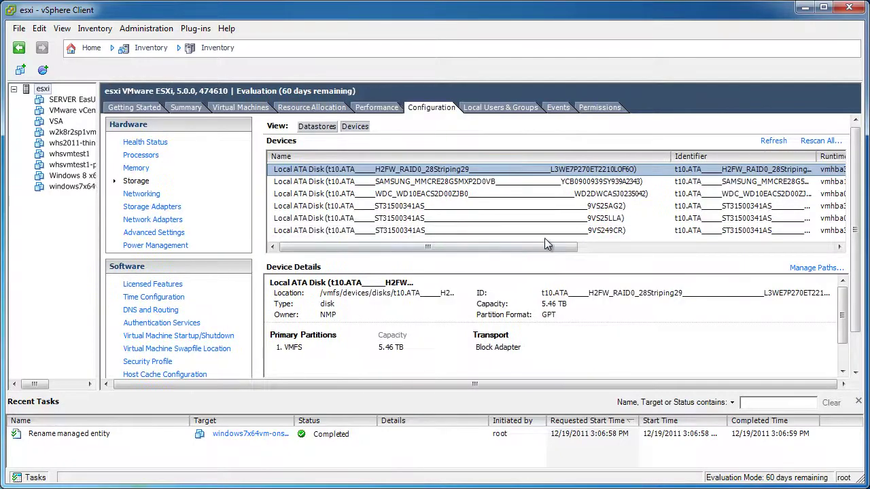
left_click(380, 194)
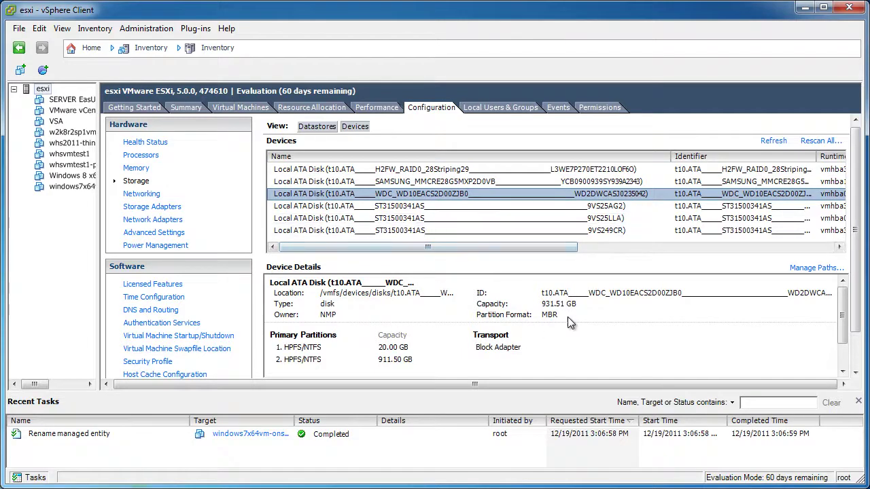
left_click(416, 206)
left_click(414, 218)
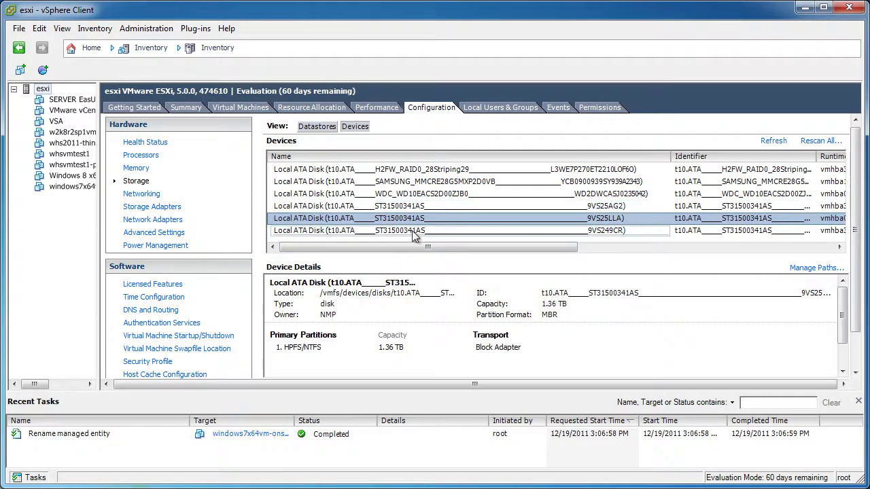
left_click(414, 231)
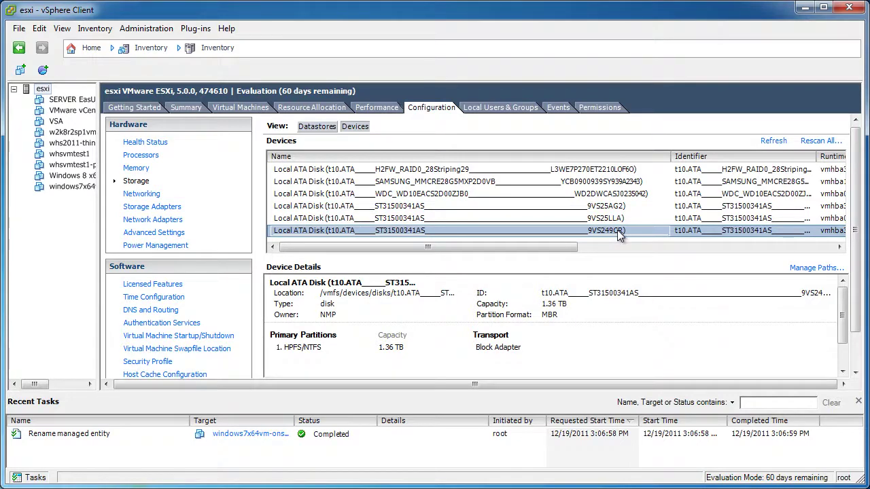
left_click(453, 194)
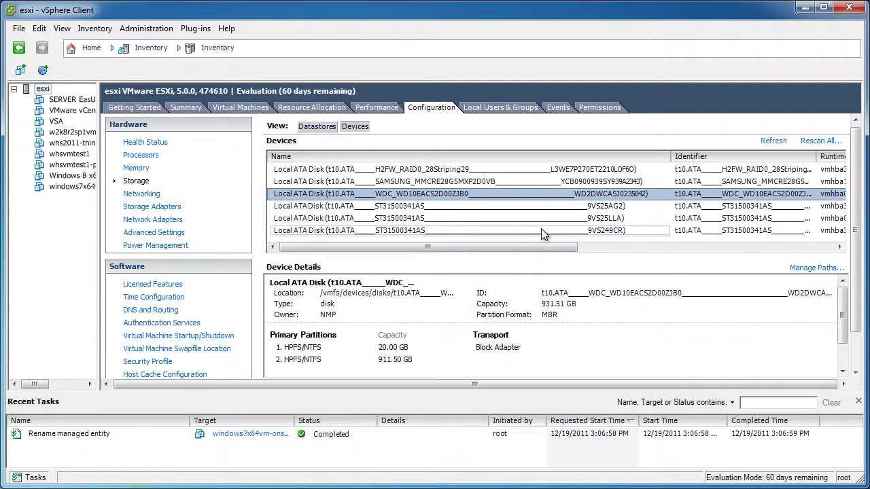
left_click(514, 206)
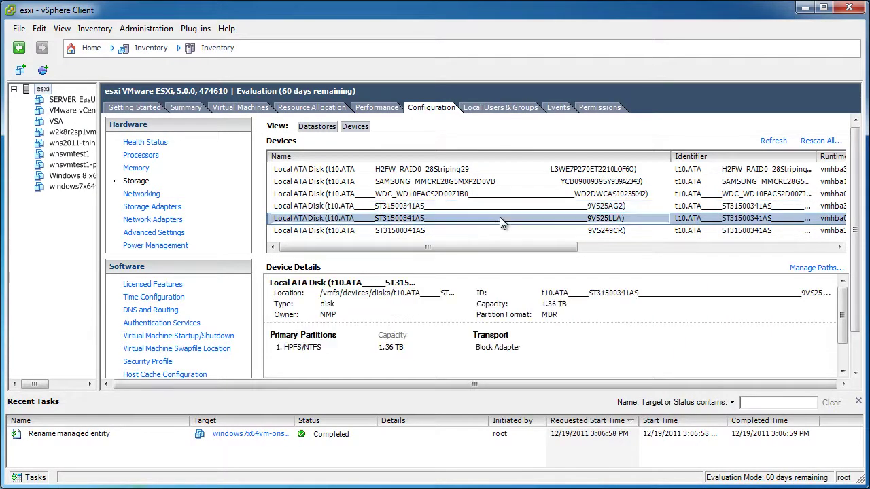
left_click(500, 230)
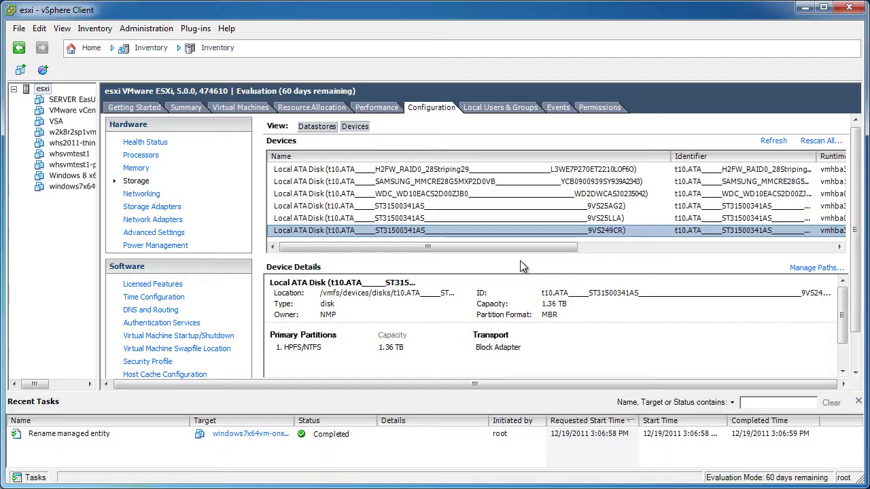
left_click(407, 195)
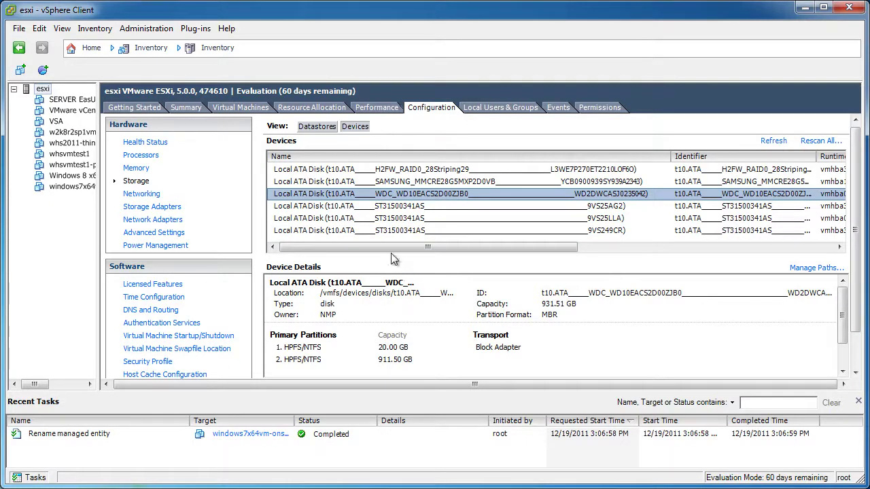
Step: Start a New Virtual Machine from the esxi host's Virtual Machines list
left_click(43, 89)
left_click(240, 108)
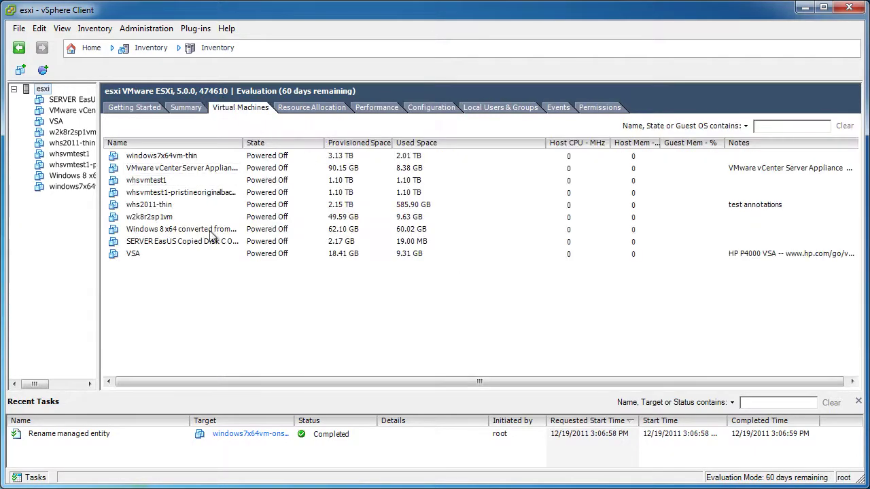
right_click(194, 316)
left_click(258, 325)
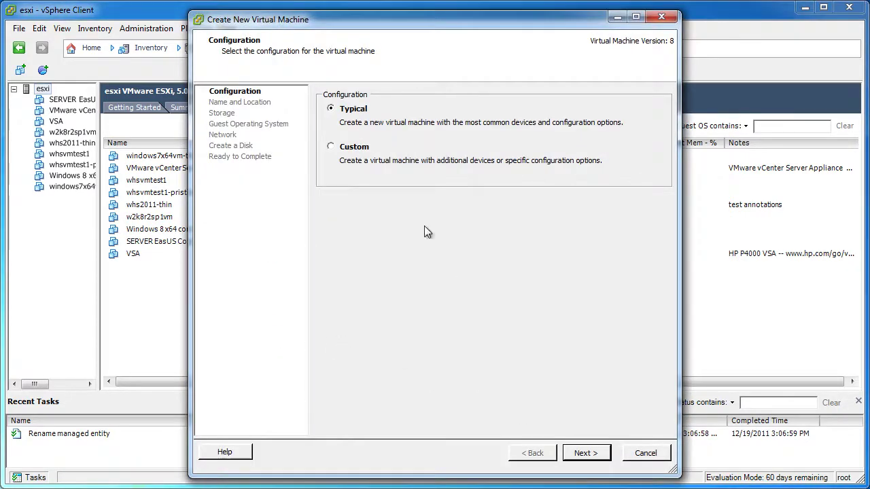
Step: Choose Custom, name the VM SERVERvirtualized, and keep the Samsung SSD datastore and version 8
left_click(330, 147)
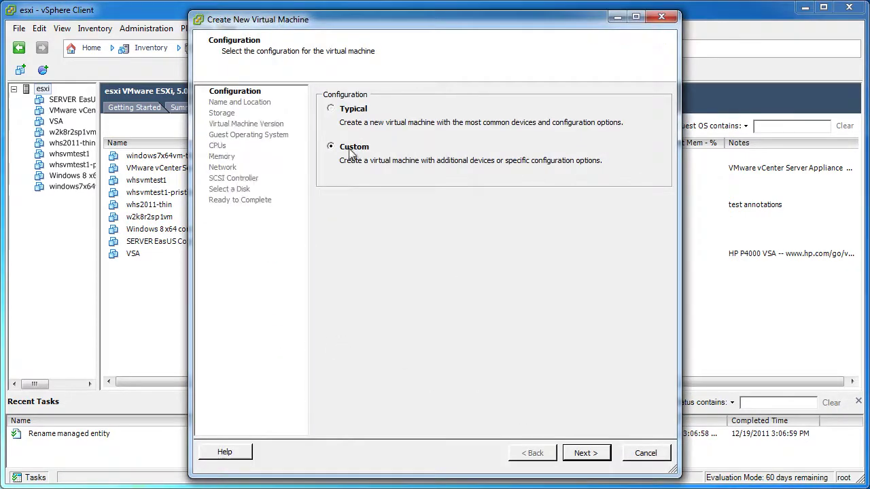
left_click(586, 454)
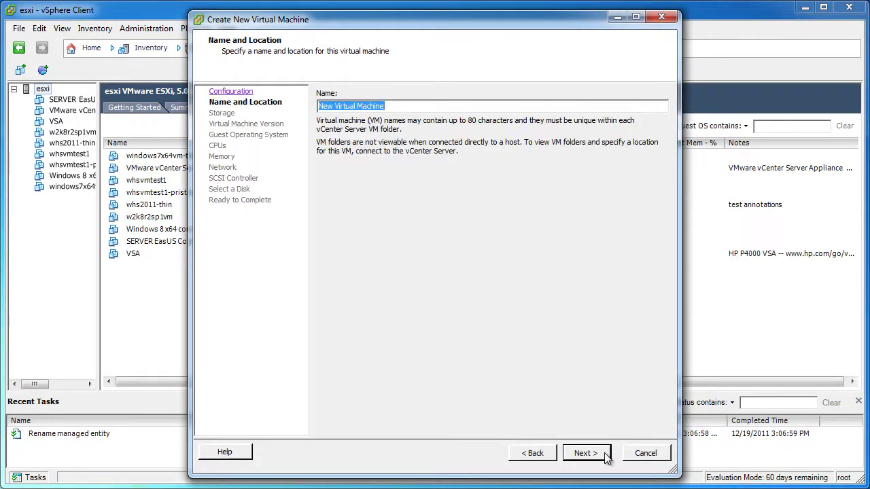
type("whs")
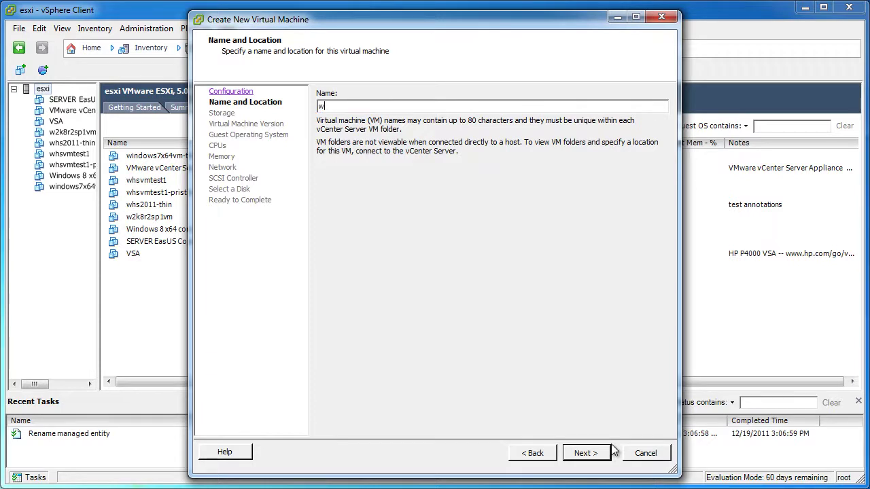
key("BackSpace")
type("SERVERvir")
type("tualized")
left_click_drag(346, 106, 293, 100)
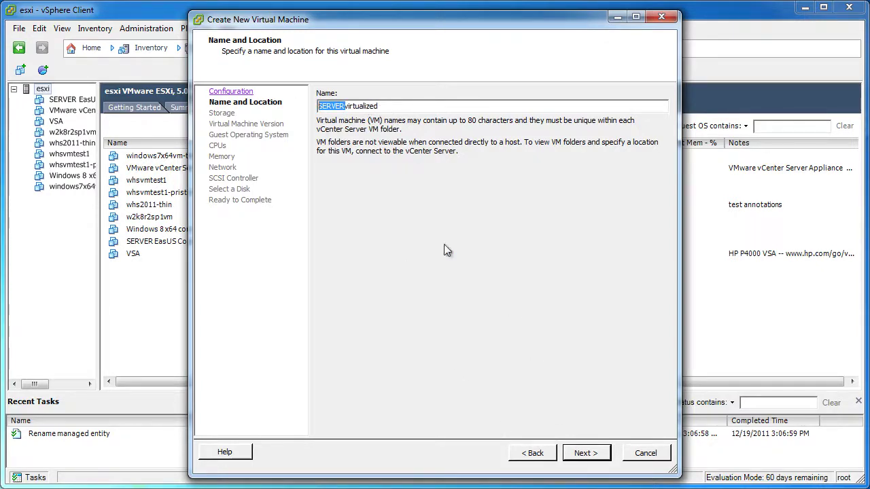
left_click(586, 453)
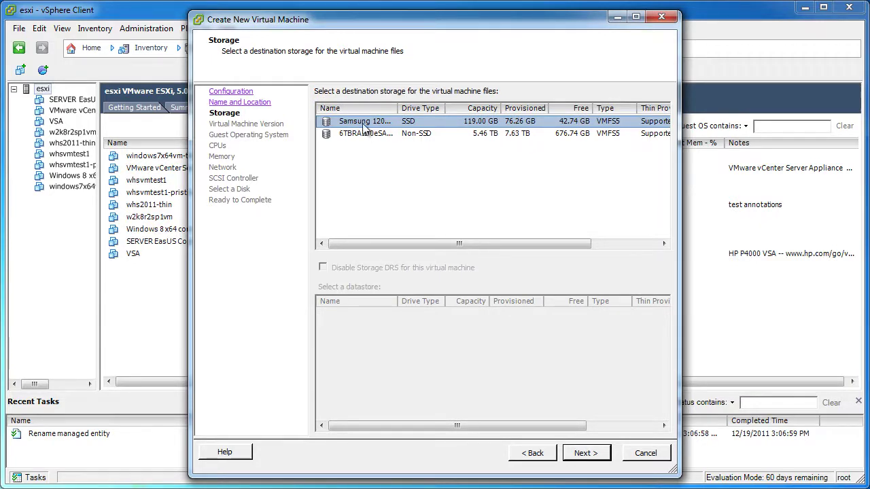
left_click(585, 453)
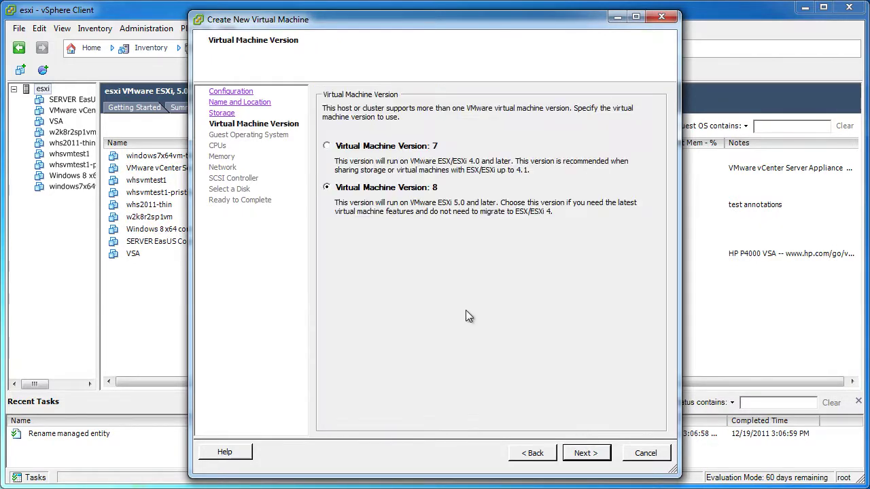
left_click(586, 453)
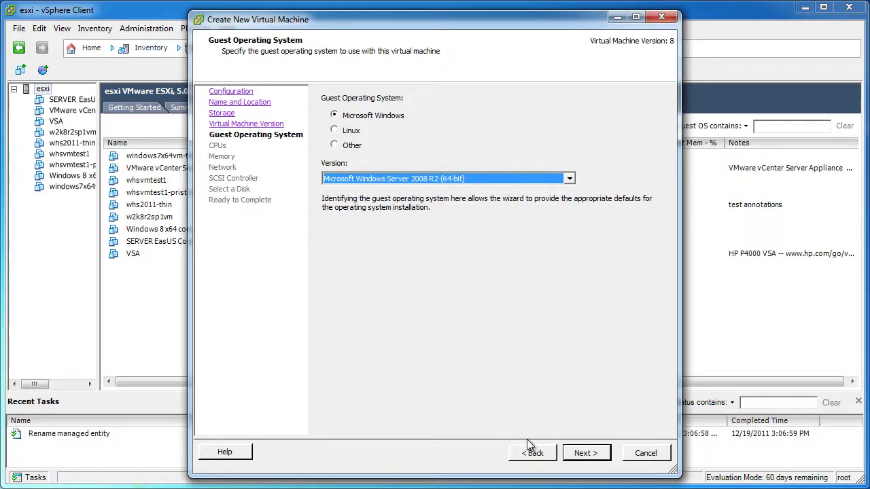
Step: Choose the Windows guest OS version and set two cores per socket
left_click(570, 180)
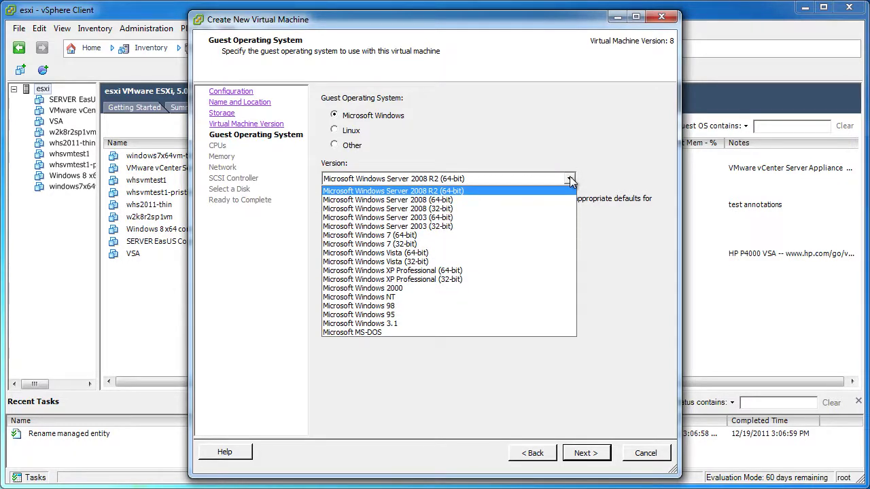
left_click(441, 226)
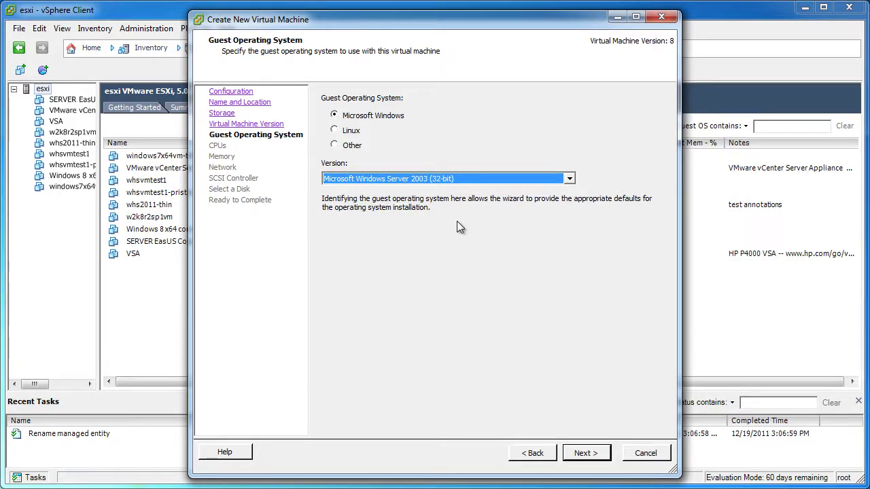
left_click(600, 460)
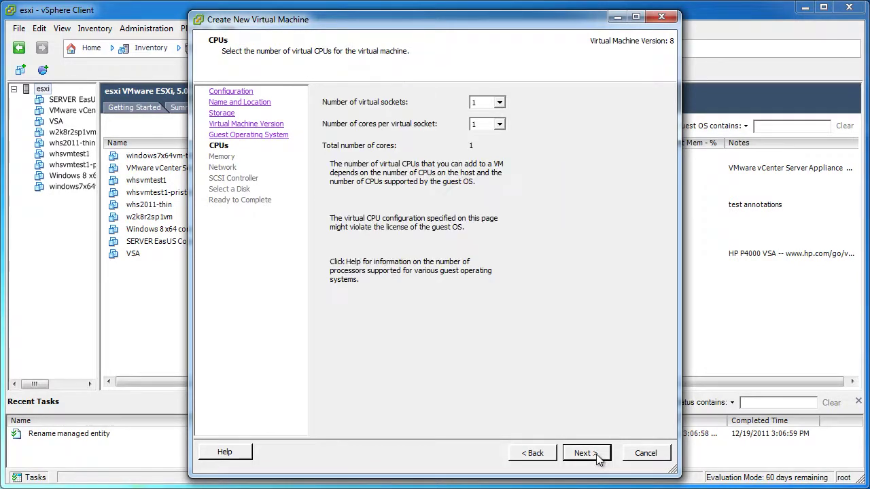
left_click(498, 125)
left_click(479, 148)
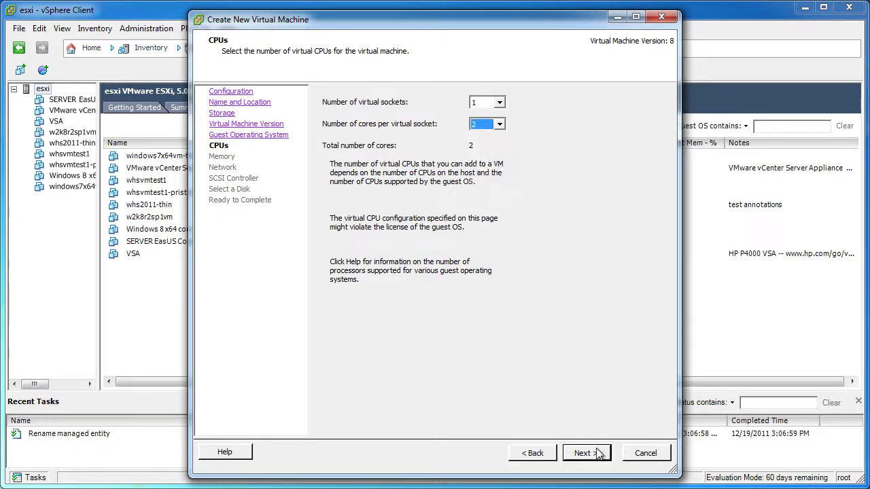
left_click(587, 453)
Step: Set memory to 3 GB and keep the default E1000 network adapter
double_click(462, 108)
type("3000")
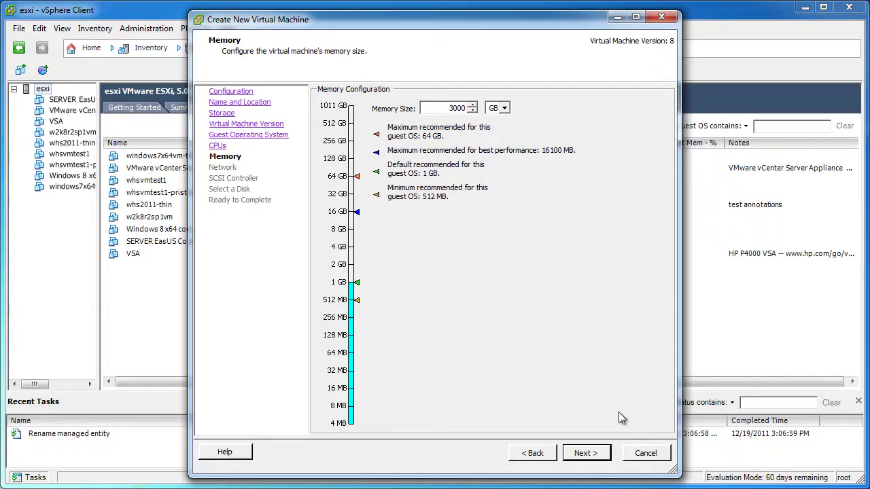
key("BackSpace")
key("BackSpace")
key("BackSpace")
left_click(585, 453)
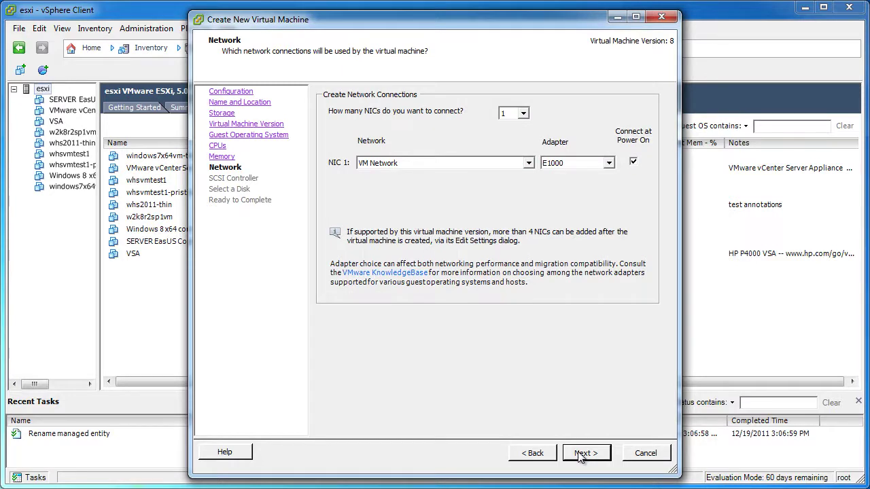
left_click(600, 458)
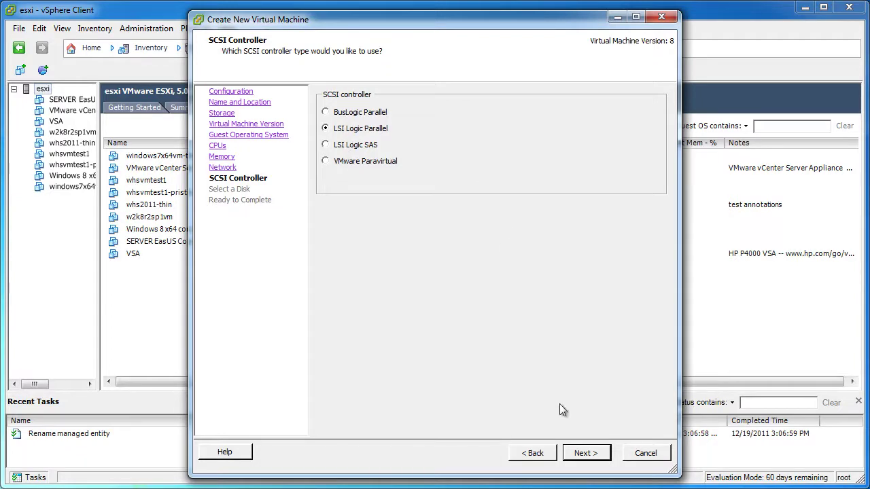
Step: Skip virtual disk creation and choose to edit the VM settings before completing
left_click(586, 453)
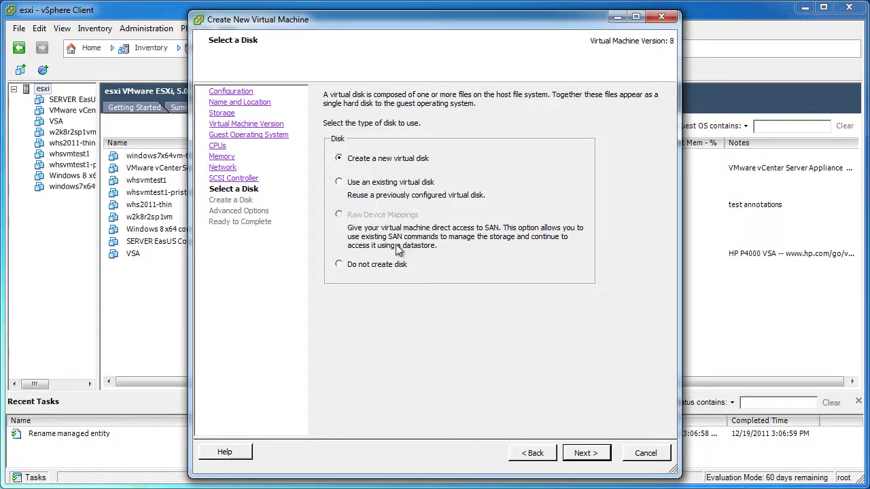
left_click(373, 266)
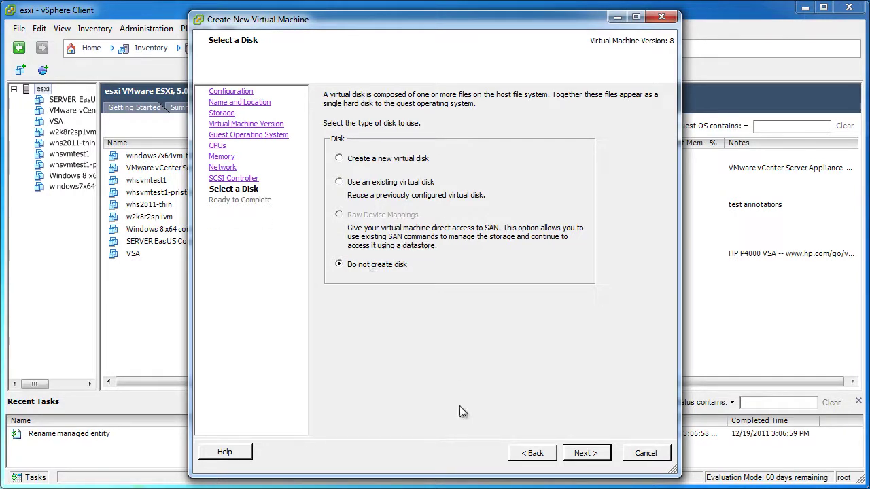
left_click(585, 453)
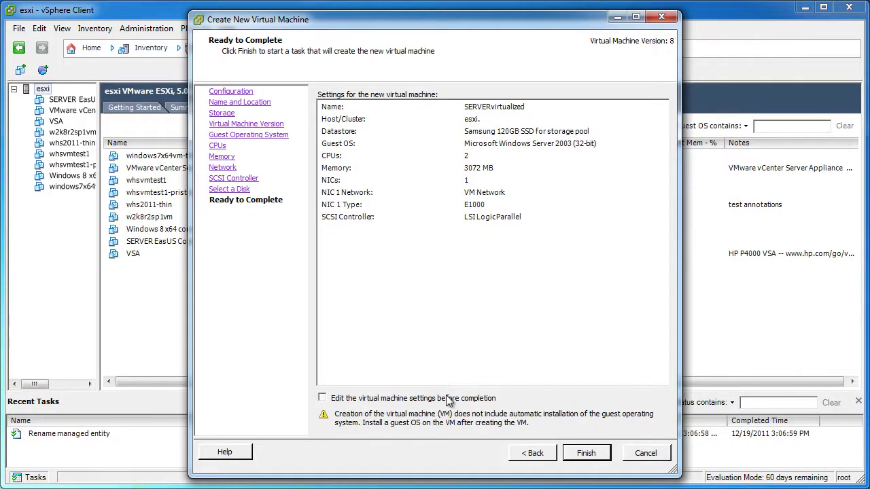
left_click(408, 398)
Step: Finish the wizard, add a second Ethernet adapter, and complete SERVERvirtualized's creation
left_click(586, 453)
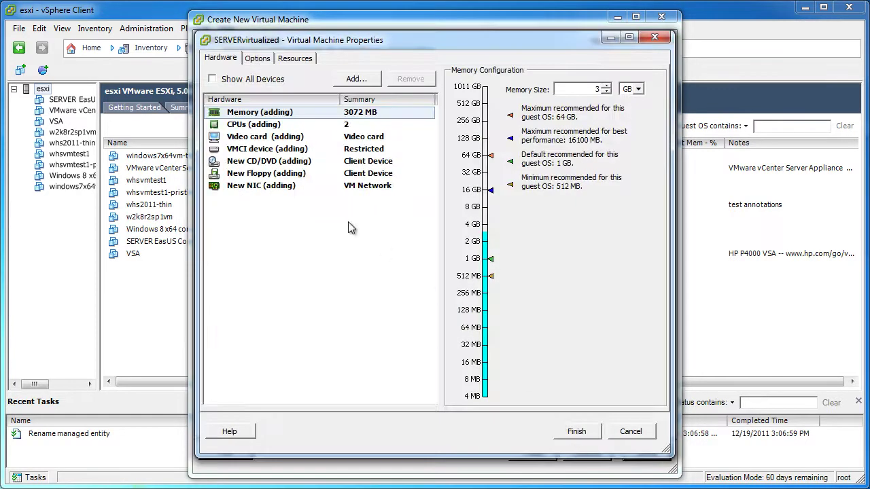
left_click(348, 79)
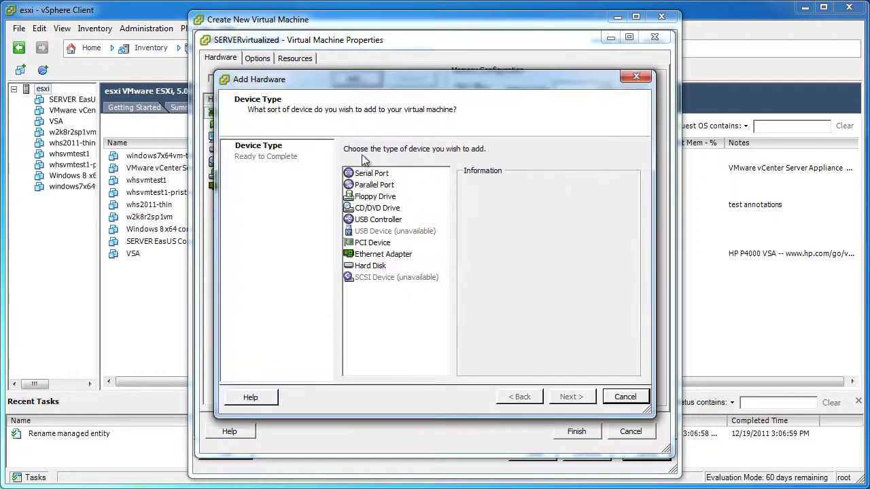
left_click(384, 256)
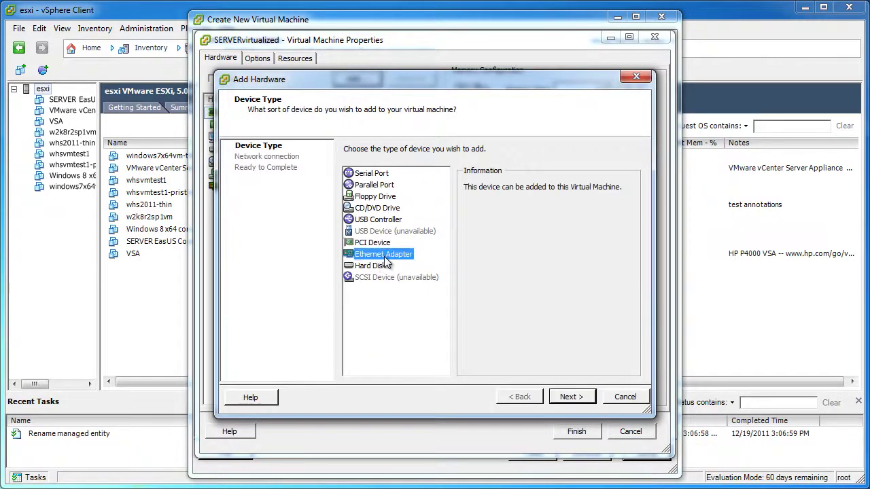
left_click(570, 397)
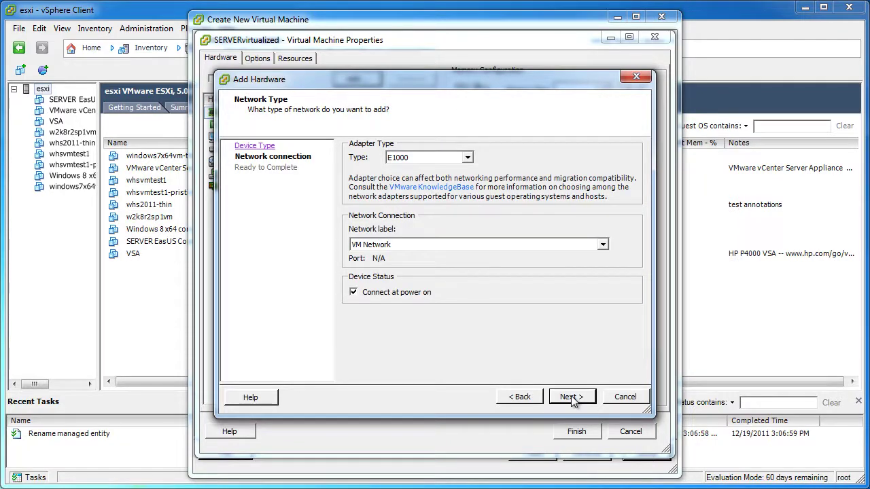
left_click(572, 397)
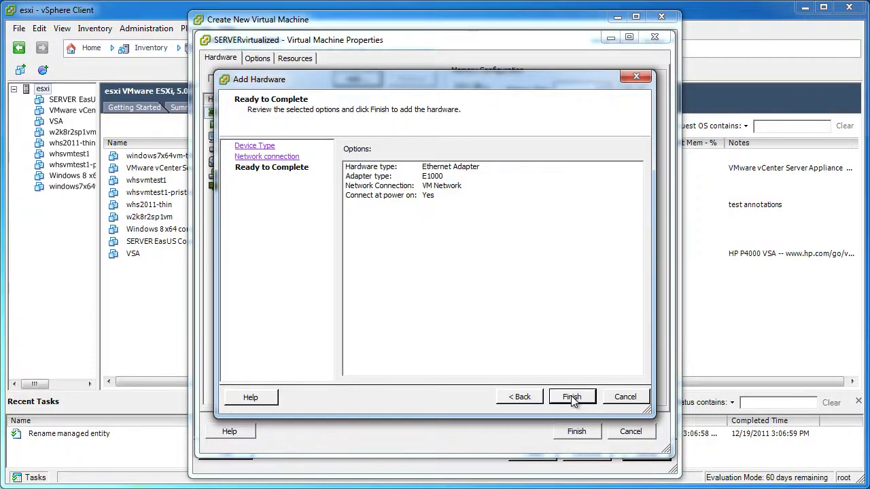
left_click(571, 397)
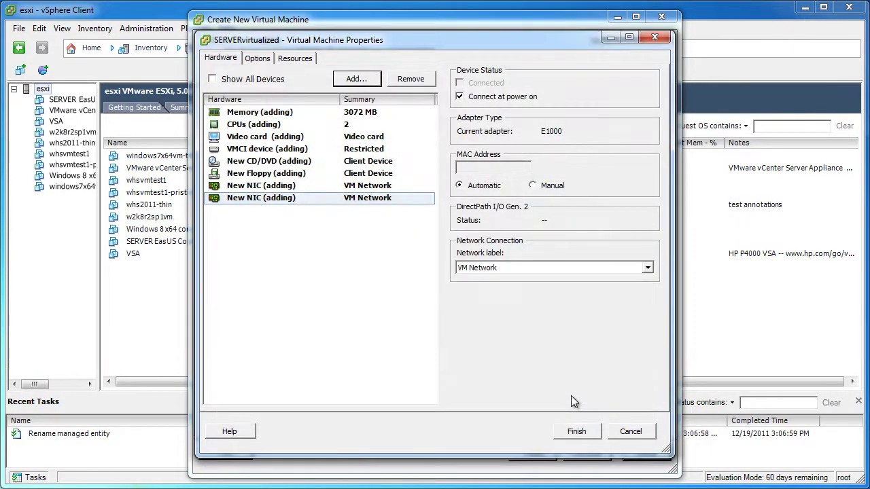
left_click(577, 433)
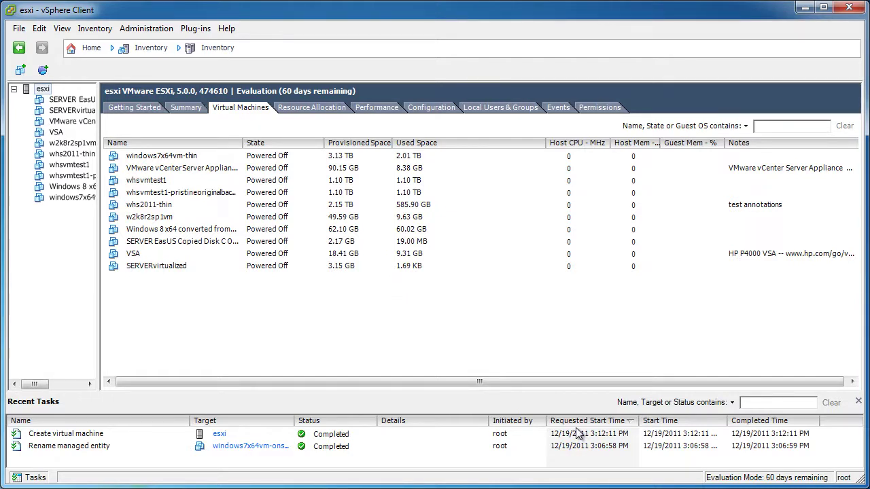
Step: Select SERVERvirtualized, then the esxi host, and show its Configuration storage devices
left_click(160, 266)
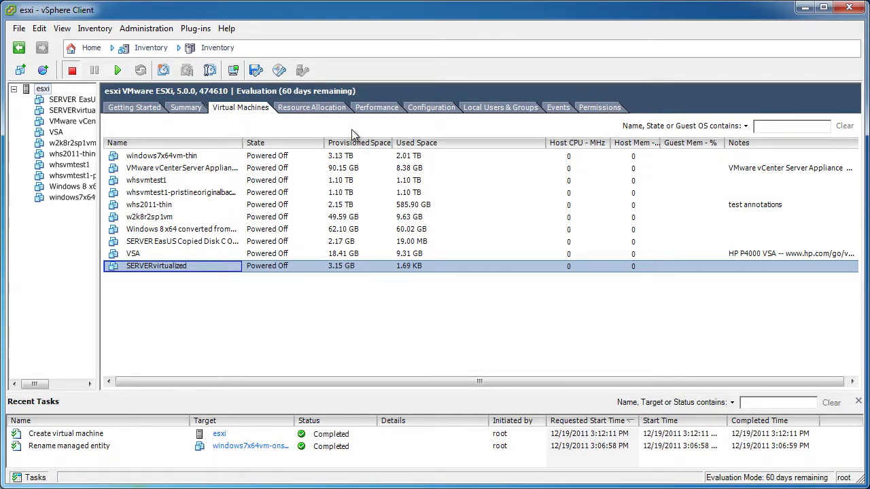
left_click(42, 90)
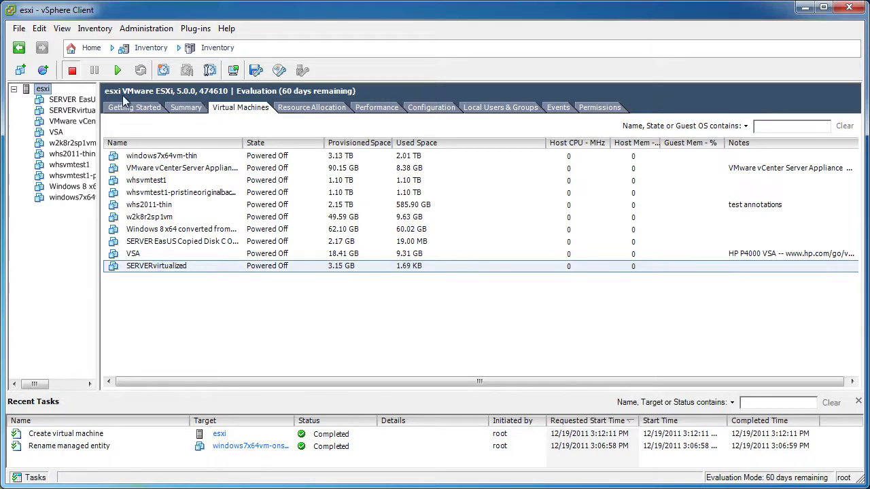
left_click(469, 108)
left_click(435, 107)
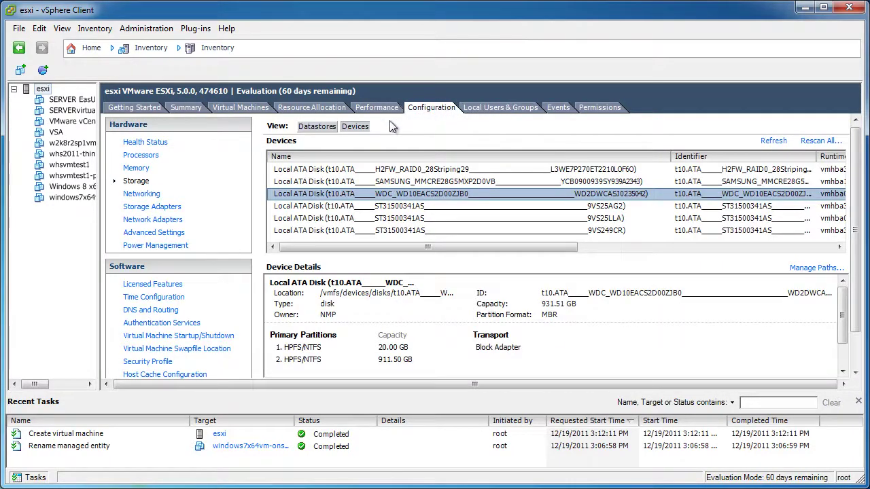
Step: In Security Profile service properties, check the ESXi Shell and SSH startup options
left_click(147, 361)
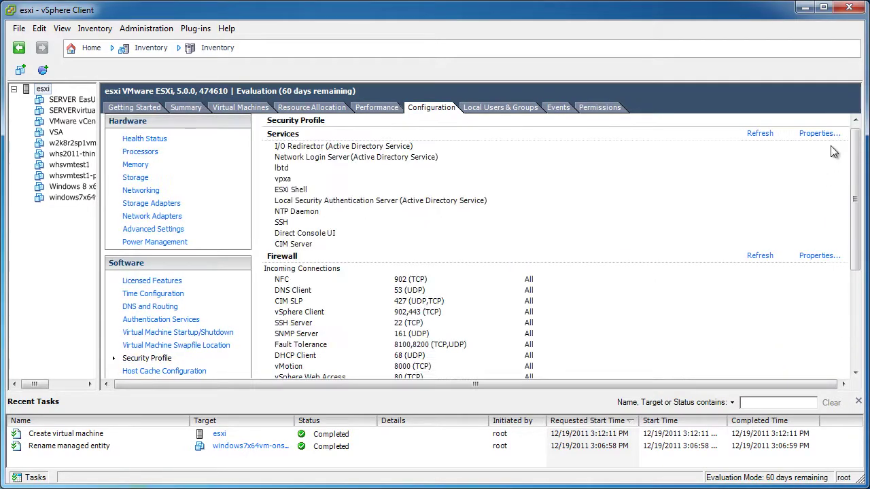
left_click(819, 133)
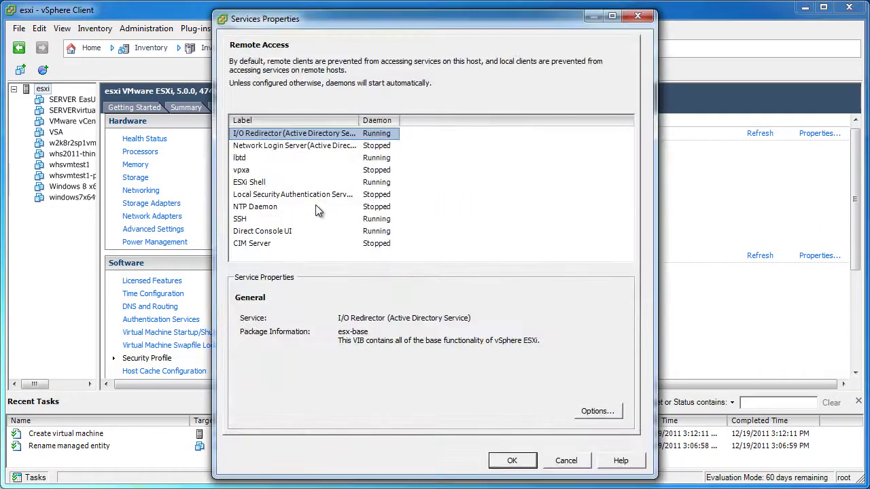
left_click(257, 183)
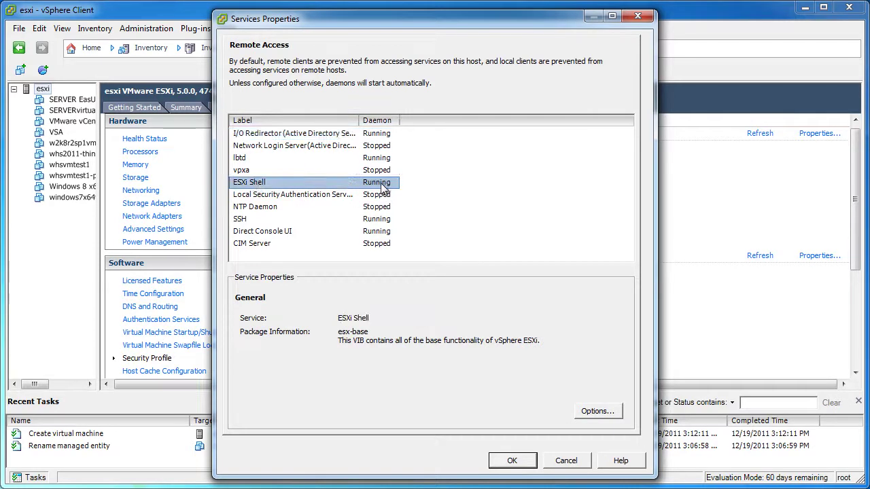
left_click(598, 411)
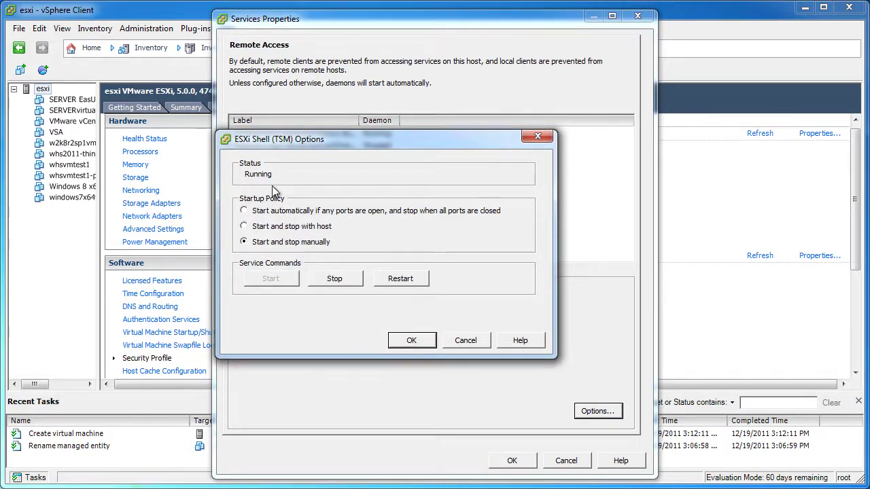
key("Escape")
left_click(248, 218)
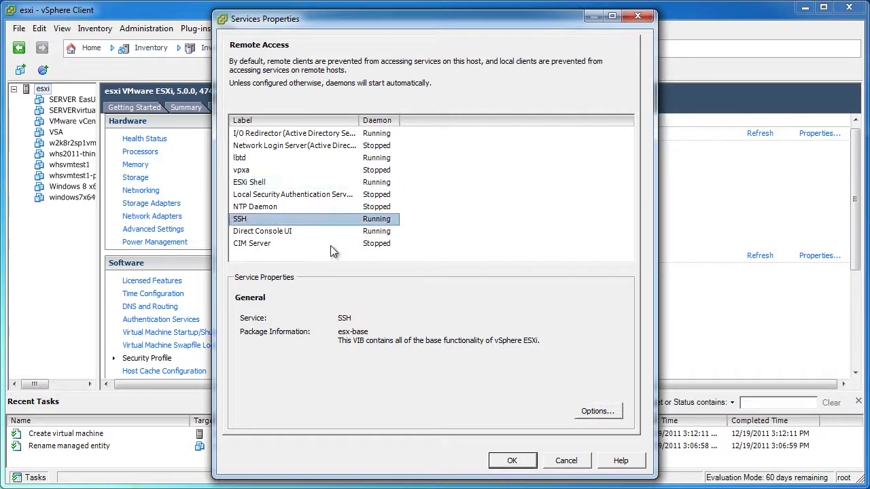
left_click(586, 413)
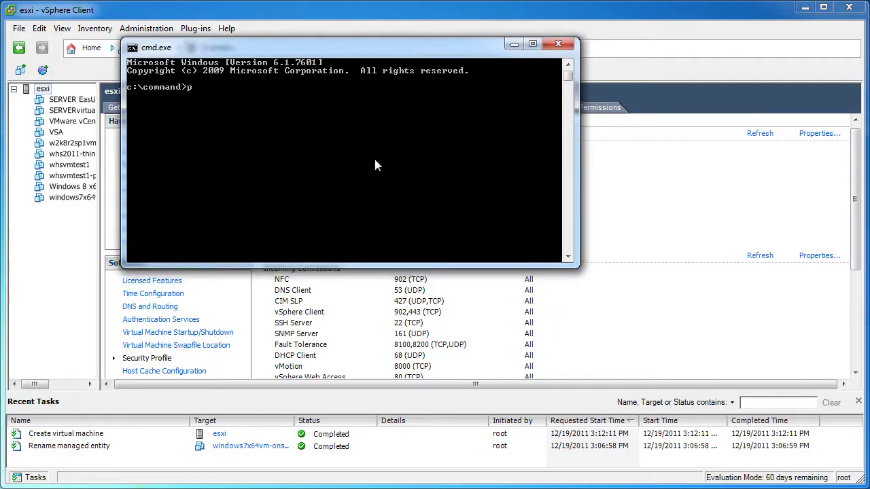
type("xi")
Step: Start a PuTTY SSH session to esxi, accept its new host key, and log in as root
key("Return")
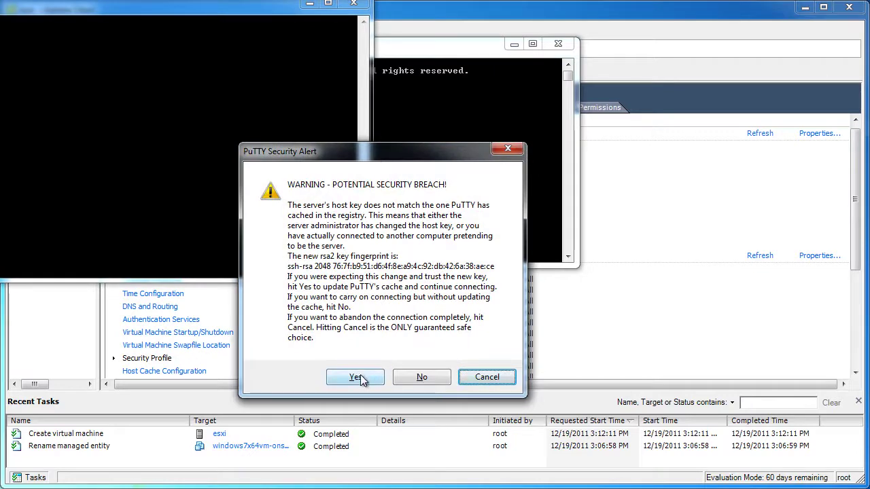
left_click(360, 377)
left_click_drag(221, 16, 479, 83)
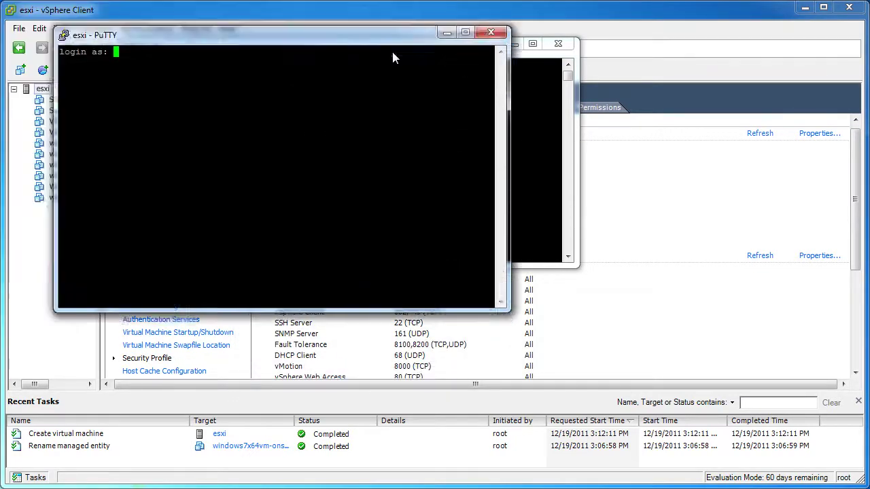
type("root")
key("Return")
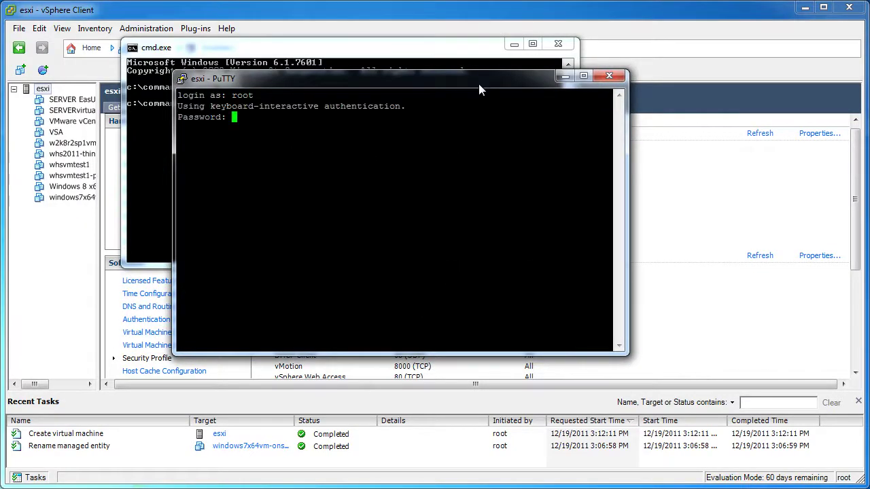
type("password")
key("Return")
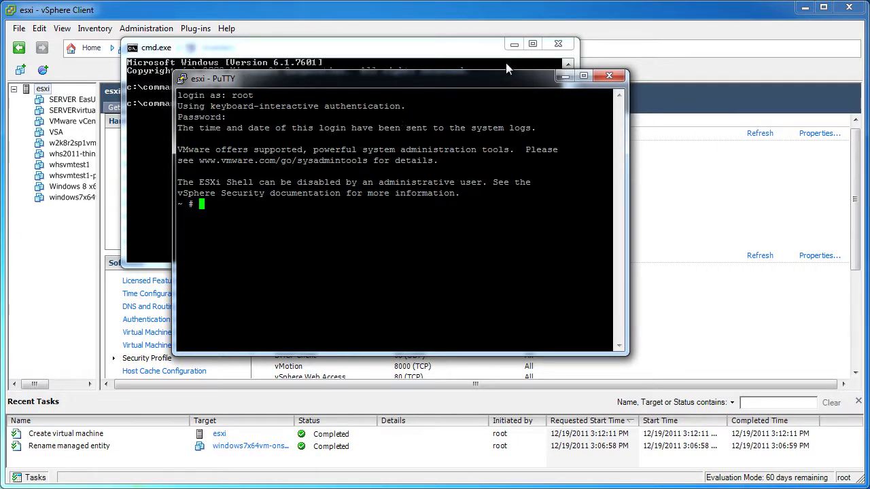
left_click(514, 45)
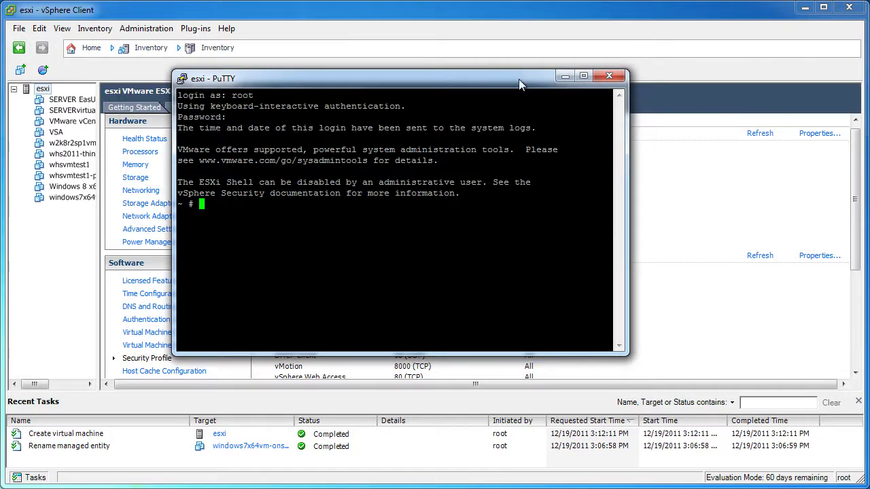
left_click_drag(519, 79, 353, 15)
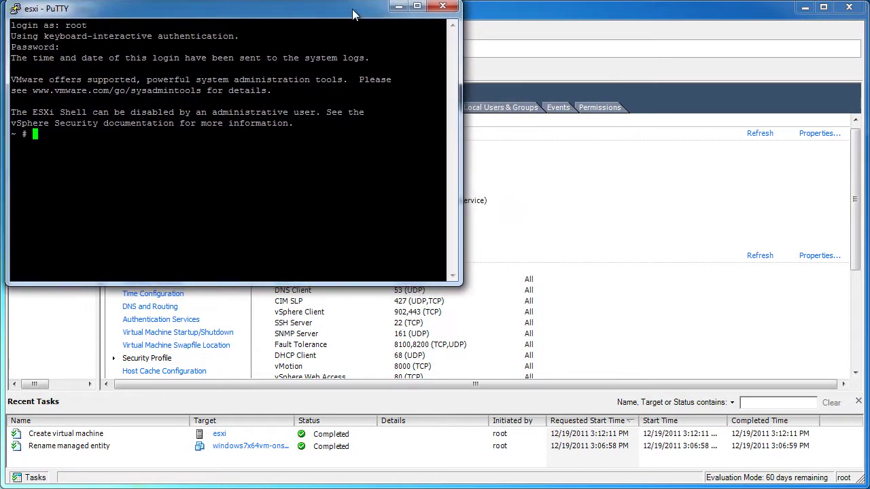
Step: Make the PuTTY terminal taller and place the narrowed RDM blog window beside it
left_click_drag(354, 15, 762, 17)
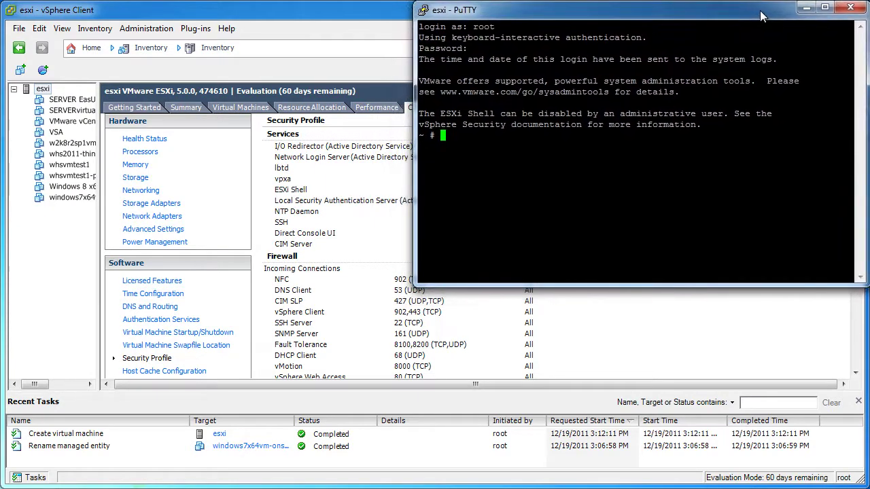
left_click_drag(526, 284, 522, 481)
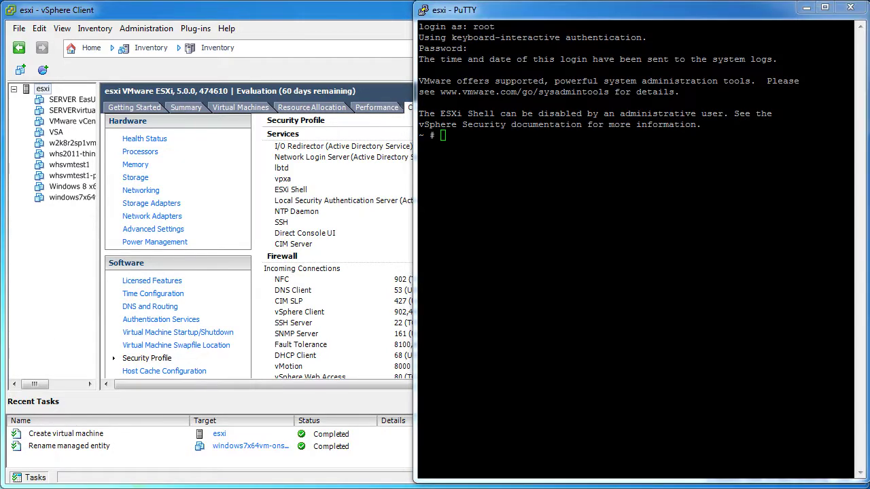
mouse_move(319, 126)
left_mouse_down()
mouse_move(448, 8)
mouse_move(584, 15)
left_mouse_up()
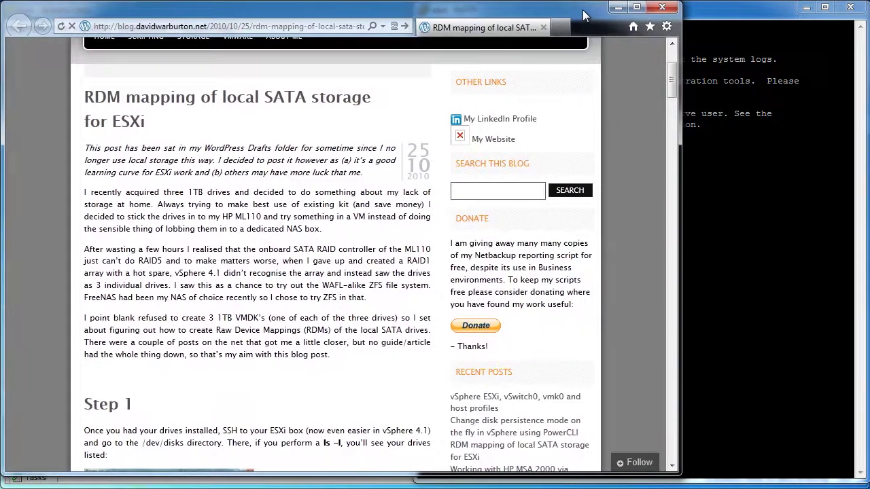
left_click_drag(676, 200, 420, 150)
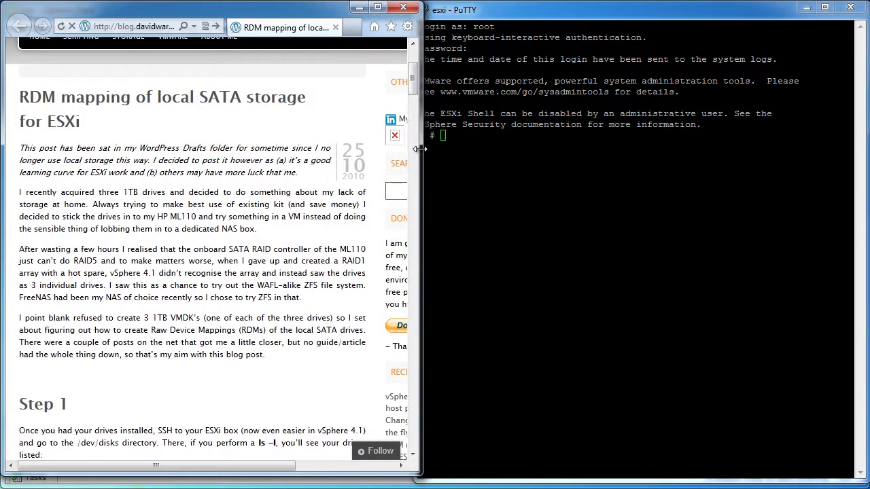
left_click(478, 12)
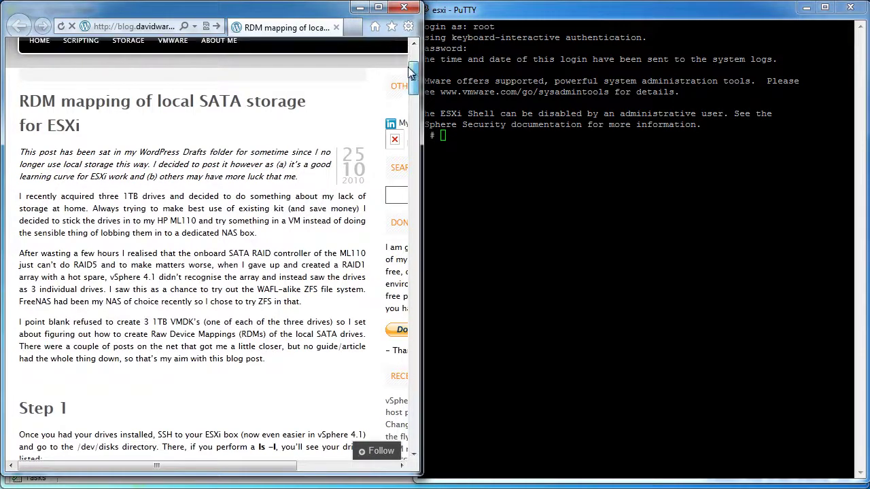
mouse_move(410, 71)
left_mouse_down()
mouse_move(418, 63)
mouse_move(407, 63)
mouse_move(404, 109)
left_mouse_up()
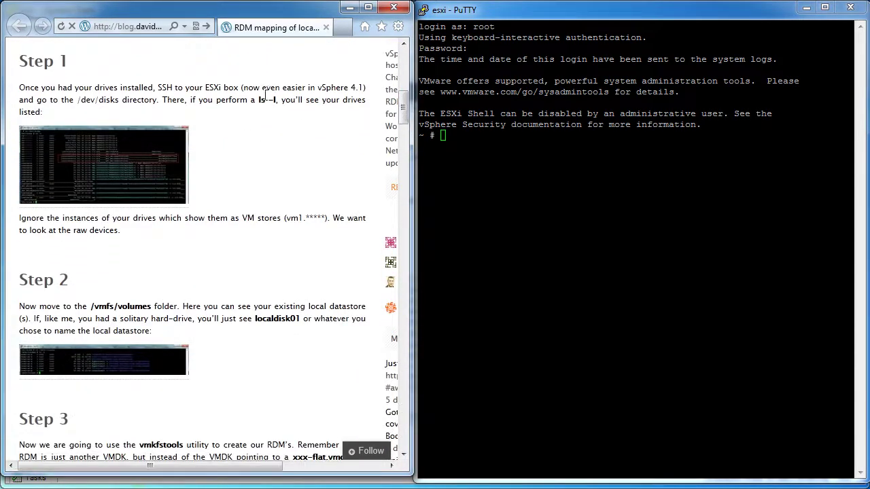
Step: Run cd /dev/disks and ls -l in the root shell to list the host's disk devices
left_click(577, 277)
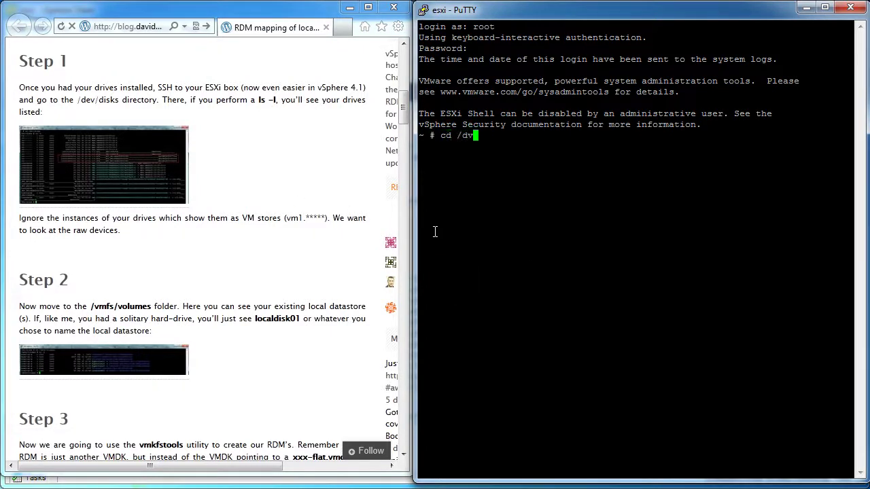
type("v/disks")
key("Return")
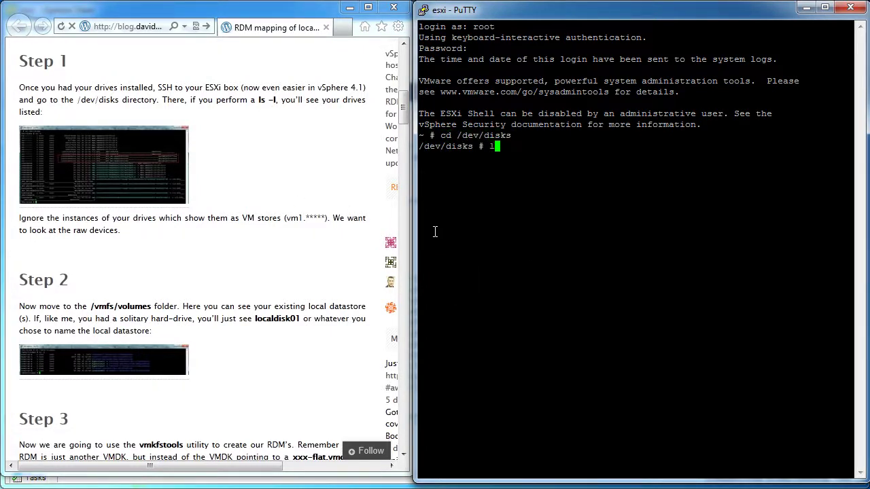
key("Return")
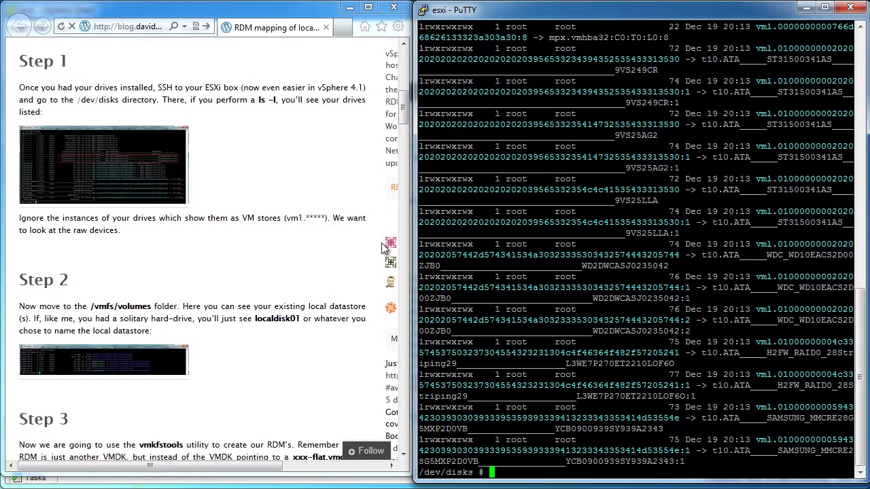
left_click(145, 165)
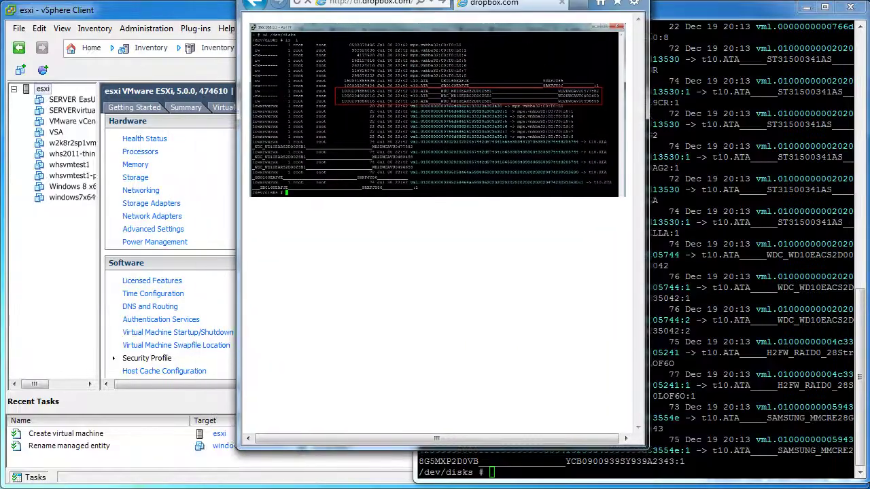
Step: Enlarge the blog's example /dev/disks screenshot beside the terminal, then drag it out of the way
left_click_drag(476, 21, 216, 23)
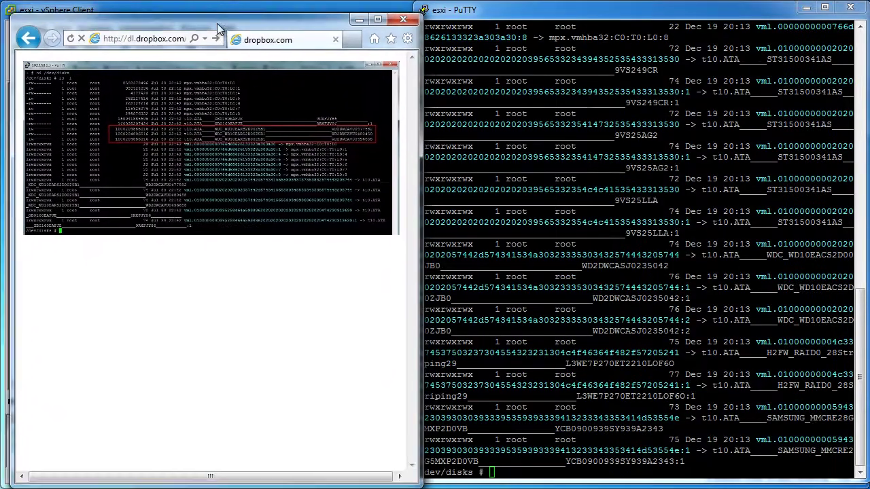
left_click(388, 82)
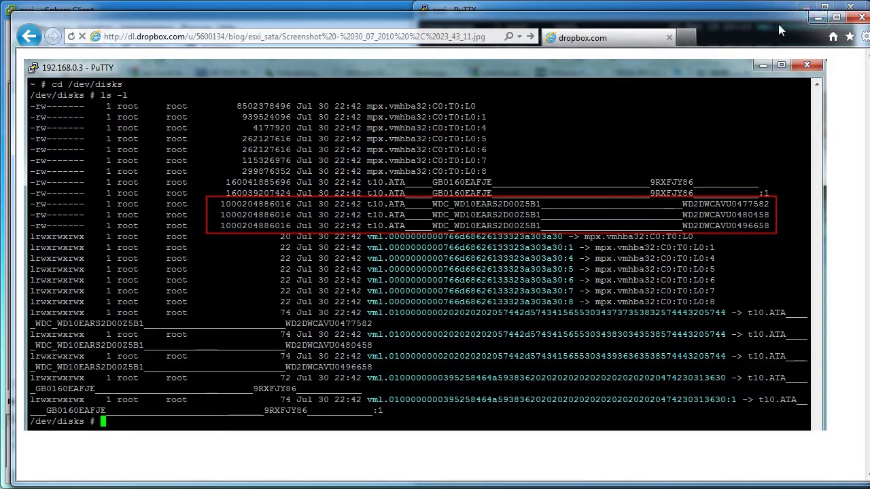
mouse_move(771, 19)
left_mouse_down()
mouse_move(394, 42)
mouse_move(14, 41)
left_mouse_up()
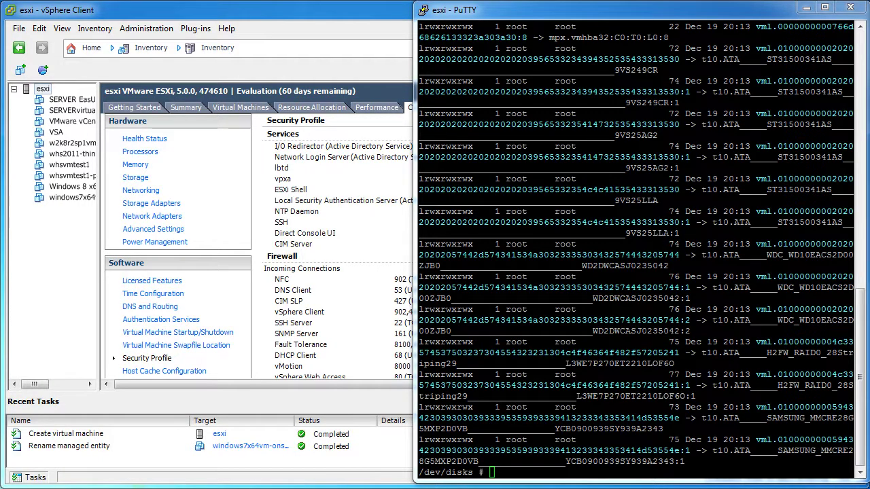
Step: Connect WinSCP using the saved root@esxi session and enlarge its window to fill the screen
key("super")
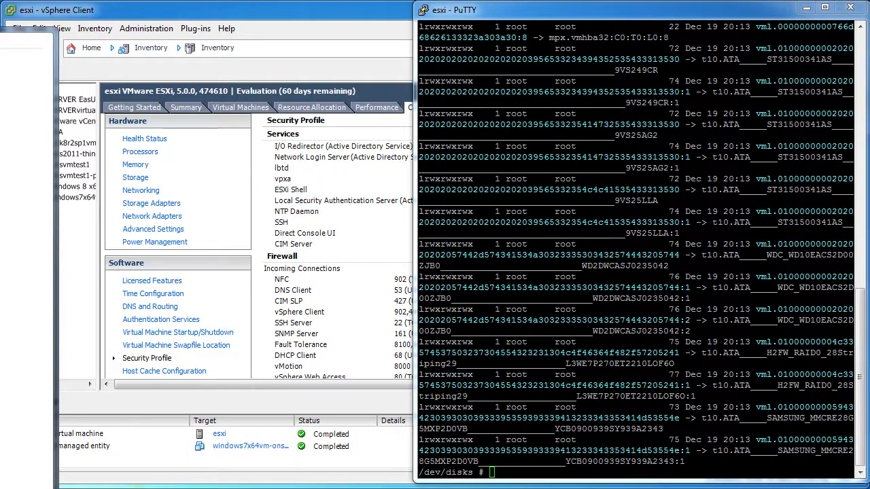
key("Return")
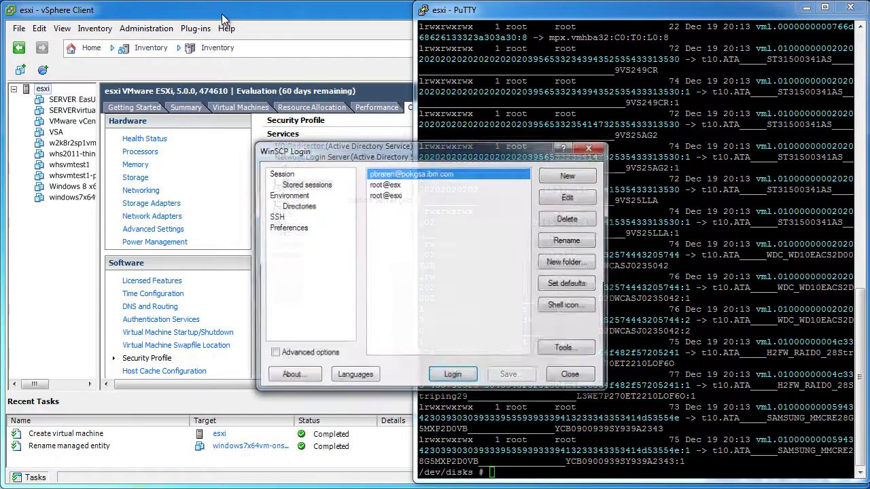
double_click(386, 196)
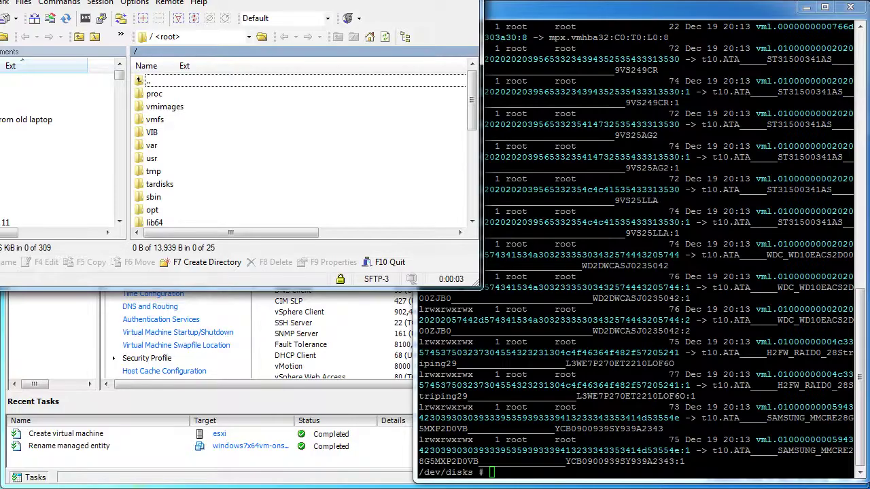
left_click_drag(305, 1, 354, 13)
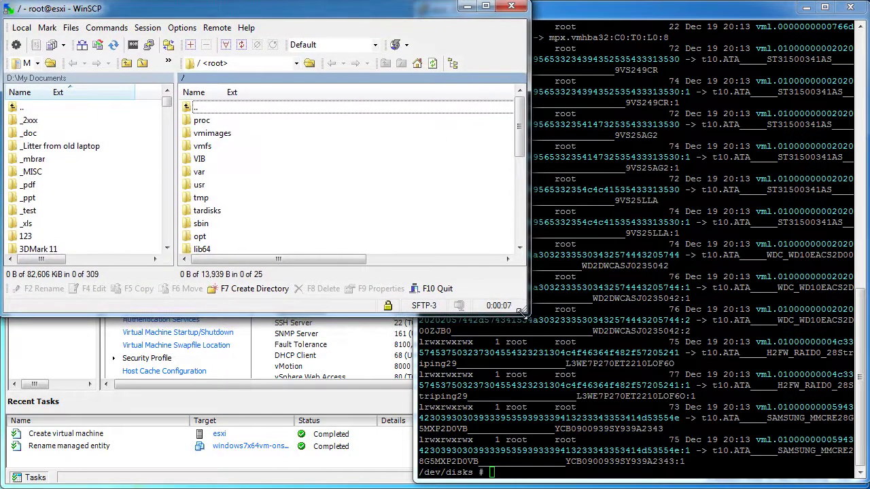
left_click_drag(522, 311, 866, 486)
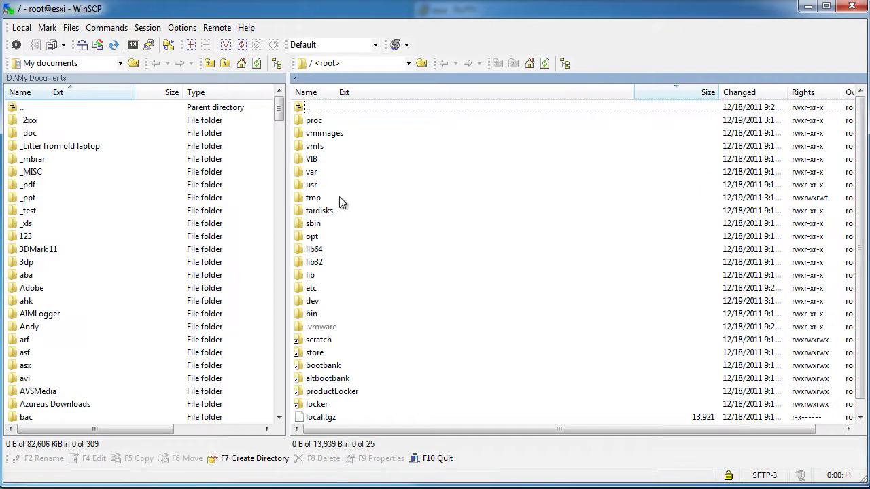
Step: Refresh the host's root listing, recheck the blog instructions, and sort files by name
double_click(313, 109)
key("alt+Tab")
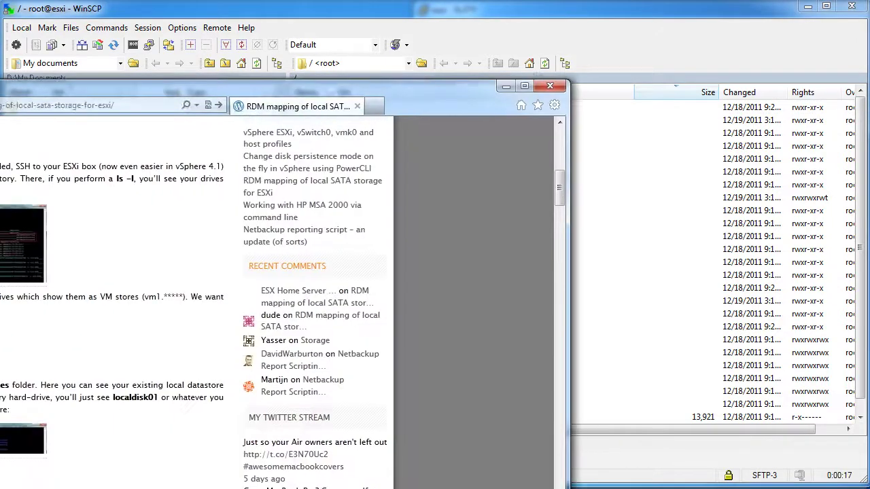
left_click_drag(272, 95, 303, 14)
left_click(304, 14)
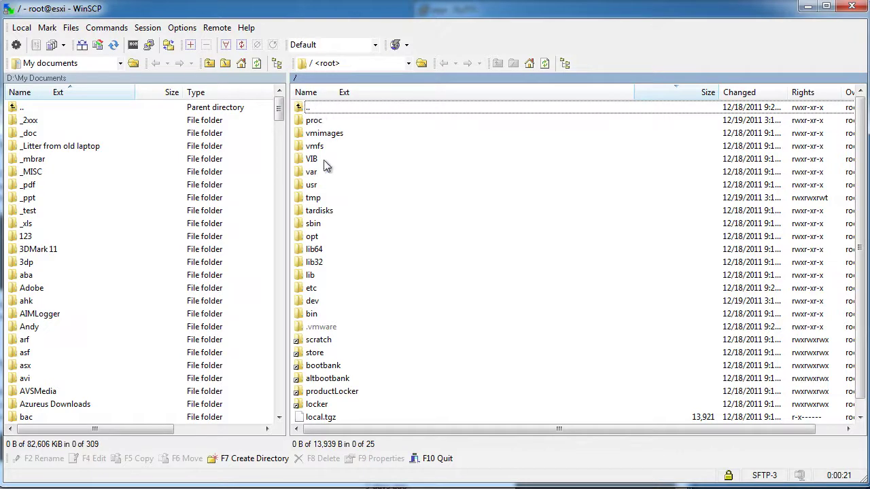
left_click(319, 93)
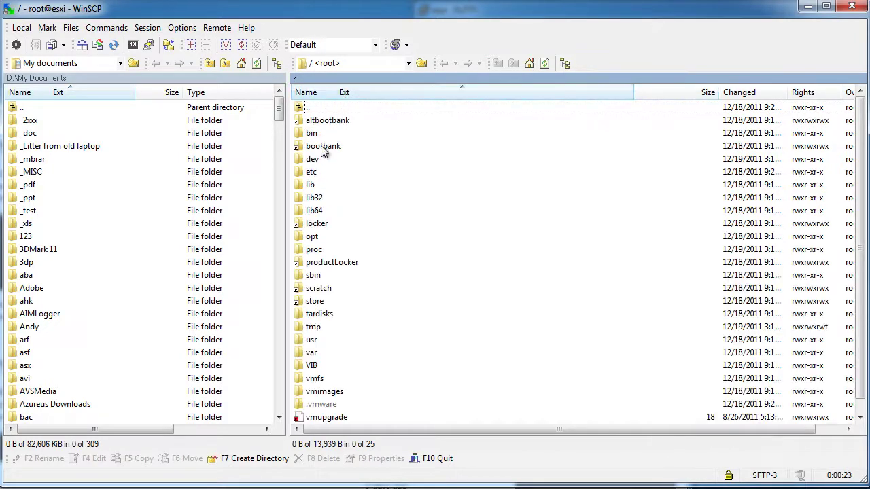
Step: Open /dev/disks, sort entries by size largest first, and select the 1TB WDC disk
double_click(312, 159)
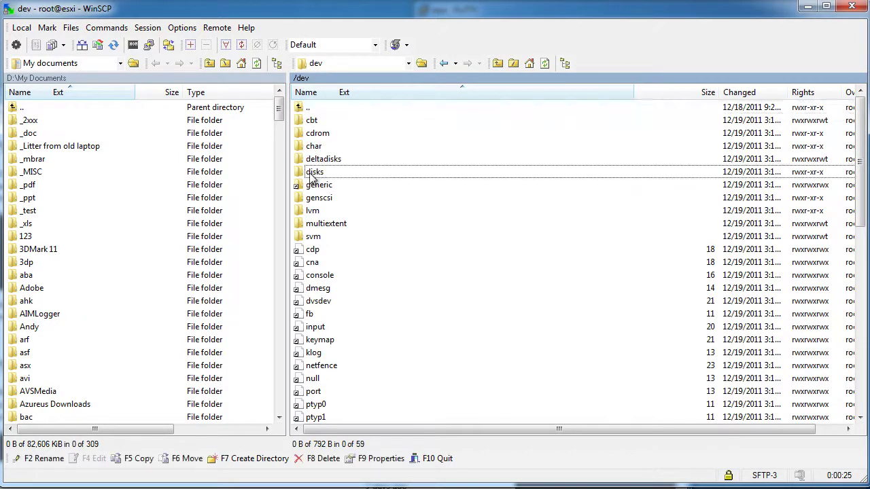
double_click(315, 172)
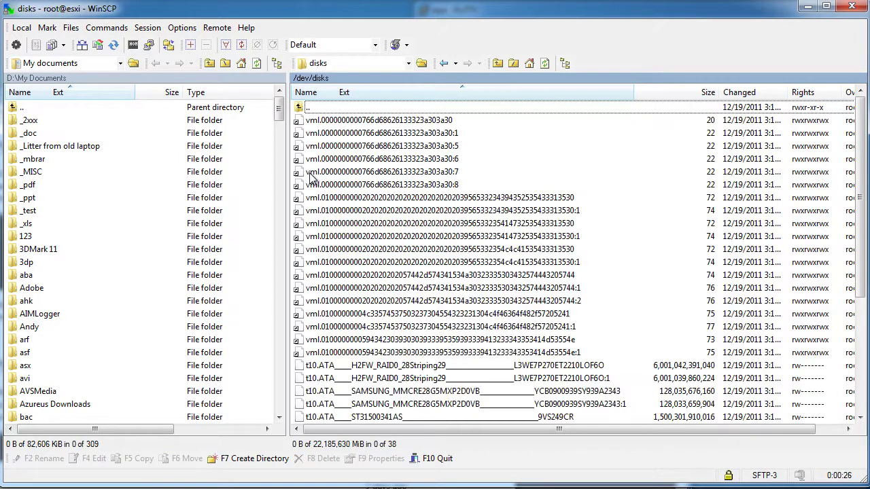
left_click(670, 92)
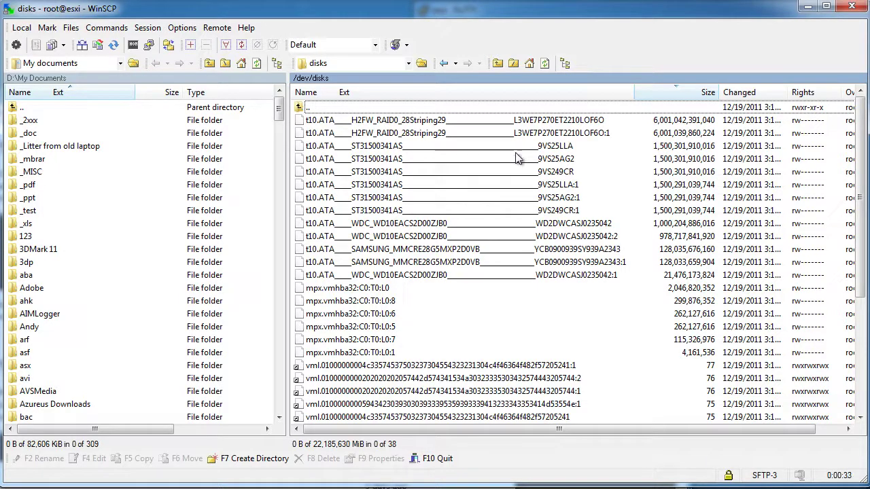
left_click(583, 224)
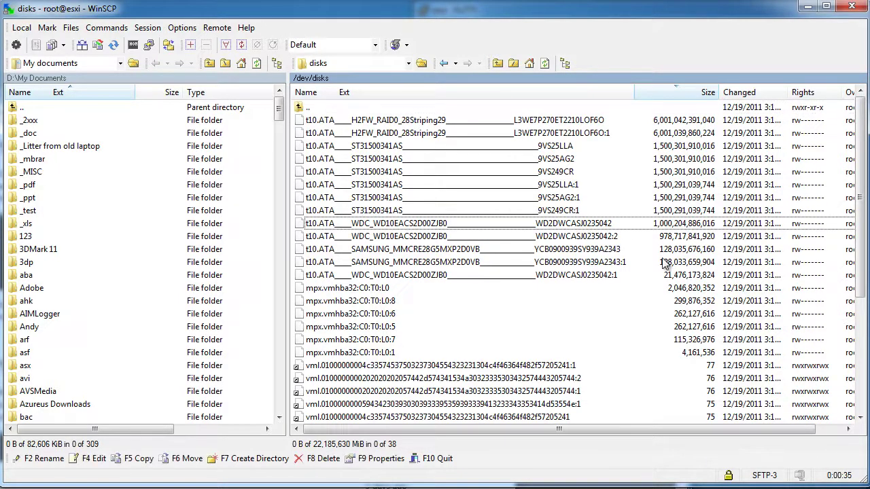
Step: Copy the WDC_WD10EACS2D00ZJB0 entry's full device name from the rename field, leaving it unchanged
right_click(429, 228)
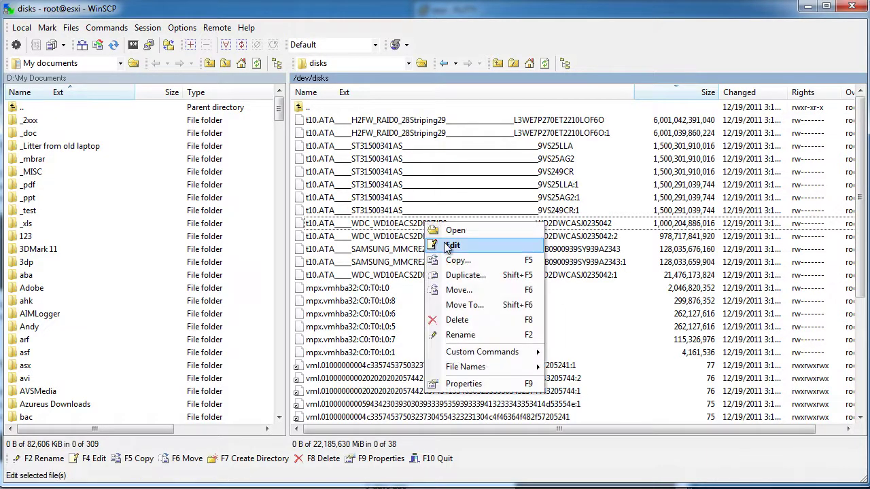
left_click(481, 336)
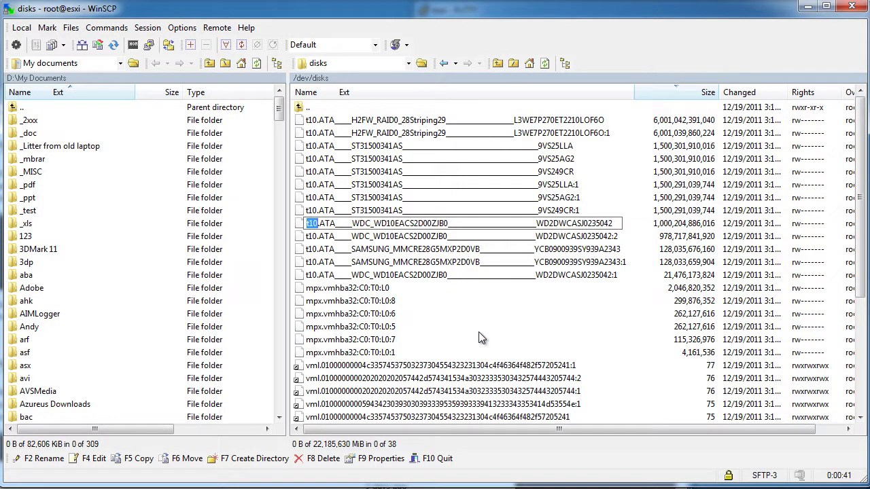
left_click_drag(615, 223, 298, 224)
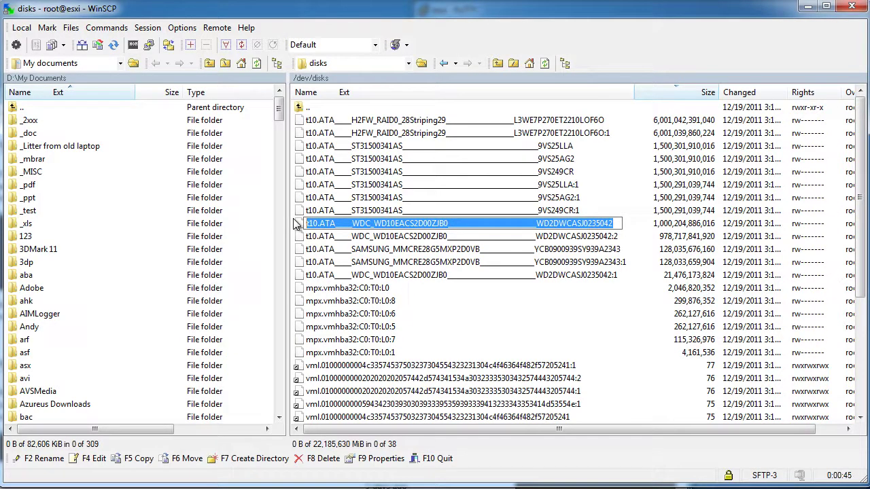
right_click(299, 224)
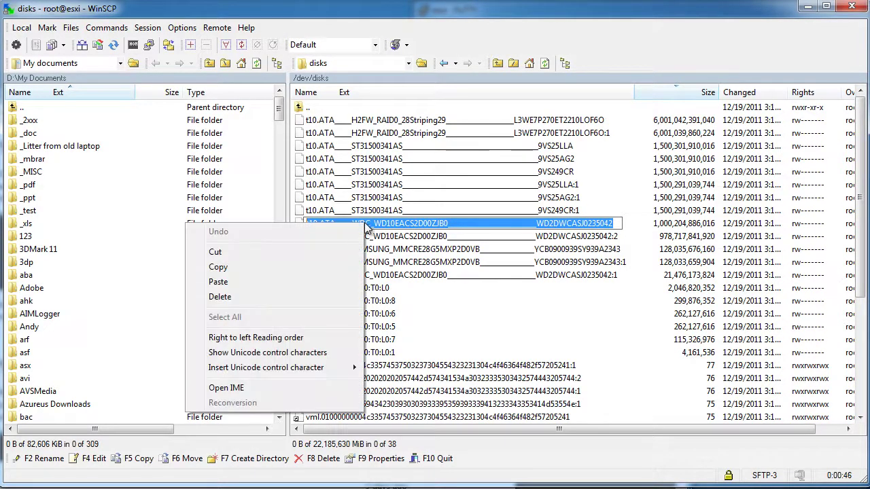
left_click(329, 265)
left_click(457, 227)
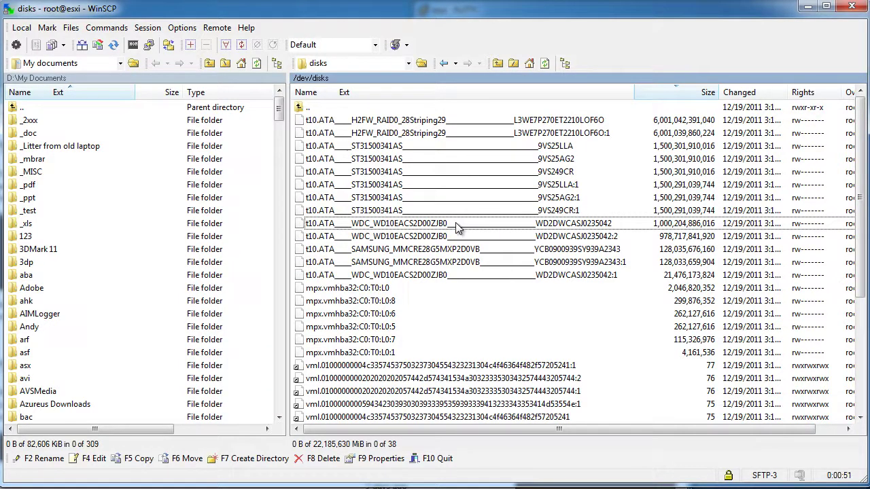
Step: Minimise WinSCP and size the RDM guide window to sit beside PuTTY
left_click(809, 9)
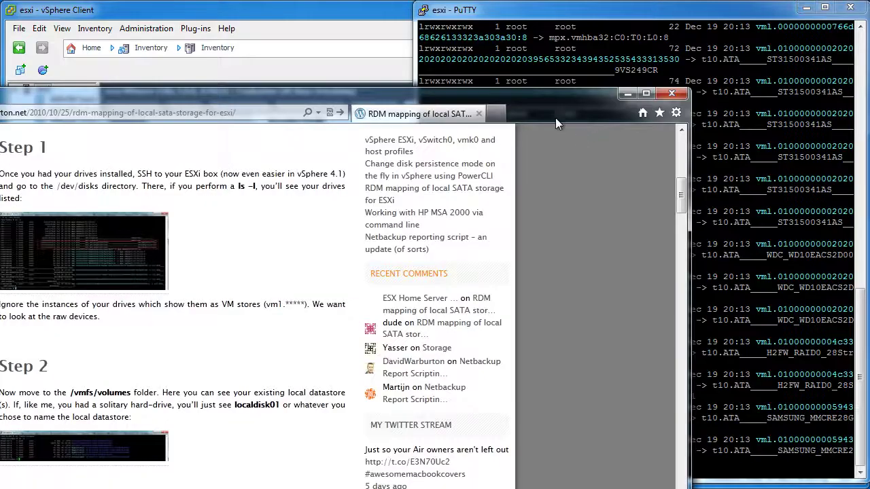
left_click(649, 53)
left_click_drag(646, 48, 736, 13)
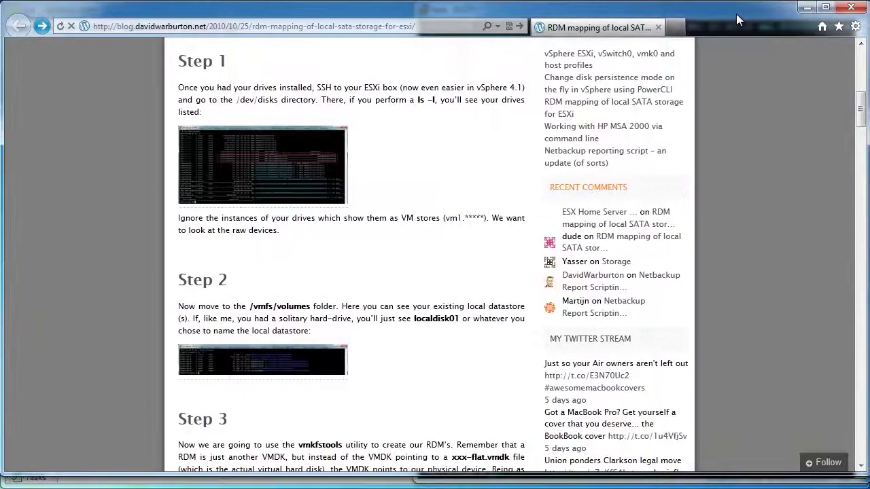
mouse_move(864, 112)
left_mouse_down()
mouse_move(393, 105)
mouse_move(408, 109)
left_mouse_up()
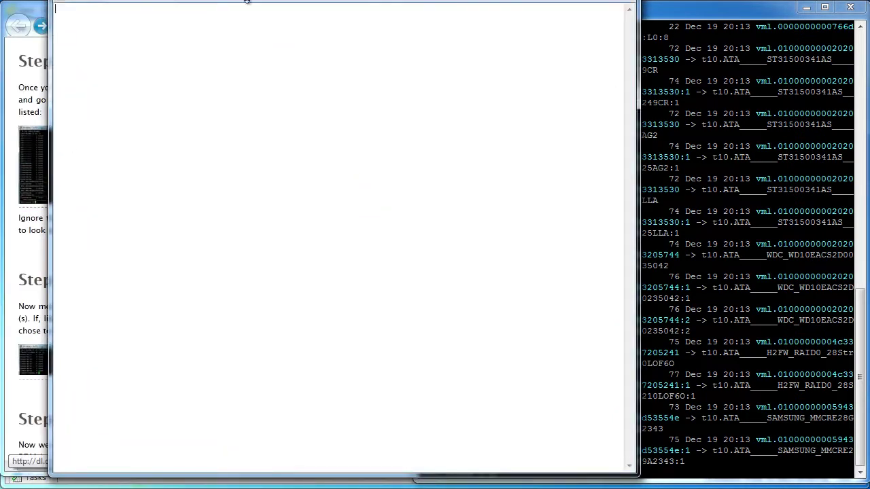
Step: Paste the copied WD10EACS raw device name into a Notepad note and move it aside
mouse_move(251, 5)
left_mouse_down()
mouse_move(251, 63)
mouse_move(592, 165)
left_mouse_up()
key("ctrl+v")
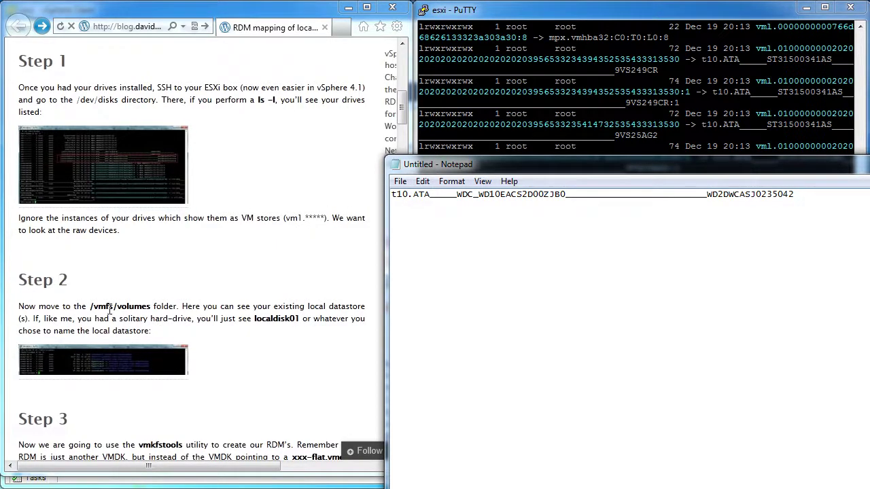
left_click_drag(573, 166, 573, 360)
Step: Run cd /vmfs/volumes and ls -l to list datastores, including 6TBRAID0eSATA
left_click(560, 165)
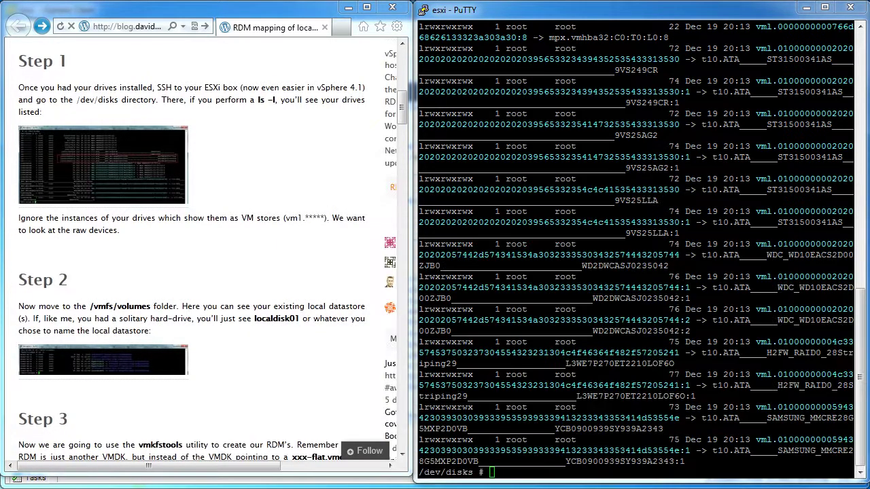
type("cd /")
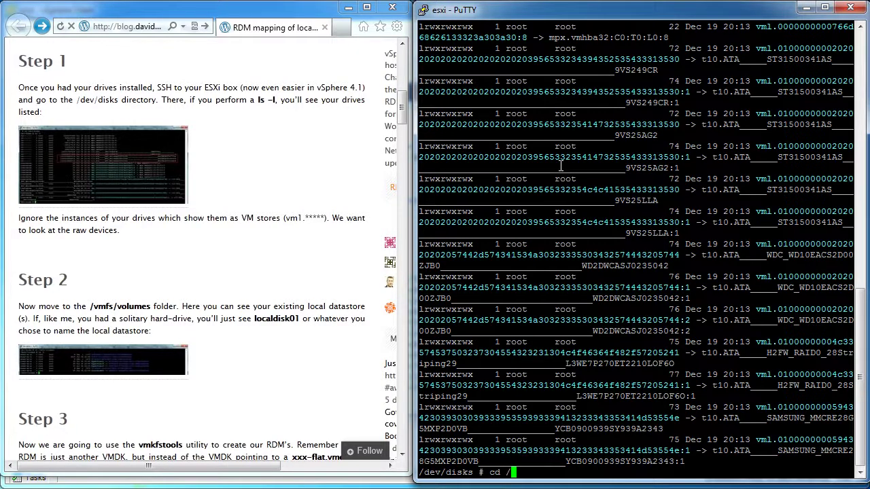
type("vmfs/volumes")
key("Return")
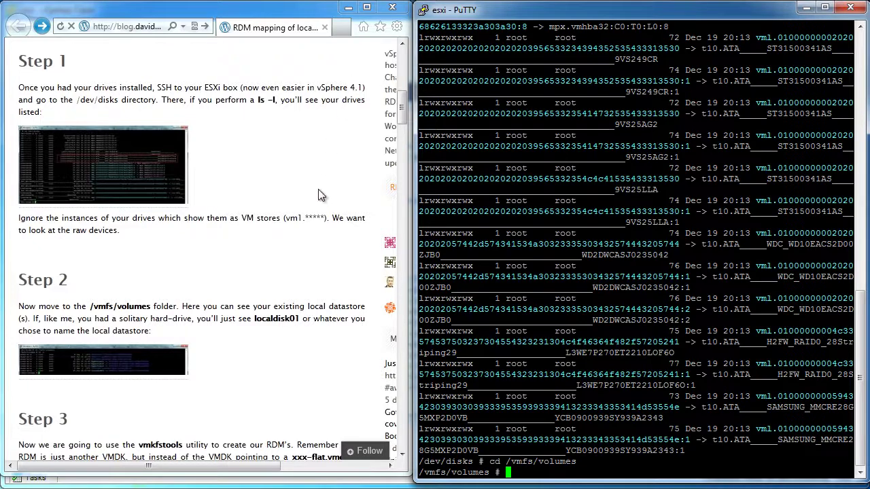
type("ls")
type(" -l")
key("Return")
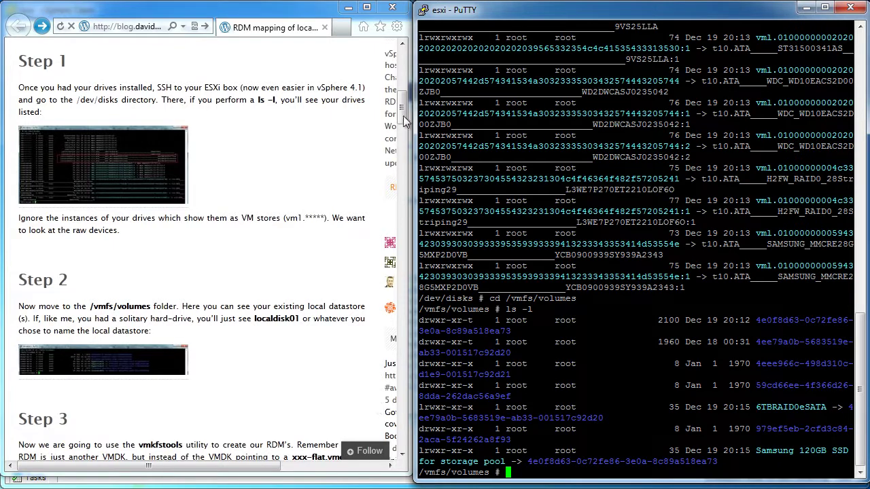
left_click_drag(402, 113, 403, 127)
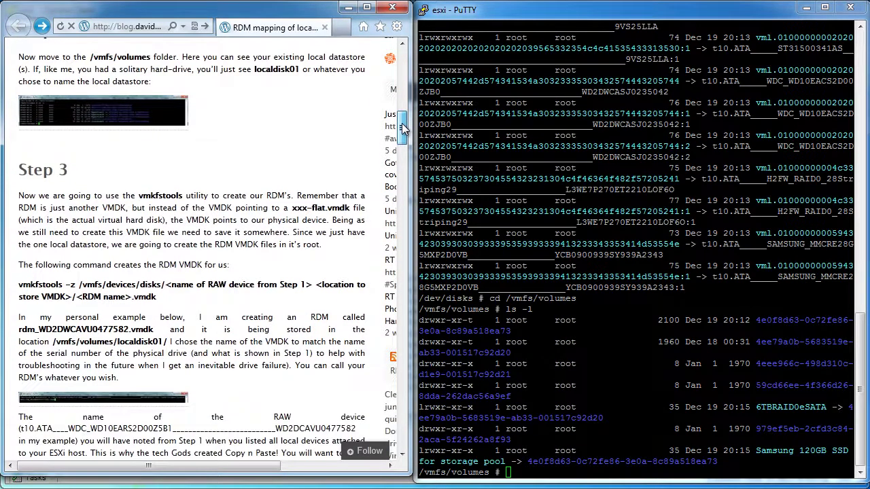
left_click_drag(401, 123, 403, 136)
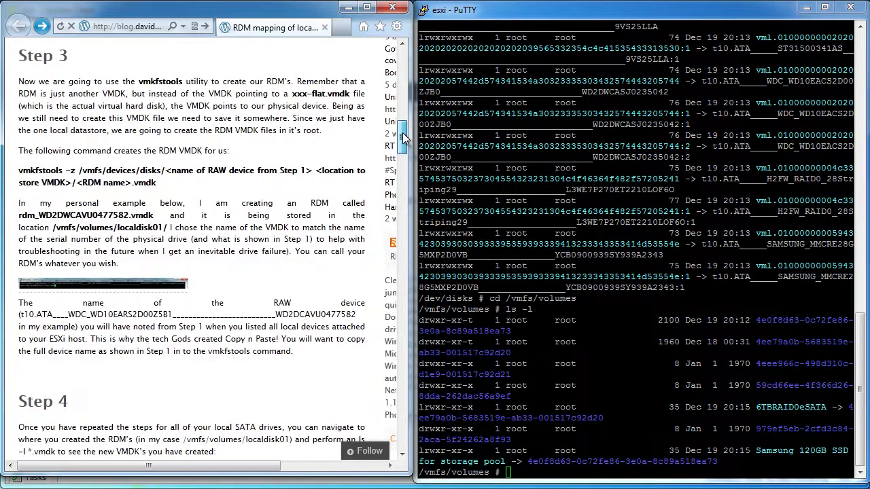
left_click_drag(403, 136, 402, 140)
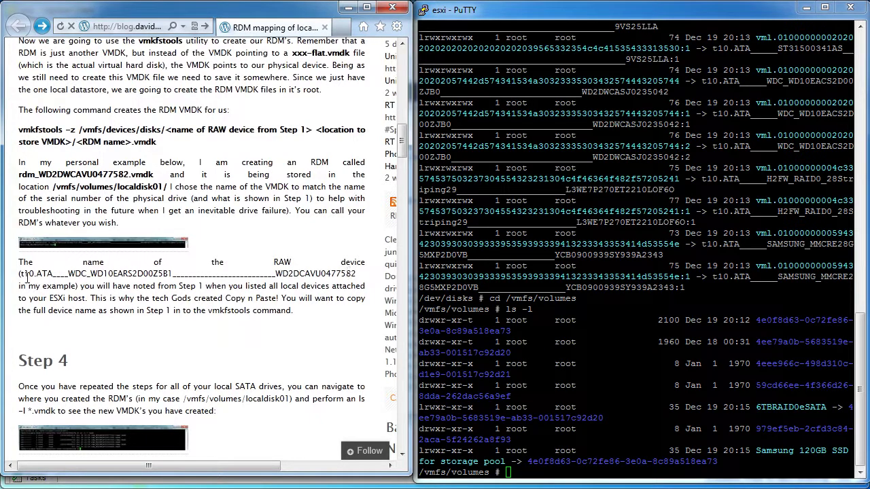
Step: Copy the guide's Step 3 example device name and raise the Notepad note holding WD10EACS
left_click_drag(20, 274, 355, 274)
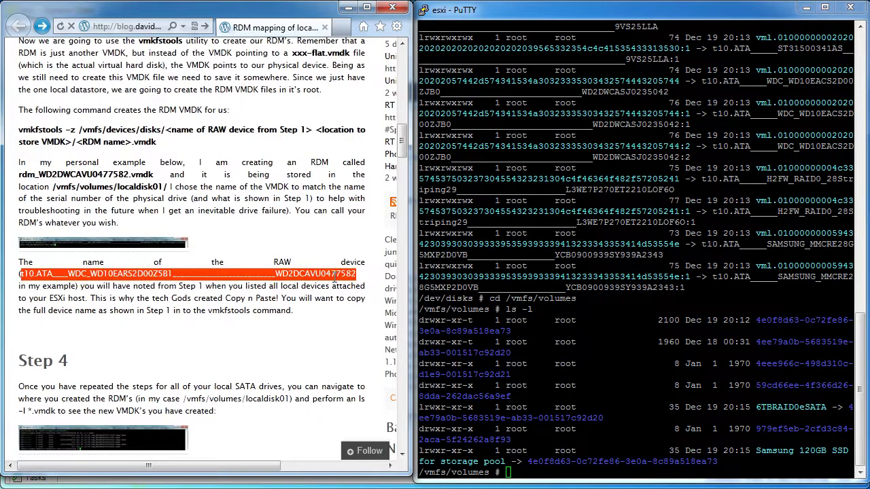
key("ctrl+c")
left_click(82, 479)
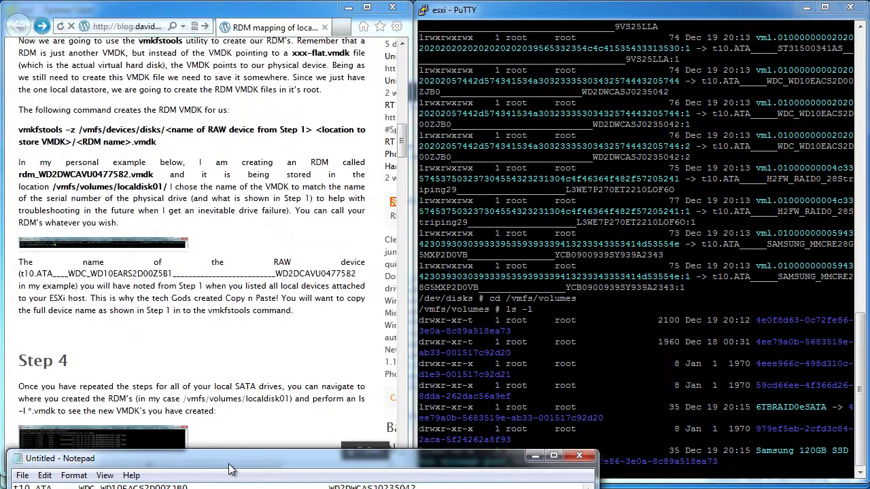
left_click_drag(224, 475, 224, 464)
left_click(203, 435)
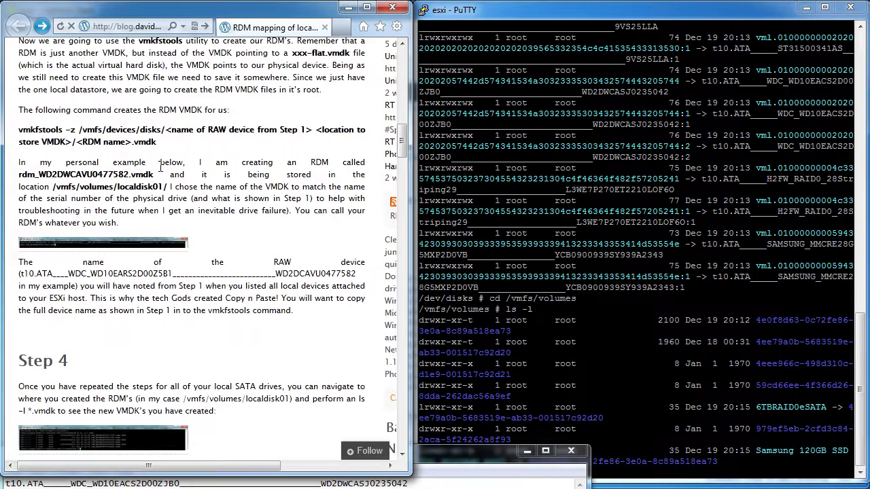
Step: Paste the WD10EACS raw device path from Notepad into PuTTY's vmkfstools -z command
left_click(608, 404)
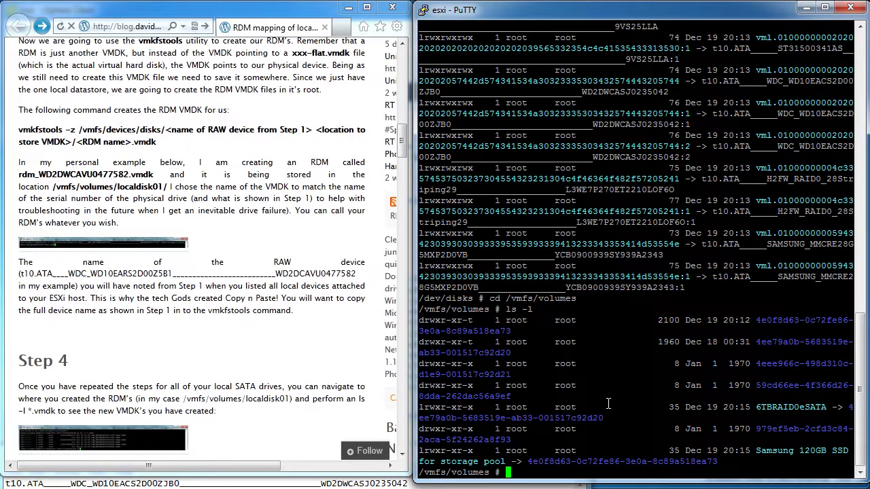
type("vmf")
type("kfstools ")
type("-z /vm")
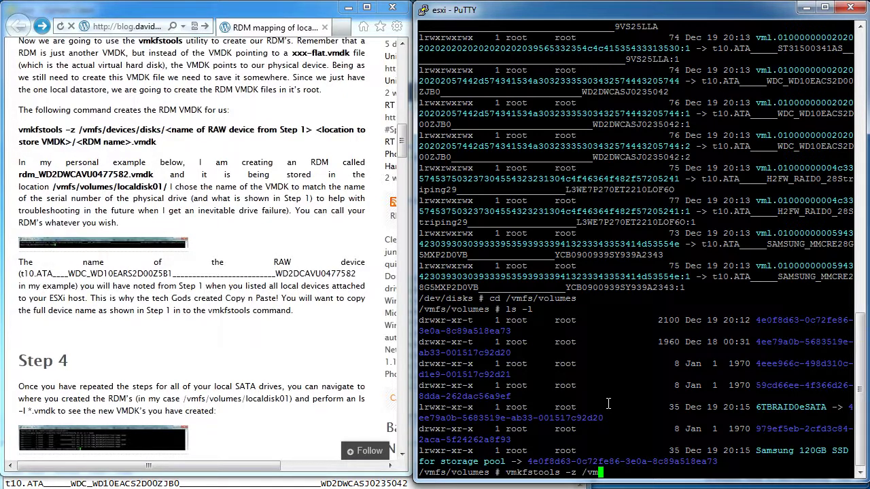
type("fs/devices/")
type("disl")
key("BackSpace")
type("ks/")
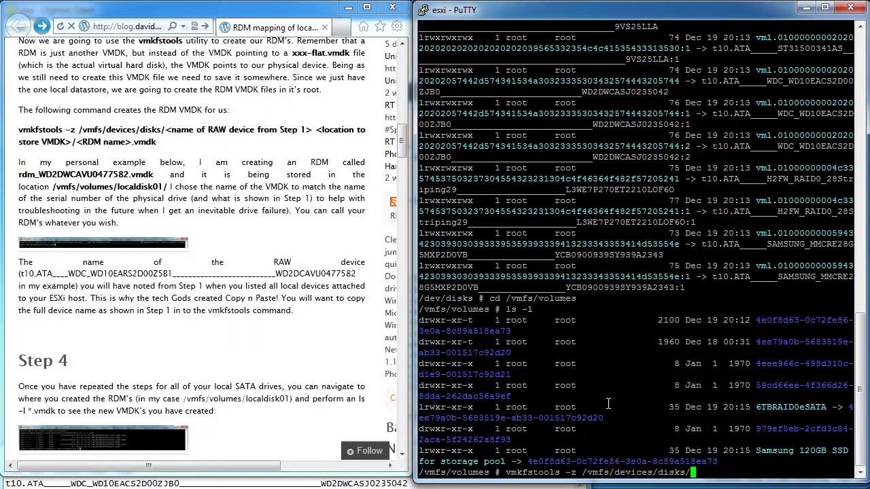
left_click(468, 482)
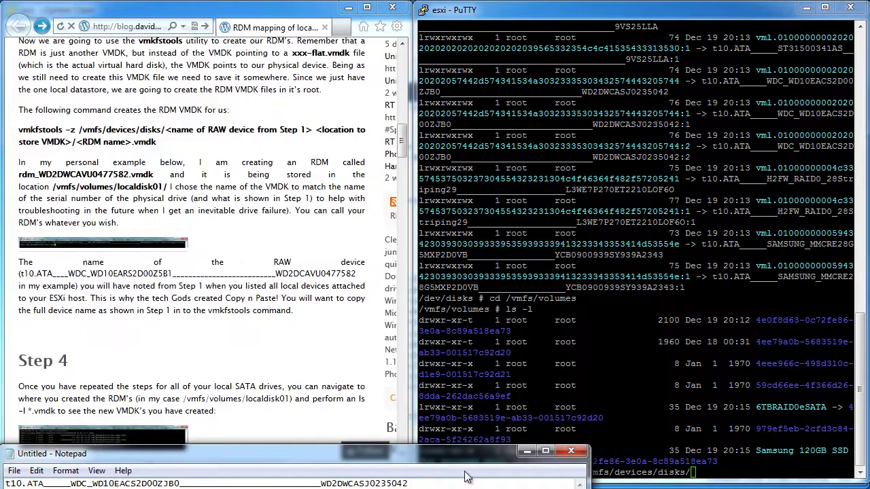
key("ctrl+a")
key("ctrl+c")
left_click(695, 470)
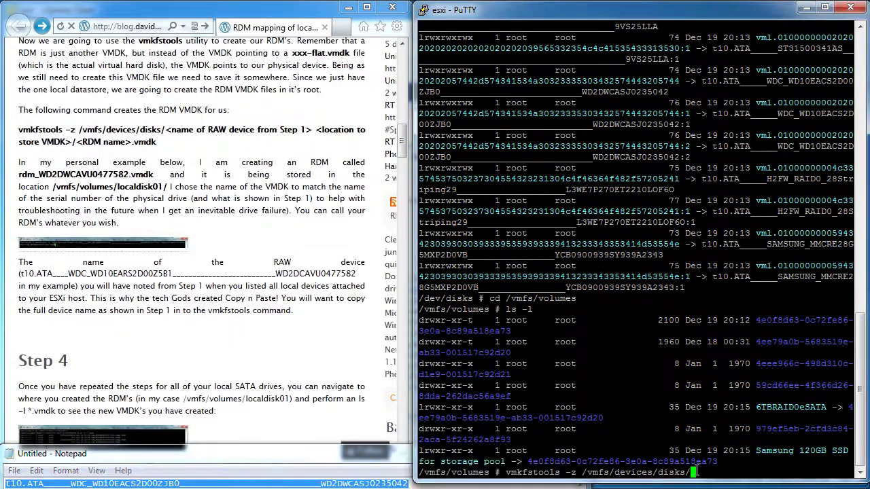
right_click(695, 471)
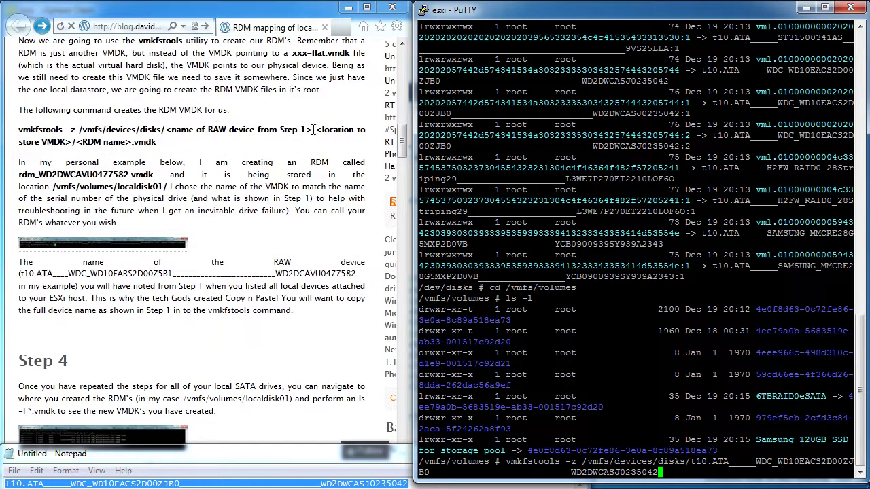
left_click_drag(314, 129, 318, 133)
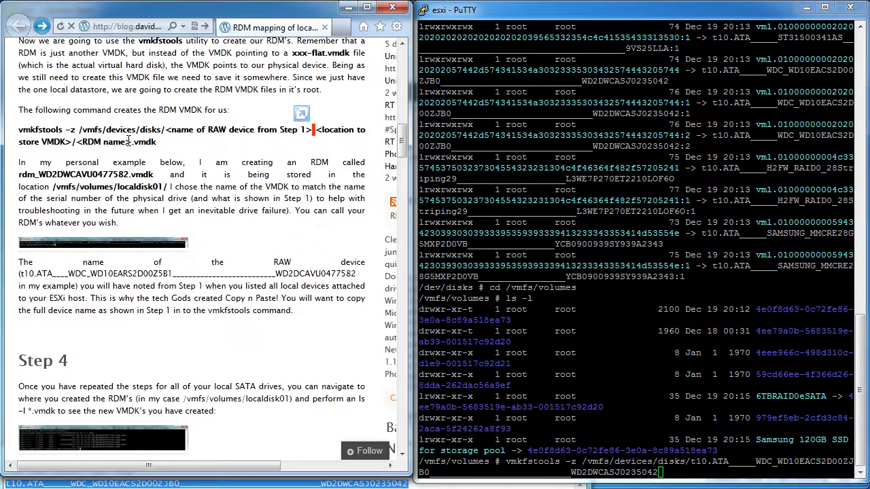
left_click(669, 471)
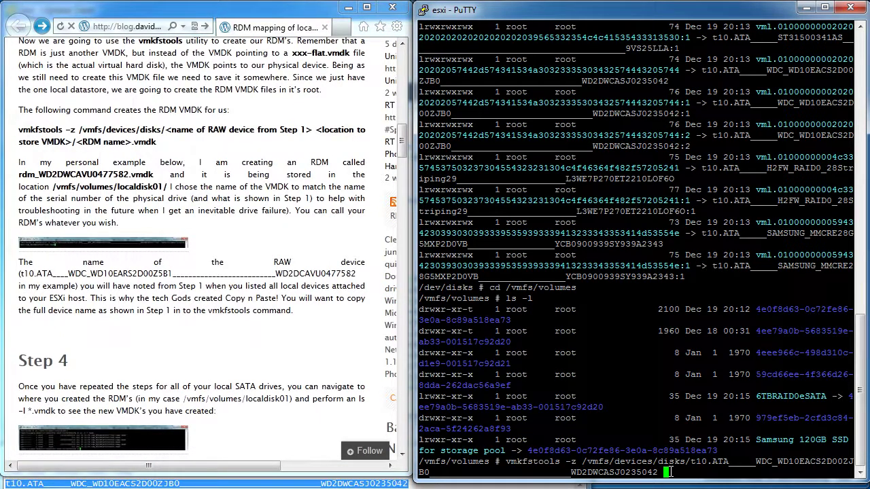
type("/")
type("vmfs/")
type("volumes/")
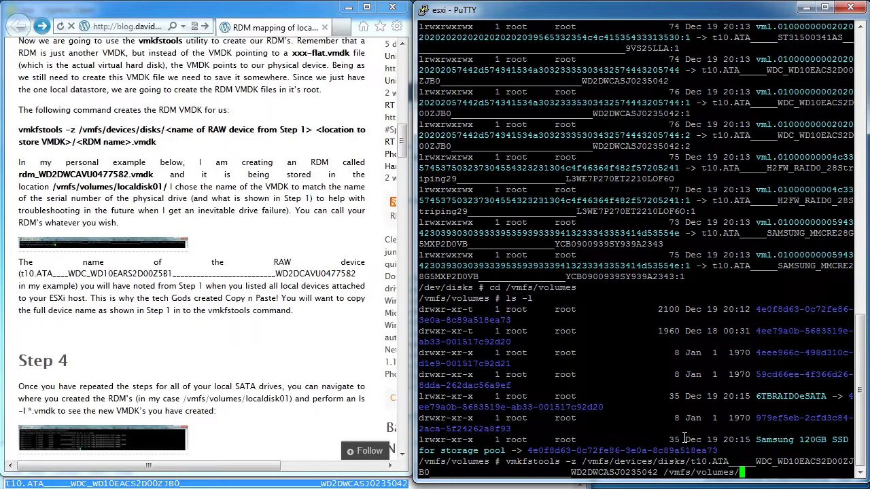
type("Samsung 120GB SSD for storage pool")
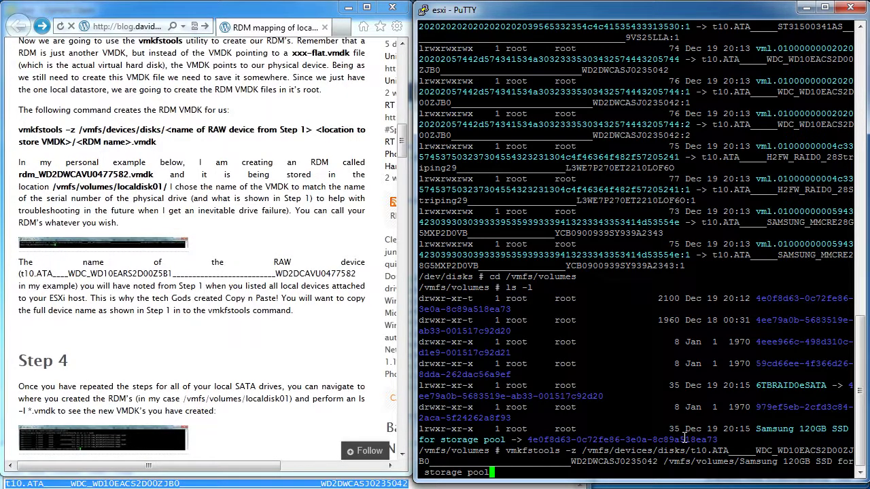
type("/")
Step: Name the mapping /rdm_WDC_WD10EACS2D00ZJB0 and run vmkfstools, which only prints usage help
left_click_drag(130, 176, 39, 176)
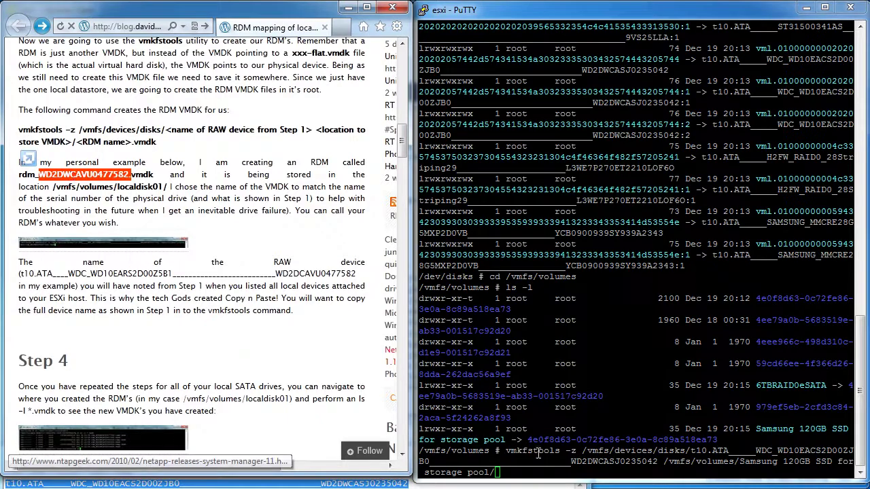
left_click(516, 471)
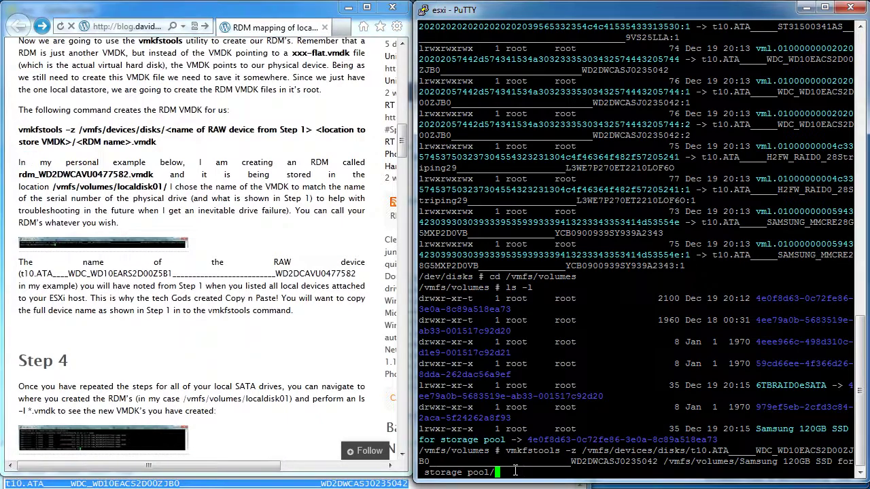
type("rdm_")
left_click(181, 484)
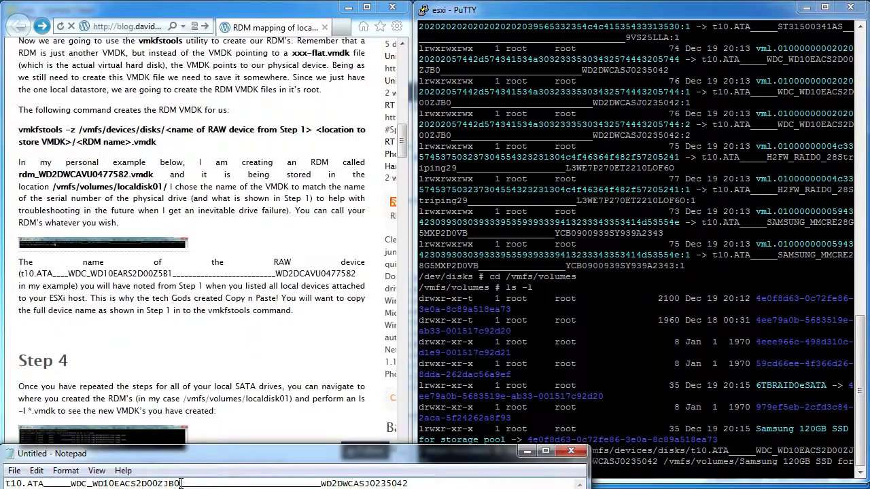
left_click(175, 484)
left_click_drag(180, 483, 72, 483)
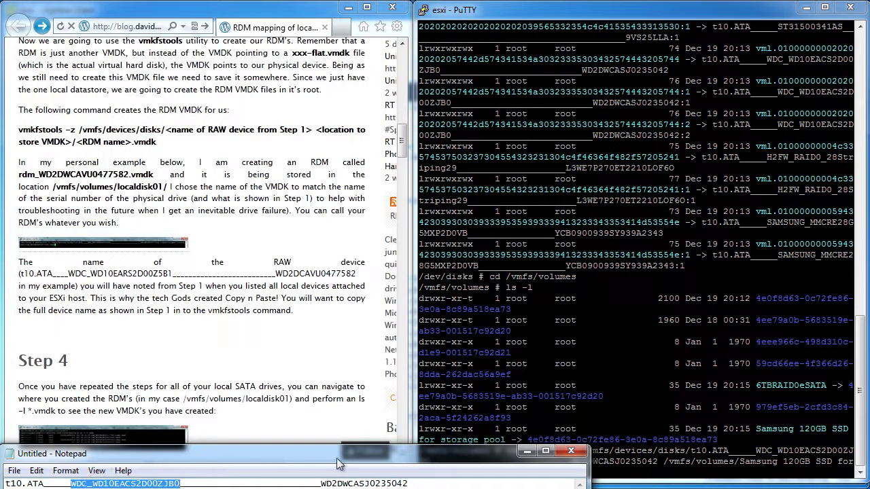
left_click(516, 442)
type("/rdm_")
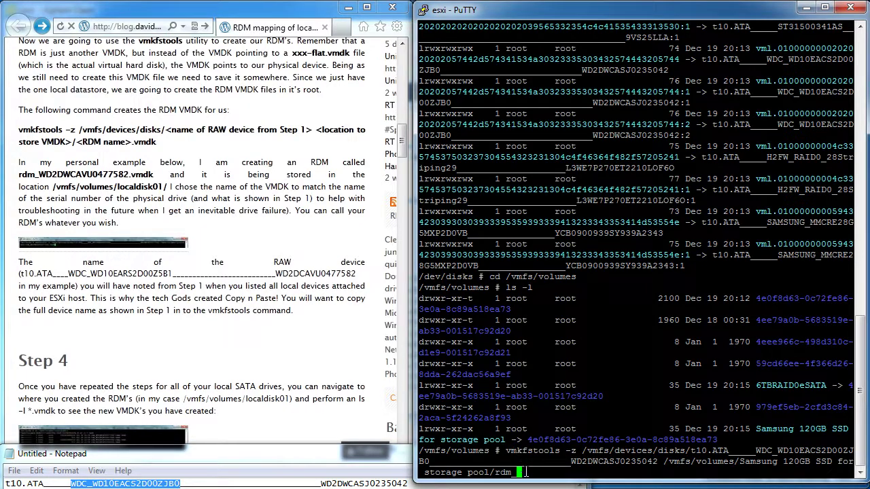
right_click(525, 470)
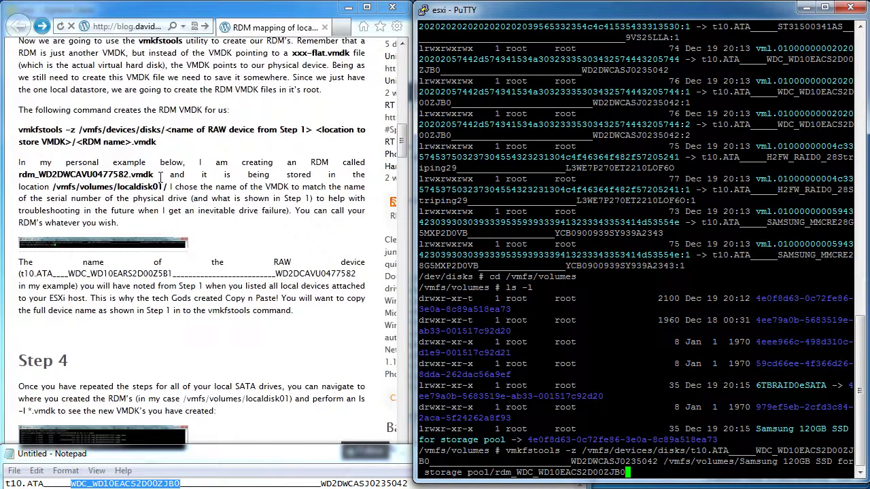
type("/")
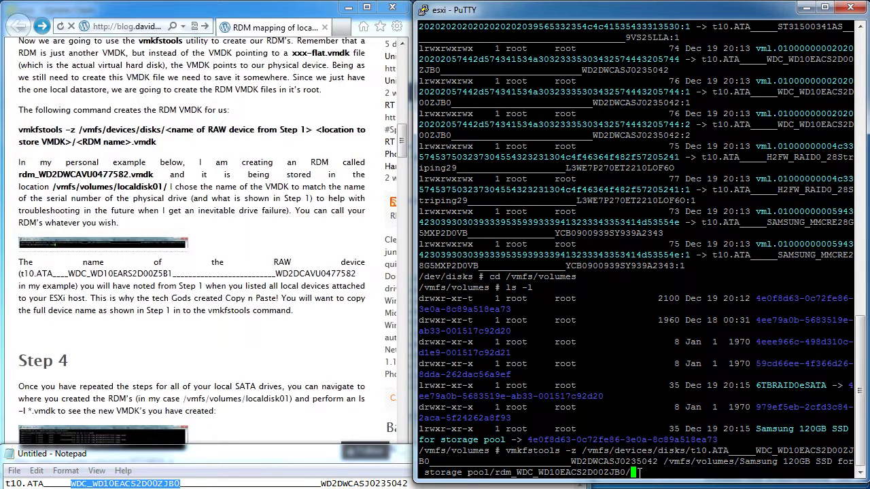
key("Return")
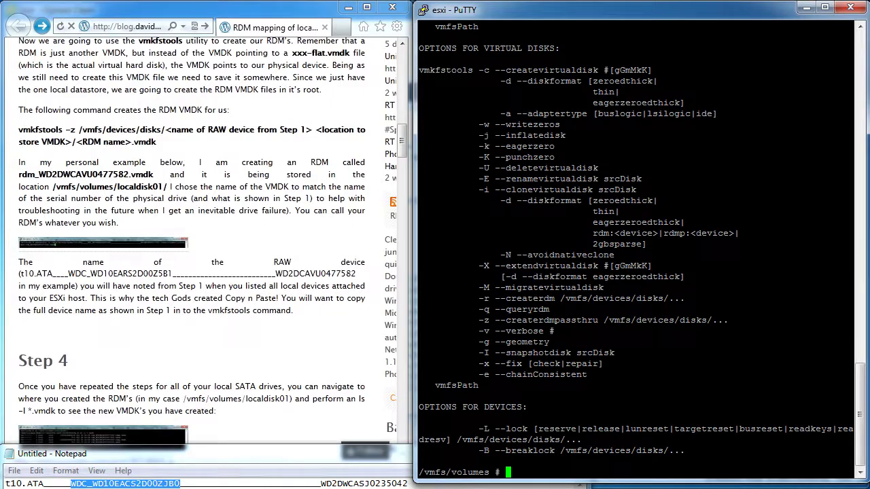
Step: Switch from PuTTY to vSphere Client's Security Profile view with Alt+Tab
key("alt+Tab")
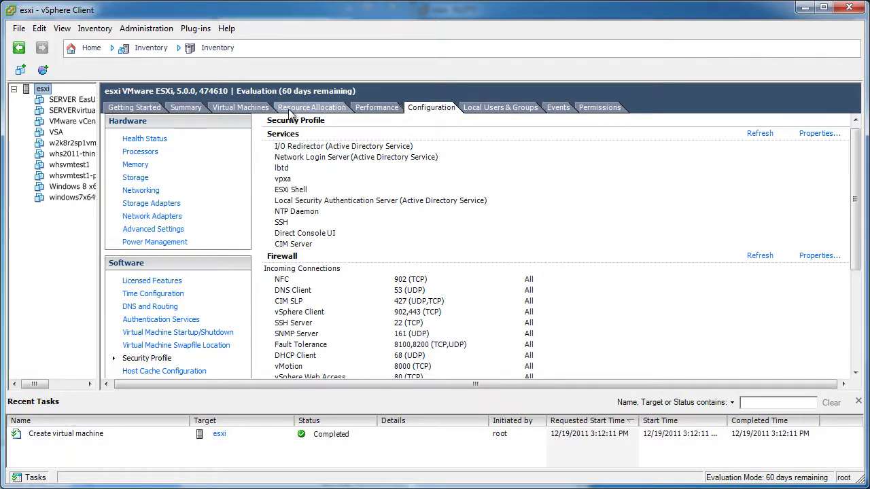
Step: Show the host's storage datastores and start editing the Samsung 120GB SSD datastore name
left_click(136, 178)
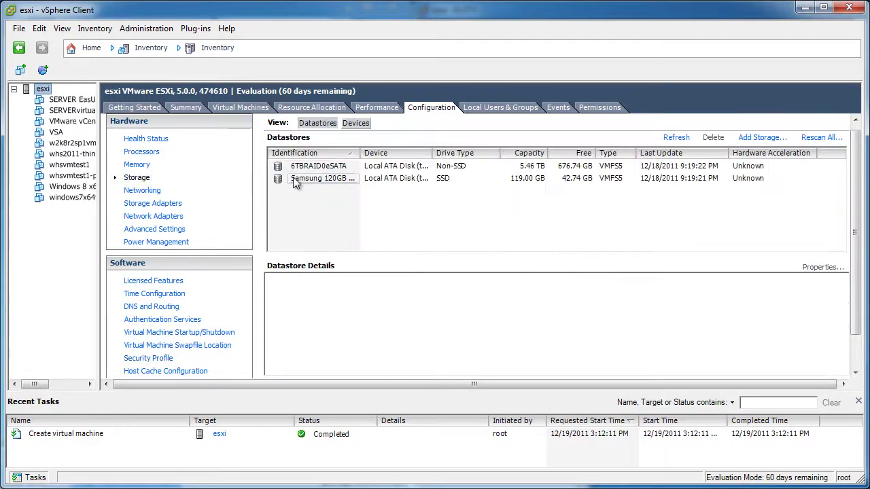
left_click(319, 178)
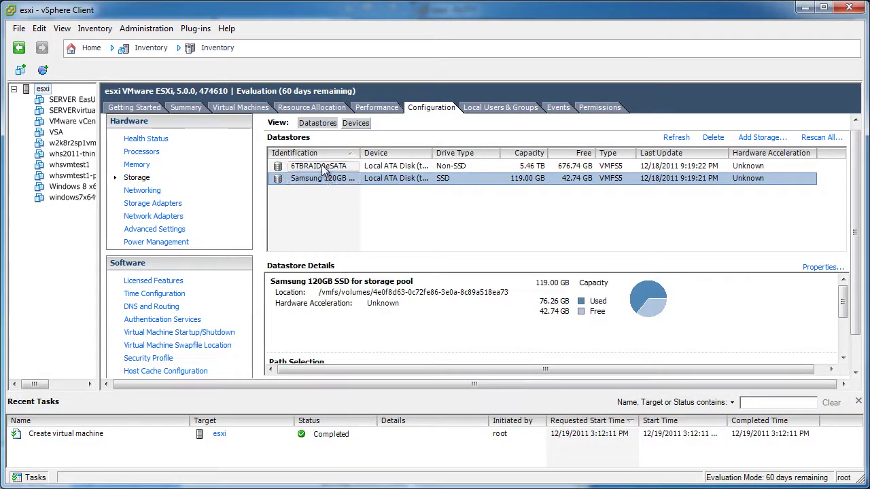
left_click(324, 178)
right_click(325, 178)
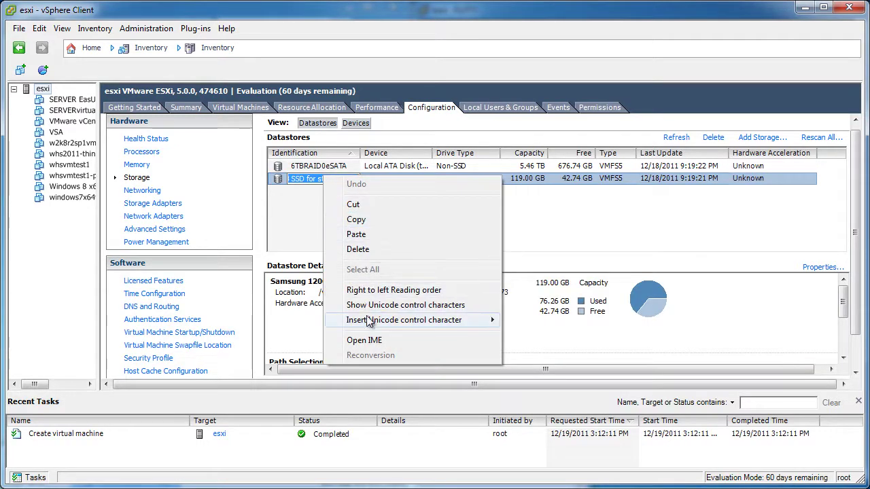
left_click(362, 270)
left_click(328, 178)
Step: Rename it to Samsung120GBSSD by removing the spaces and 'for storage pool'
key("Home")
key("BackSpace")
key("Delete")
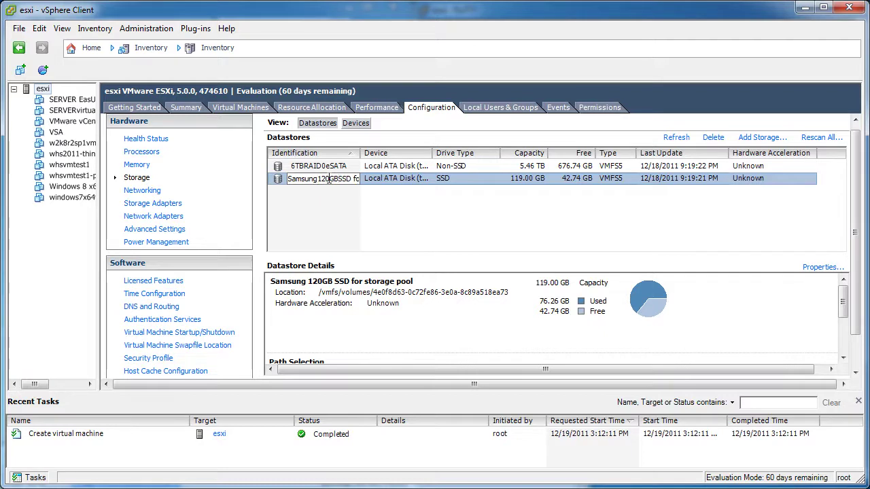
key("End")
key("BackSpace")
key("Home")
key("shift+End")
key("Delete")
key("Return")
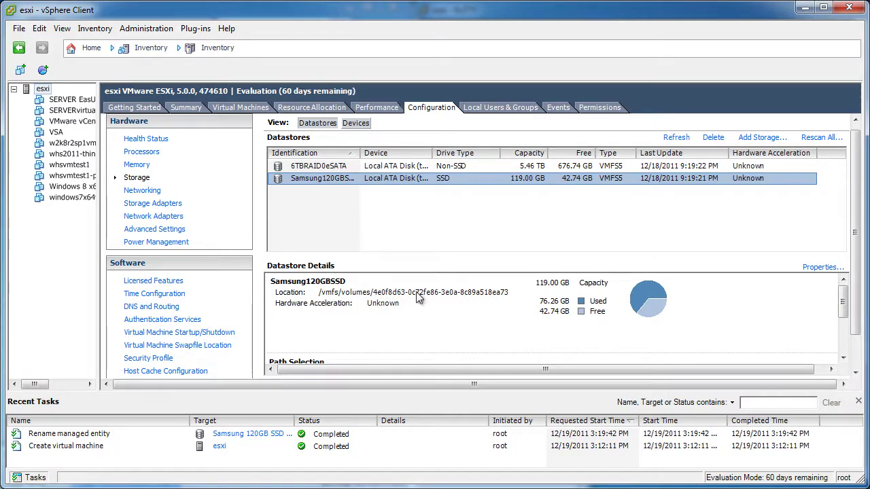
Step: Minimize vSphere Client and list the /vmfs/volumes datastore folders again in PuTTY
left_click(810, 8)
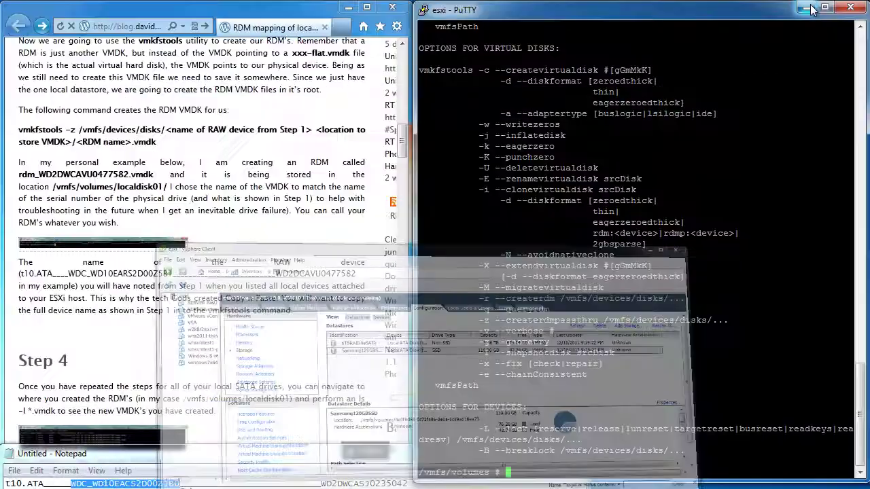
right_click(643, 242)
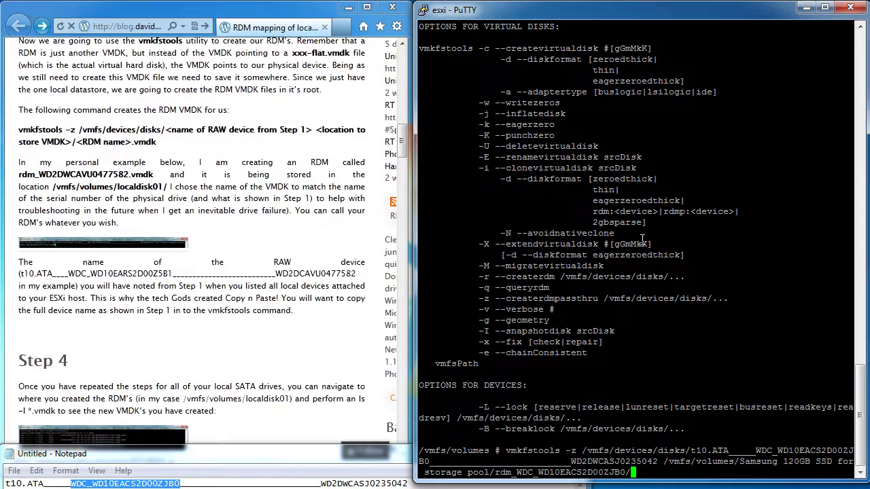
key("Up")
key("Return")
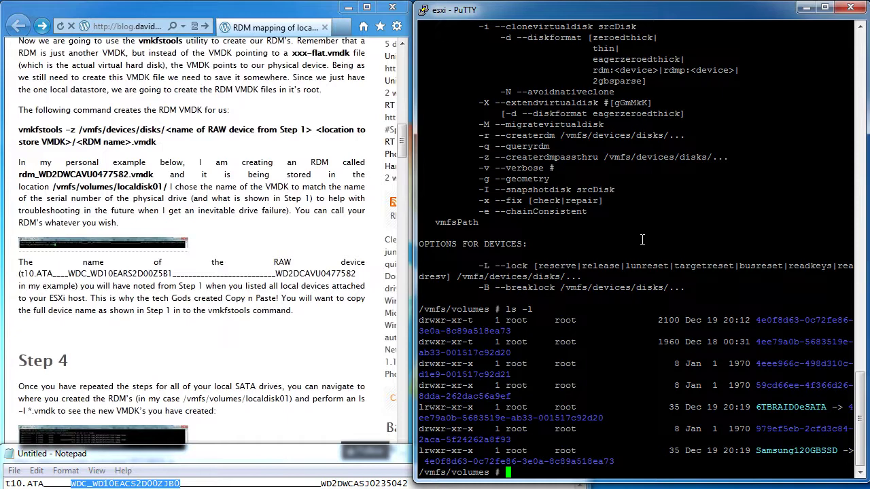
Step: Retarget vmkfstools to Samsung120GBSSD and run it, which fails with 'cannot find the file'
key("Up")
key("Up")
key("Left")
key("Left")
key("Left")
key("Right")
key("Right")
key("Right")
key("Right")
key("BackSpace")
key("BackSpace")
key("BackSpace")
key("BackSpace")
key("BackSpace")
key("BackSpace")
key("BackSpace")
key("BackSpace")
key("BackSpace")
key("BackSpace")
key("BackSpace")
key("BackSpace")
key("BackSpace")
key("BackSpace")
key("BackSpace")
key("BackSpace")
key("BackSpace")
key("BackSpace")
key("BackSpace")
key("BackSpace")
key("BackSpace")
key("BackSpace")
key("BackSpace")
key("BackSpace")
key("BackSpace")
key("BackSpace")
key("BackSpace")
type("120GBSSD")
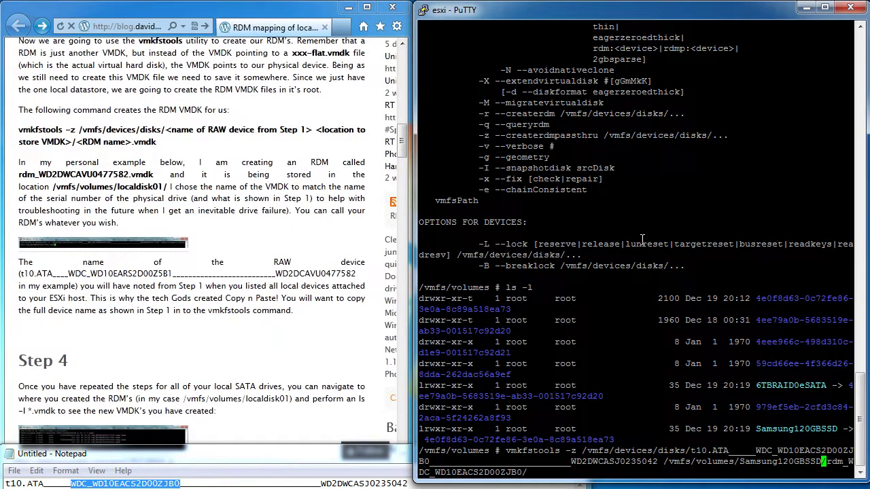
key("End")
key("Return")
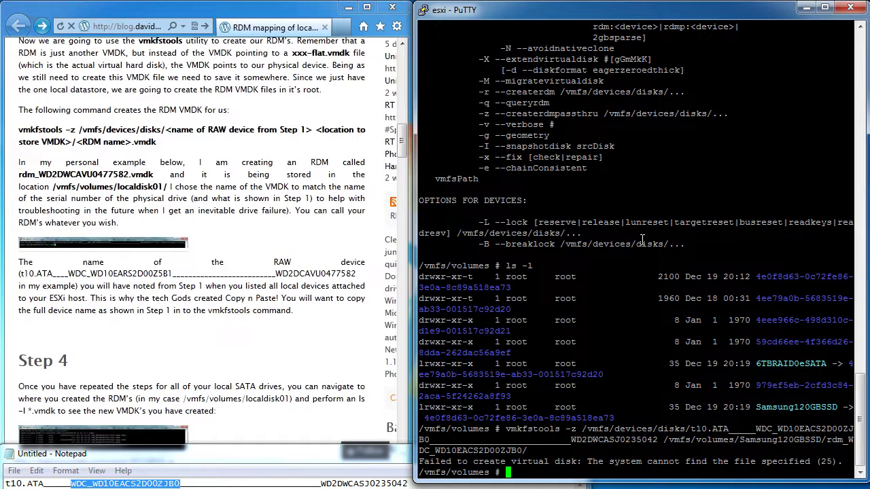
Step: Recall the command, fix its trailing path toward .vmdk, and open the guide's example screenshot
key("Up")
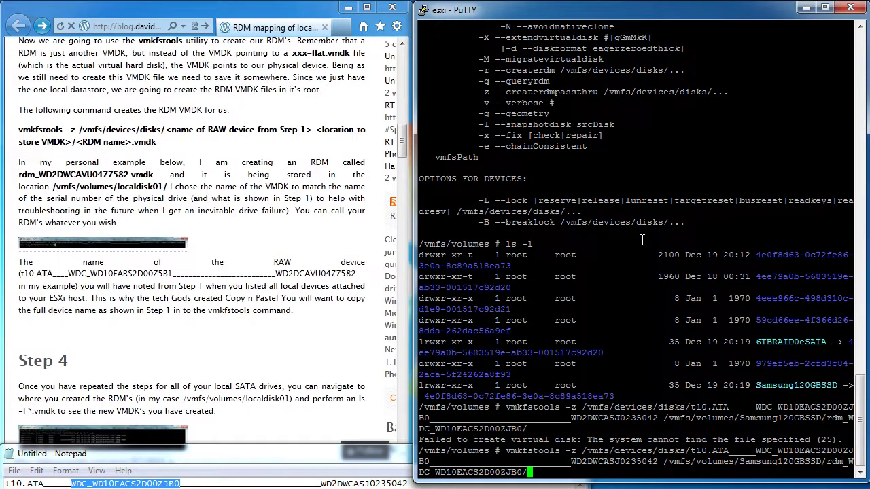
key("BackSpace")
type(".vmdk")
type("/")
left_click(108, 245)
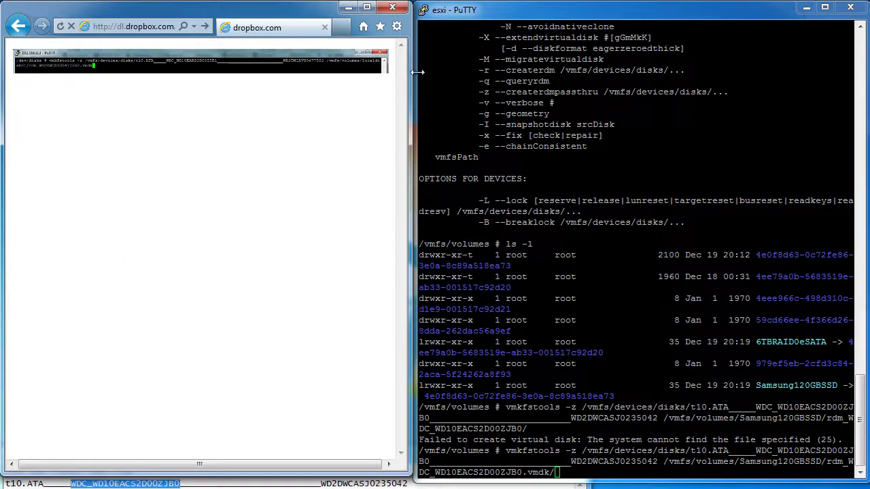
Step: Resize the browser and esxi PuTTY windows to show the guide's example beside the command
left_click_drag(418, 72, 866, 72)
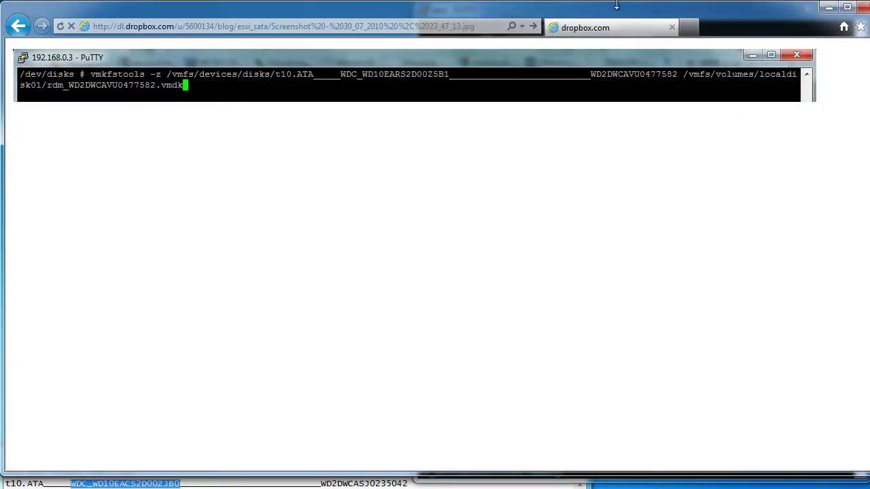
mouse_move(604, 14)
left_mouse_down()
mouse_move(588, 405)
mouse_move(595, 389)
left_mouse_up()
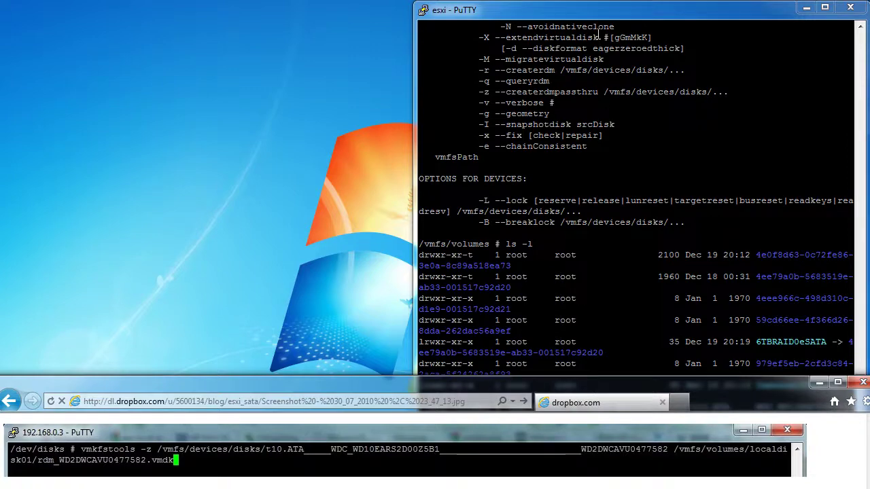
double_click(595, 4)
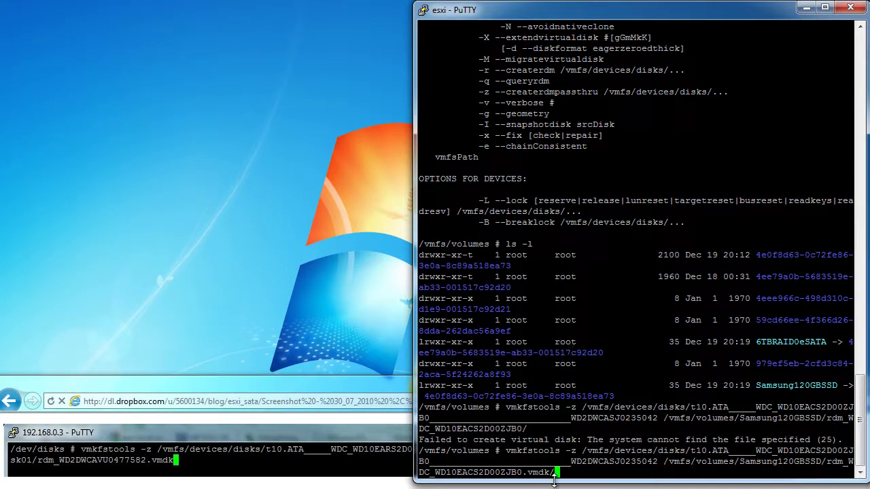
left_click_drag(556, 484, 556, 439)
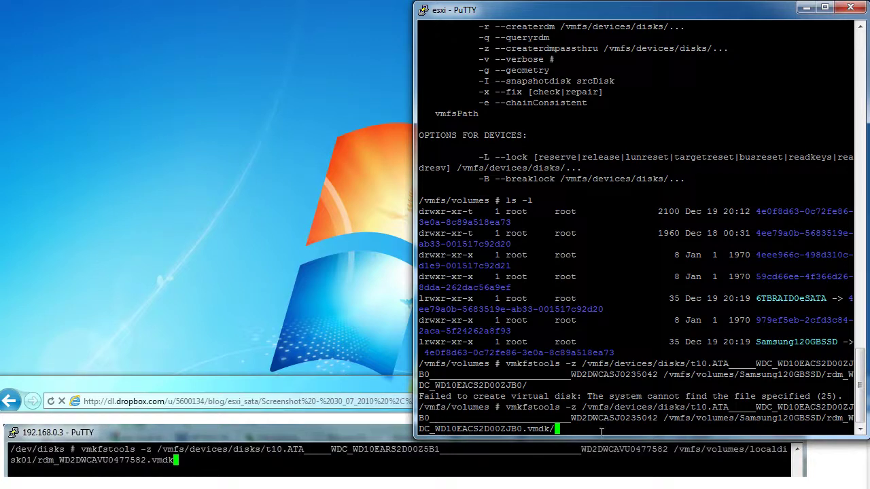
Step: Fix the .vmdk file name, run vmkfstools without error, and relist /vmfs/volumes
key("Left")
key("Left")
key("Left")
key("Left")
key("Left")
key("Left")
key("Left")
key("Left")
key("BackSpace")
key("BackSpace")
key("BackSpace")
key("BackSpace")
key("BackSpace")
key("BackSpace")
key("BackSpace")
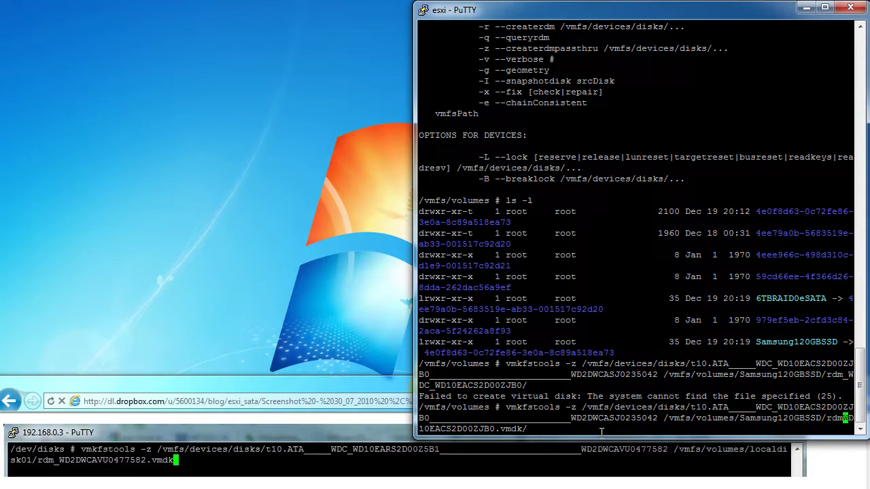
type("_")
key("Right")
key("Right")
key("Right")
key("Right")
key("Right")
key("Right")
key("Right")
key("Right")
key("Right")
key("Right")
key("Right")
key("Right")
key("Right")
key("Right")
key("BackSpace")
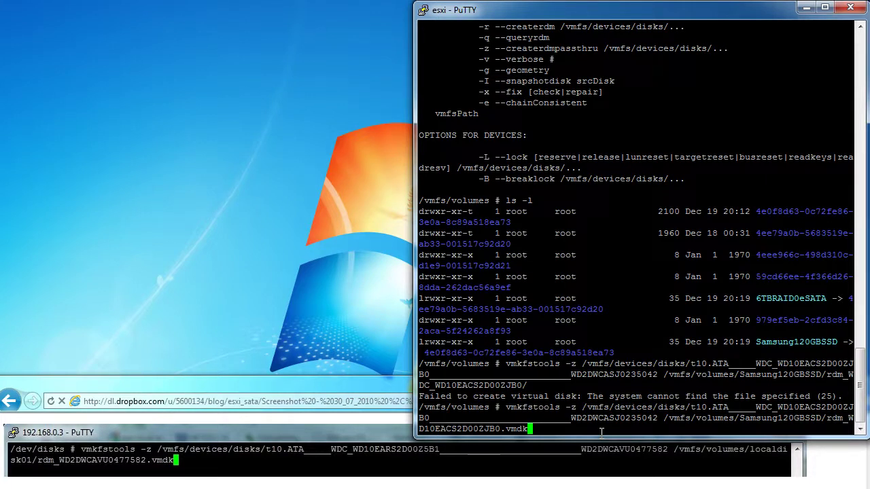
key("Return")
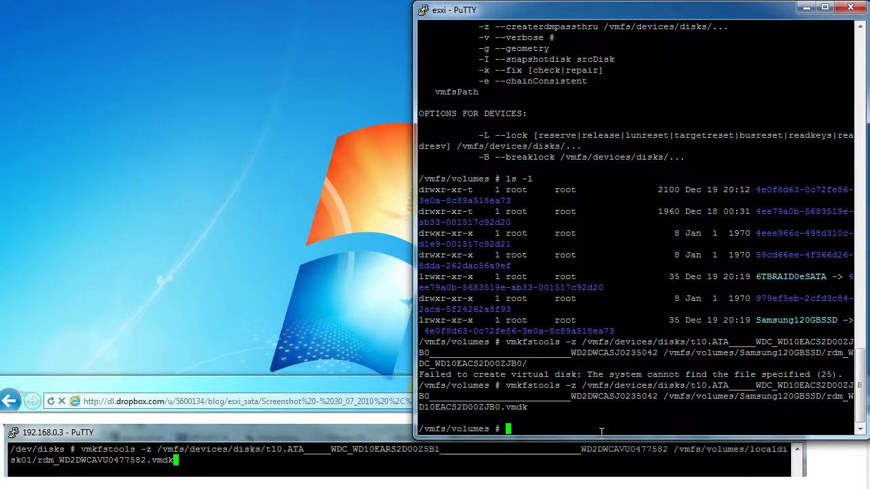
type("ls -l")
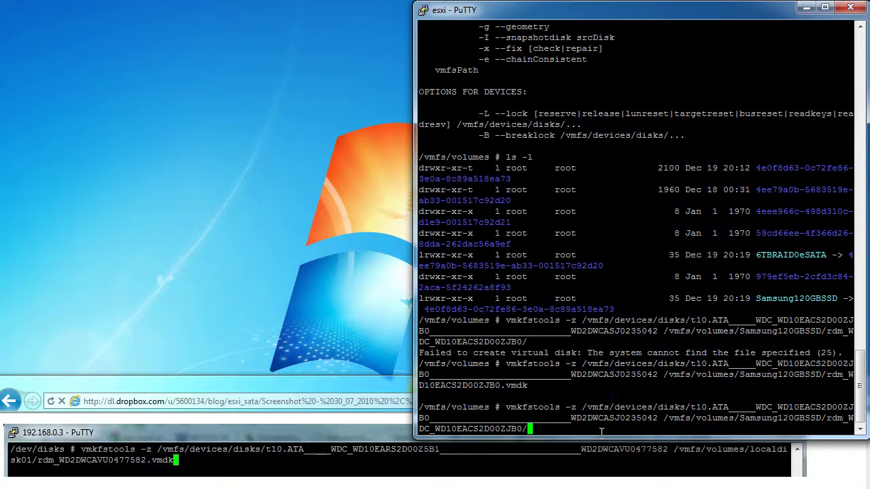
key("Return")
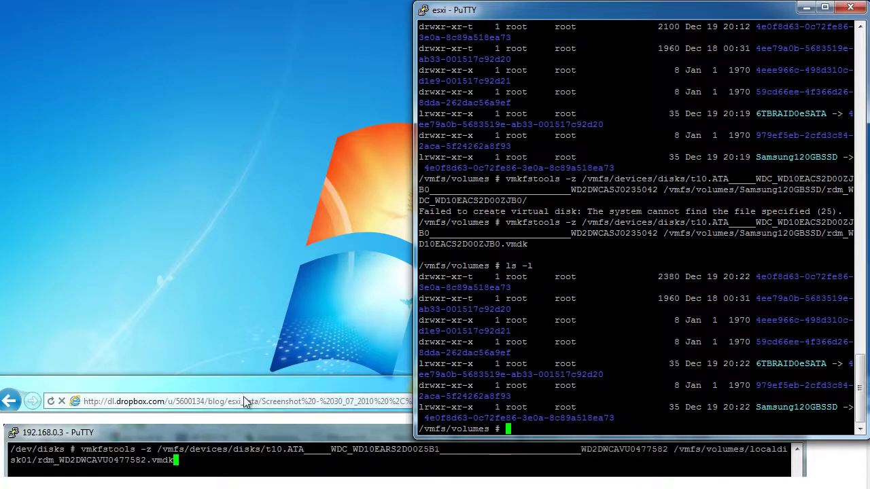
left_click_drag(247, 391, 145, 27)
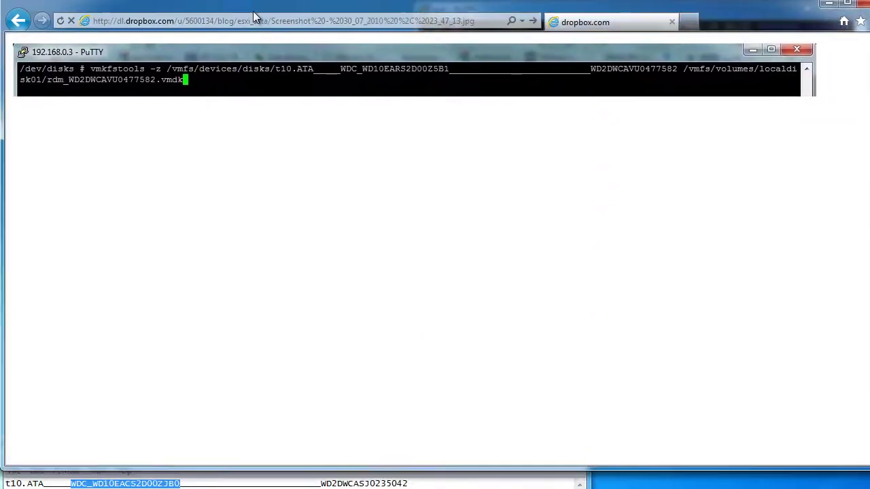
Step: Open the blog's Step 4 screenshot and arrange it beside the esxi terminal
left_click(18, 23)
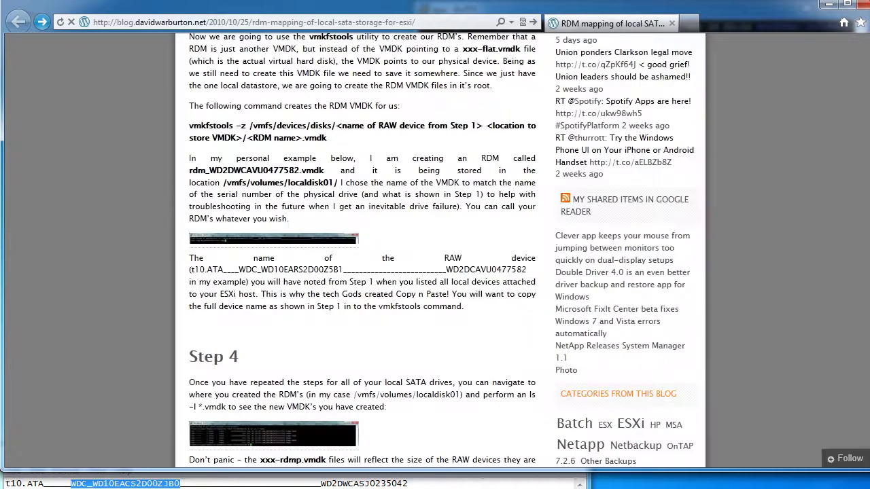
scroll(360, 272, "down", 3)
scroll(360, 272, "down", 3)
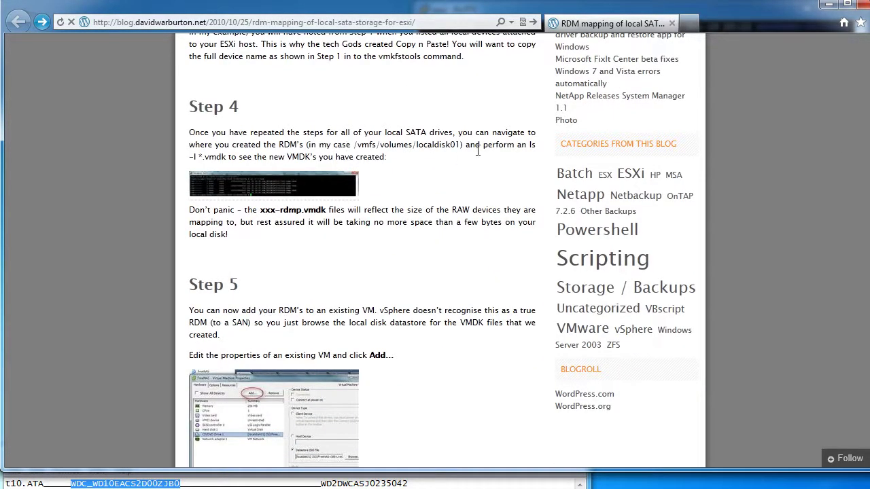
left_click(301, 192)
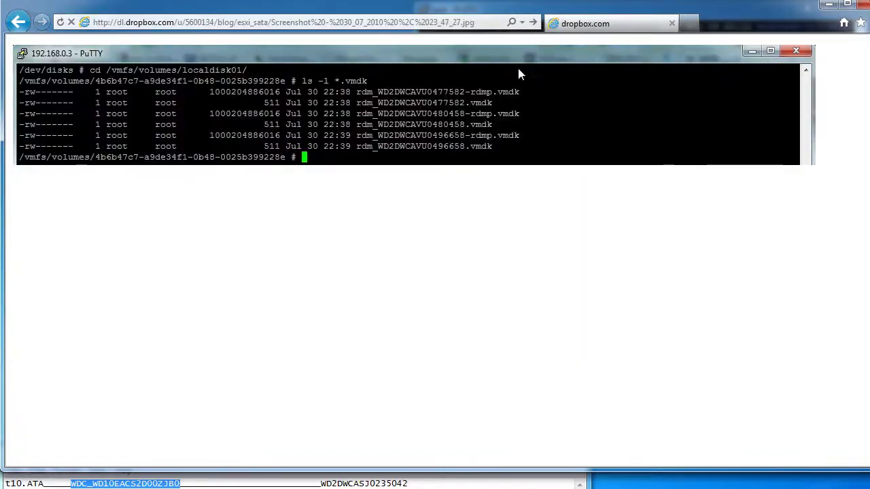
left_click_drag(581, 8, 580, 318)
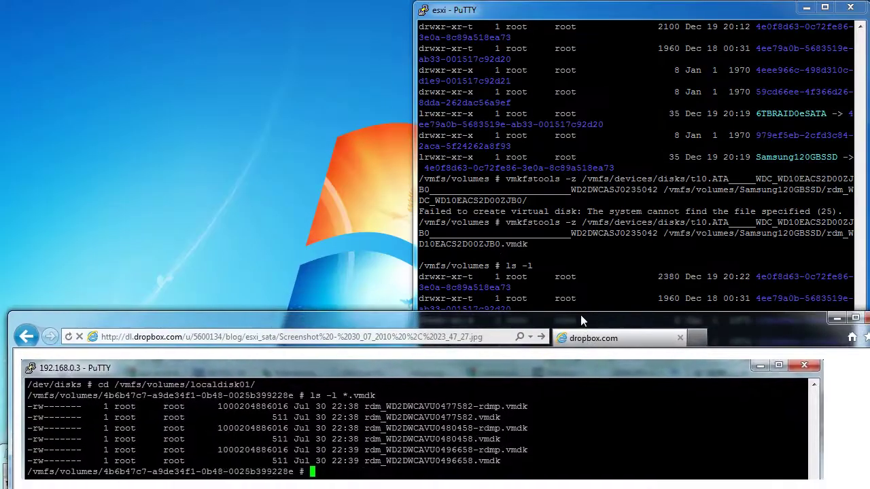
left_click(685, 21)
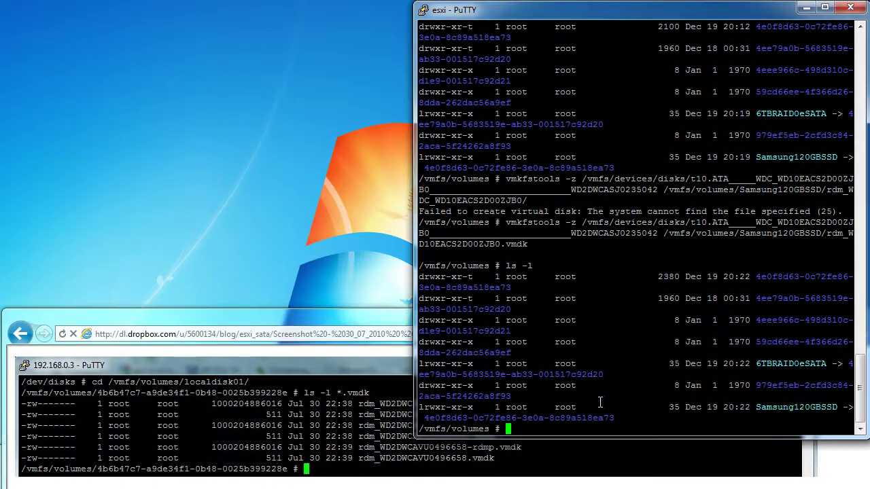
left_click_drag(591, 440, 597, 384)
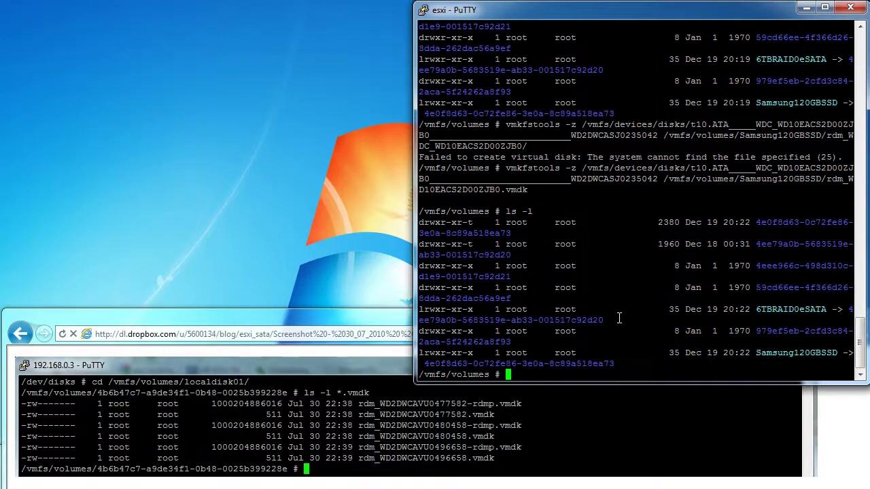
type("cd /")
type("vmfs")
Step: Change into /vmfs/volumes/Samsung120GBSSD and list *.vmdk, showing both RDM files
key("Return")
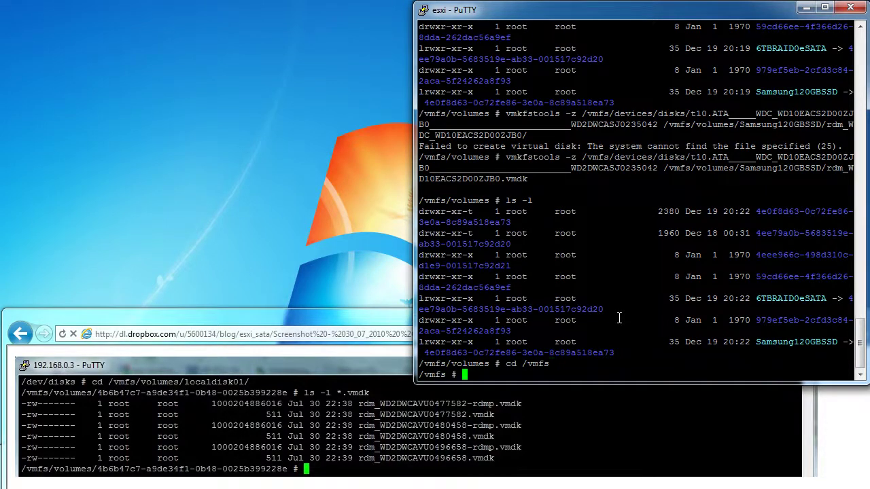
type("cd /vmfs")
type("/v")
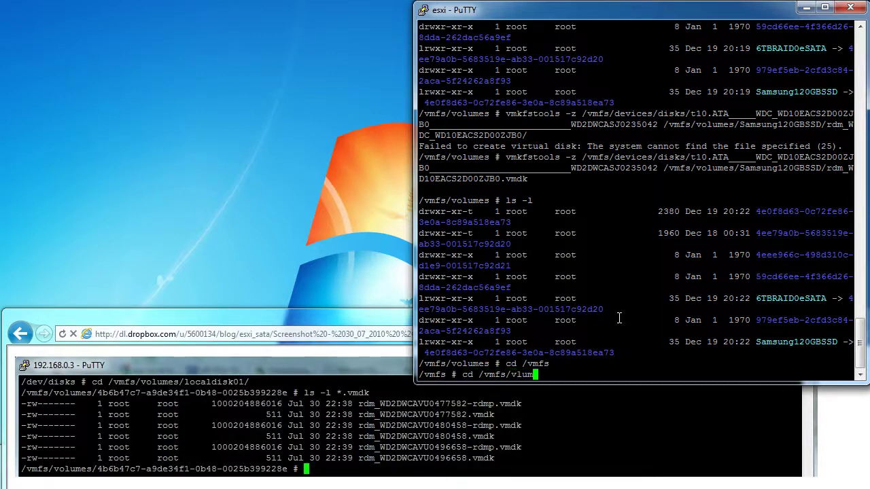
key("Tab")
type("Sam")
key("Tab")
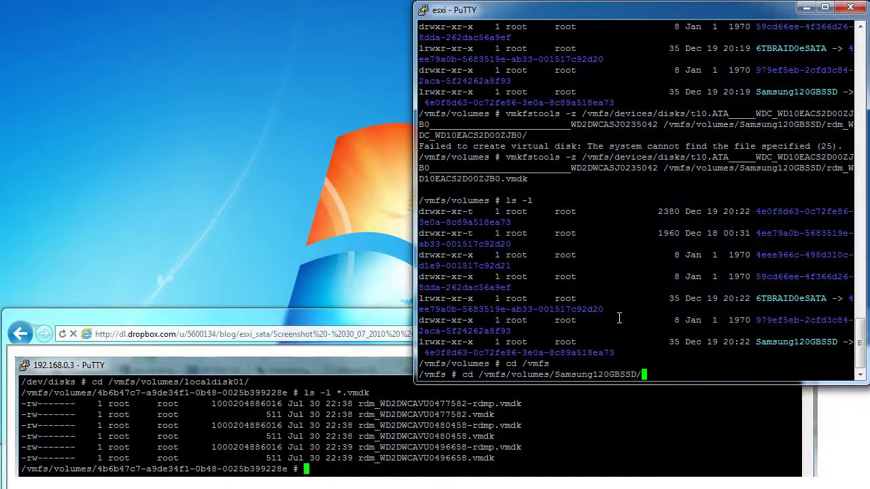
key("Return")
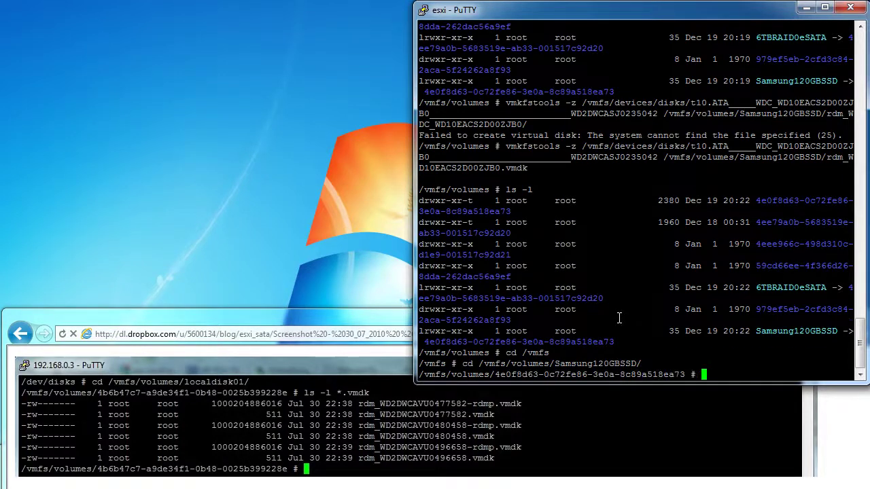
type("ls -l *.vmdk")
key("Return")
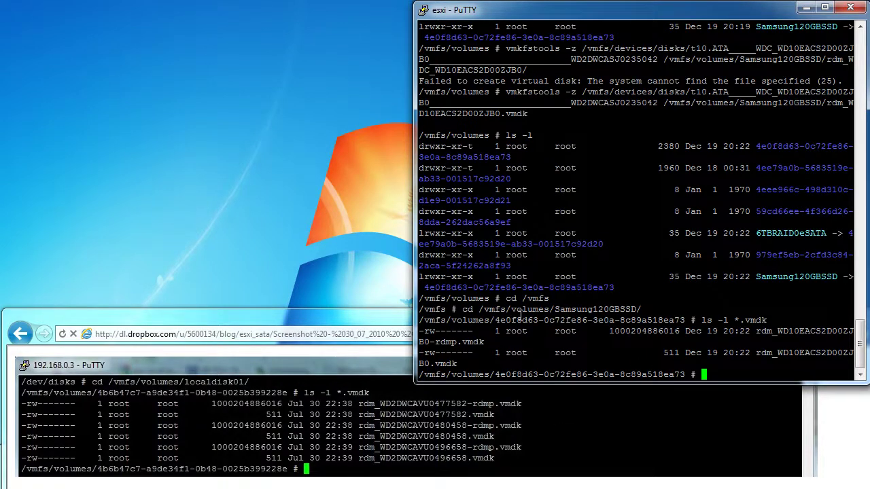
Step: Close the esxi terminal and browse WinSCP from /dev/disks to /vmfs/volumes
key("ctrl+d")
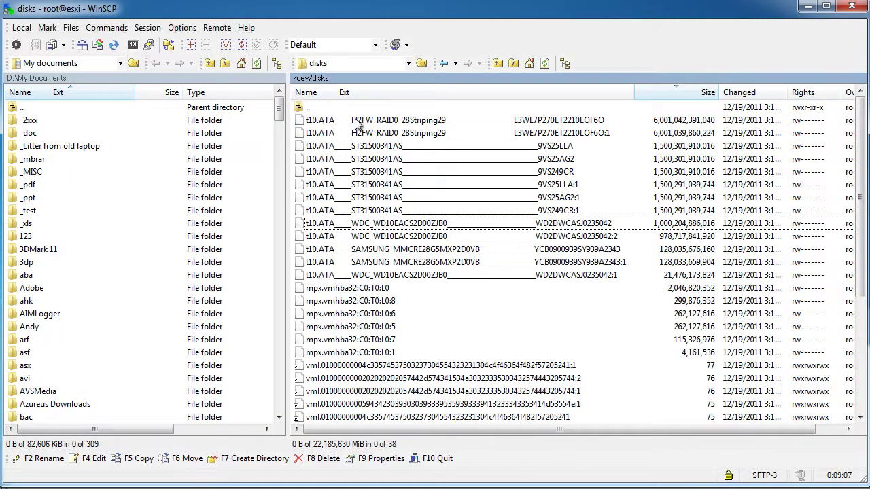
double_click(315, 109)
double_click(314, 109)
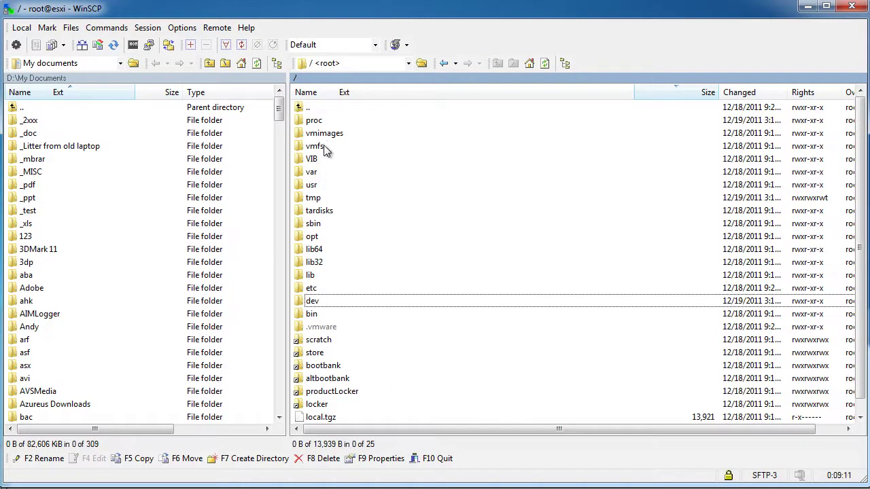
double_click(315, 146)
double_click(325, 121)
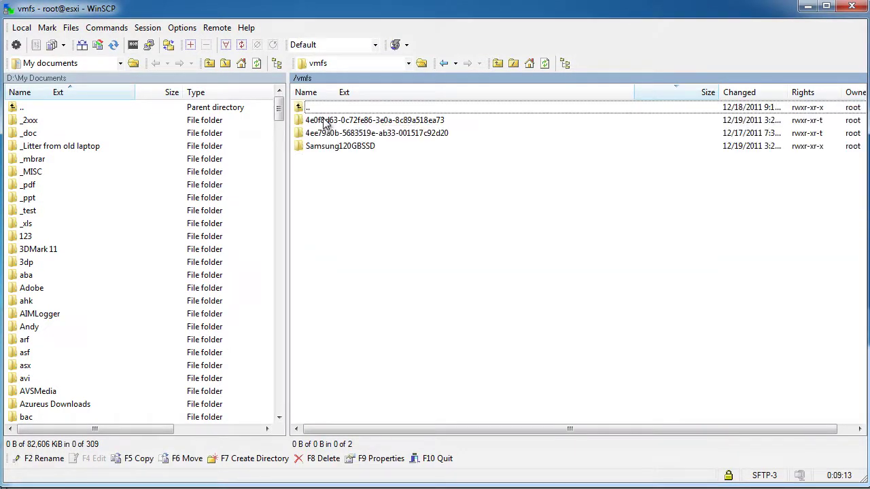
left_click_drag(632, 93, 513, 92)
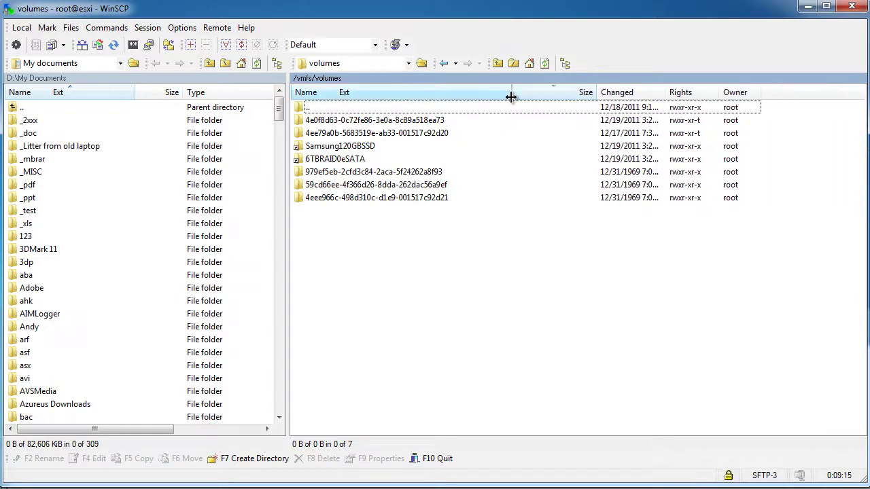
Step: Open Samsung120GBSSD sorted by date, widen the Changed column, and minimize WinSCP
left_click(637, 92)
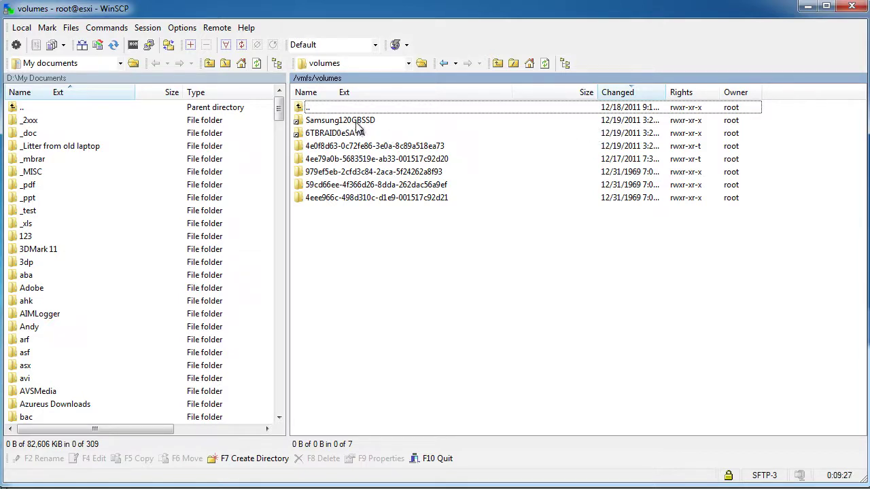
double_click(339, 121)
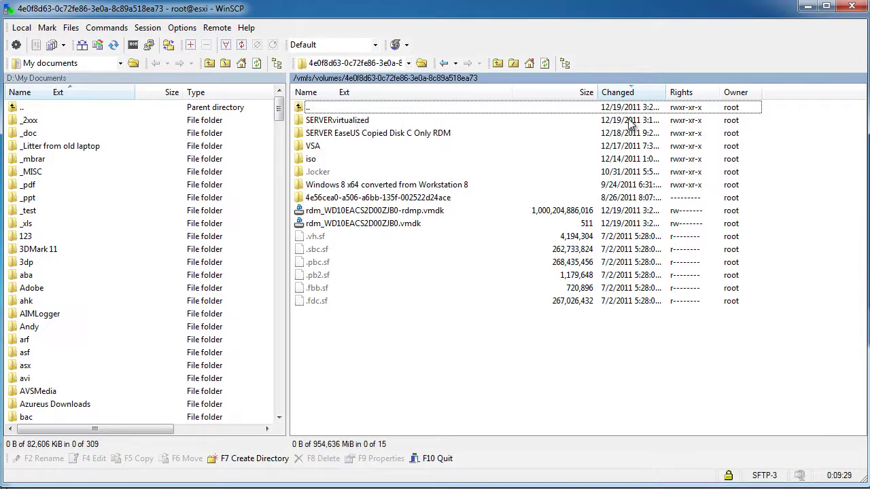
left_click(618, 93)
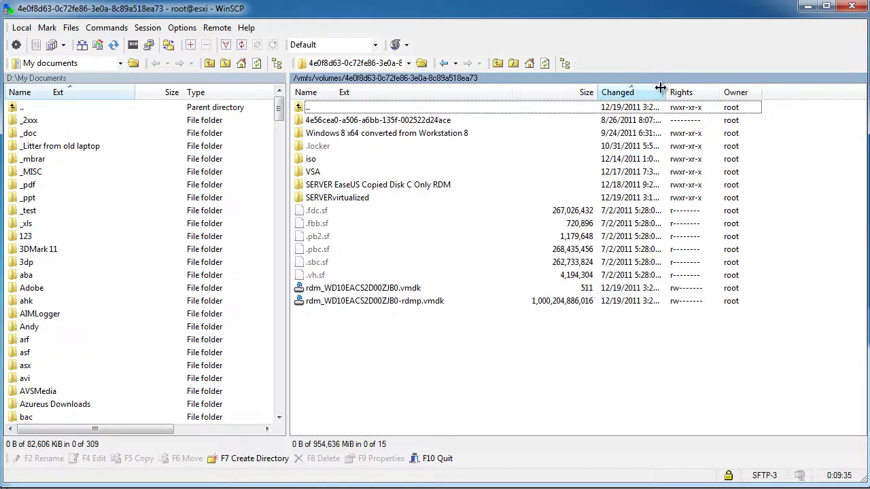
left_click_drag(666, 92, 718, 92)
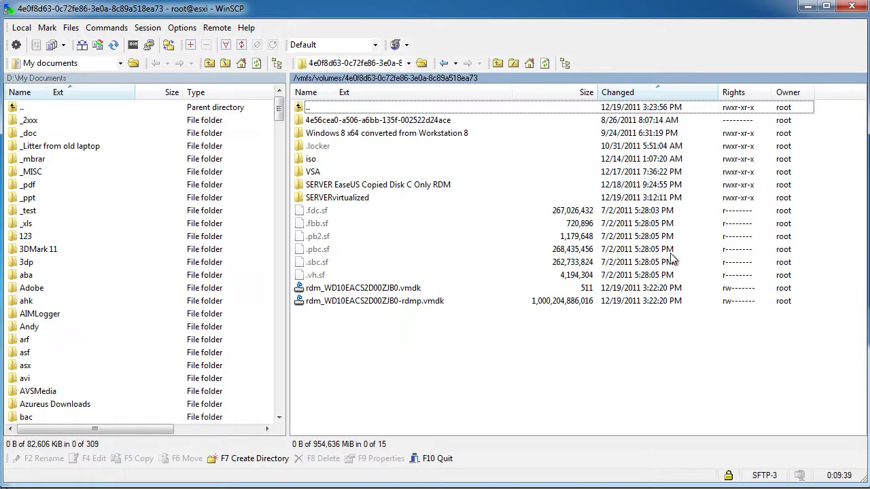
left_click(809, 8)
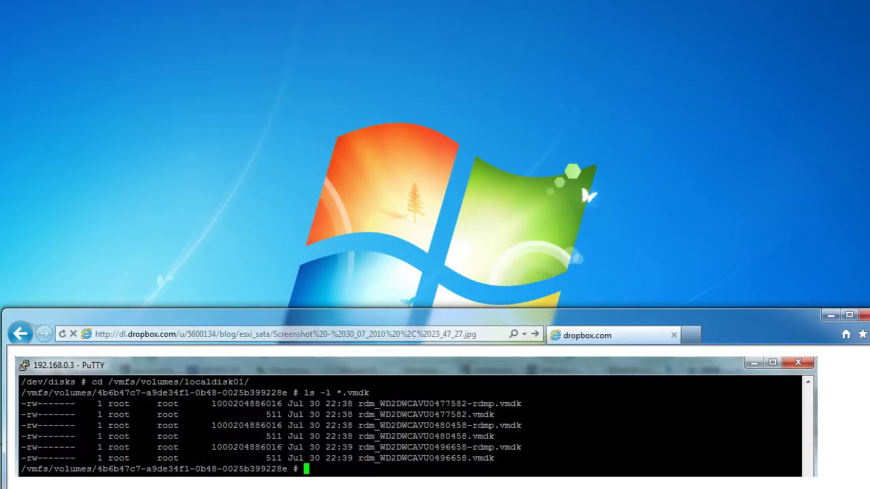
Step: Return to the blog's Steps 5–7 on adding RDM disks, then switch to vSphere Client
left_click(20, 333)
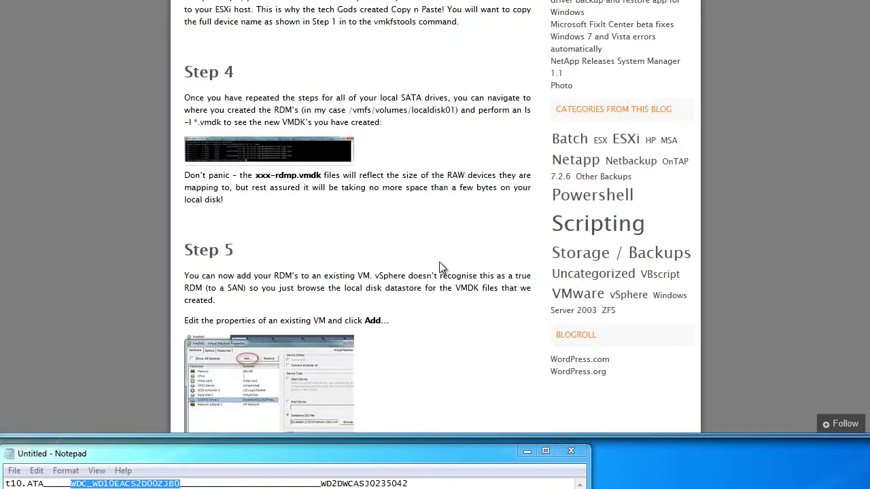
scroll(433, 240, "down", 3)
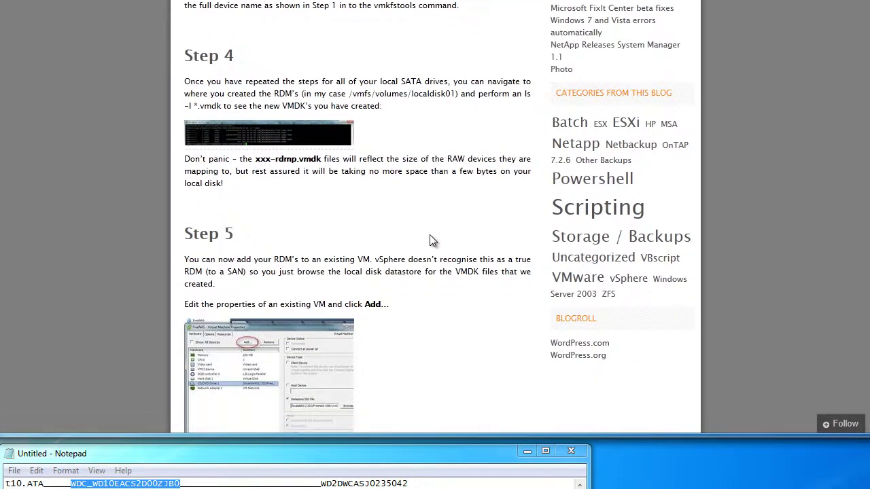
scroll(433, 240, "down", 3)
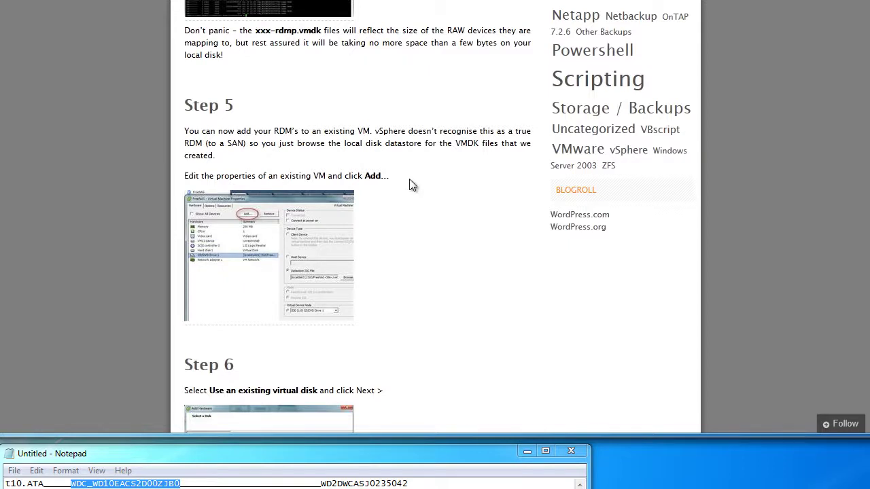
scroll(428, 373, "down", 3)
scroll(428, 373, "down", 3)
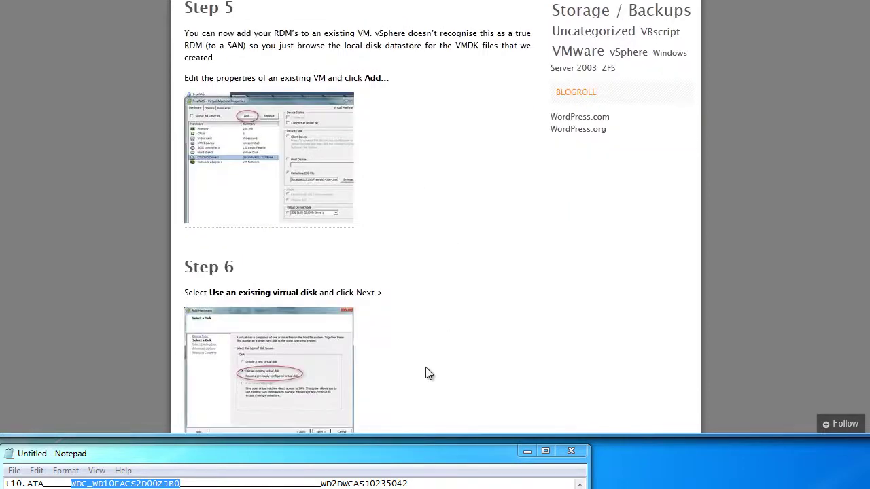
scroll(428, 373, "down", 1)
scroll(428, 373, "down", 1)
scroll(428, 372, "down", 2)
scroll(428, 373, "down", 3)
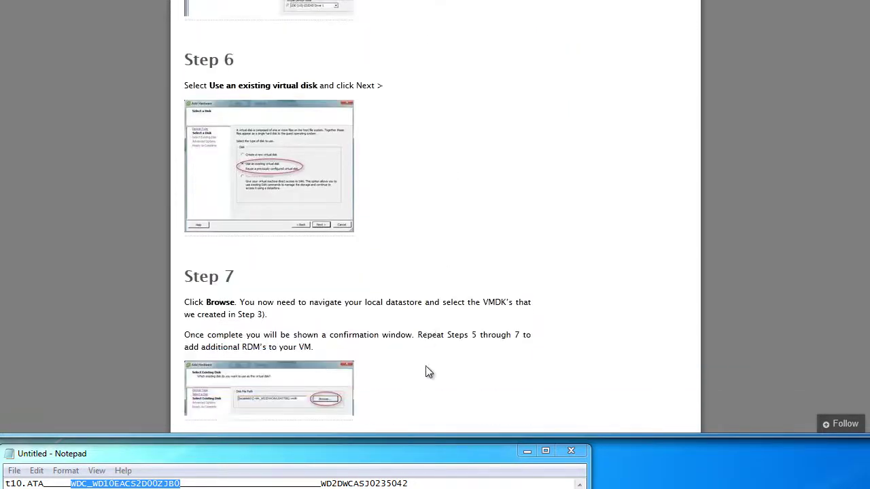
scroll(428, 372, "down", 1)
scroll(425, 366, "up", 1)
scroll(425, 366, "up", 1)
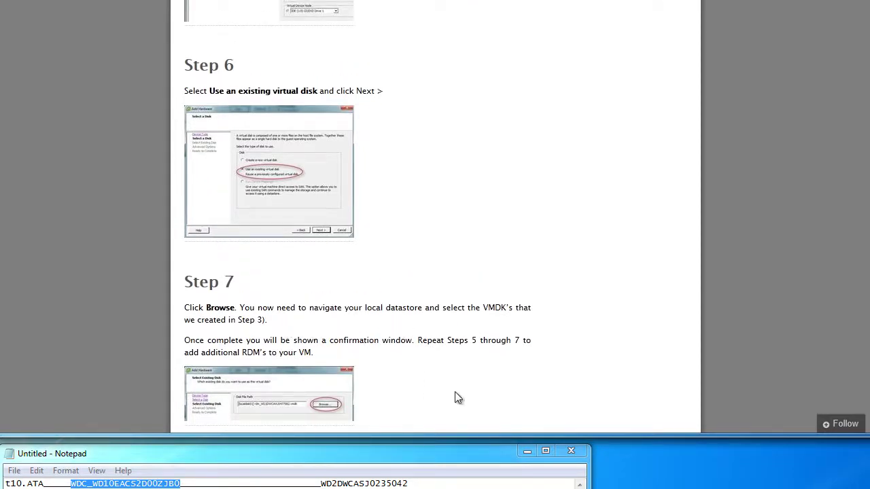
key("alt+Tab")
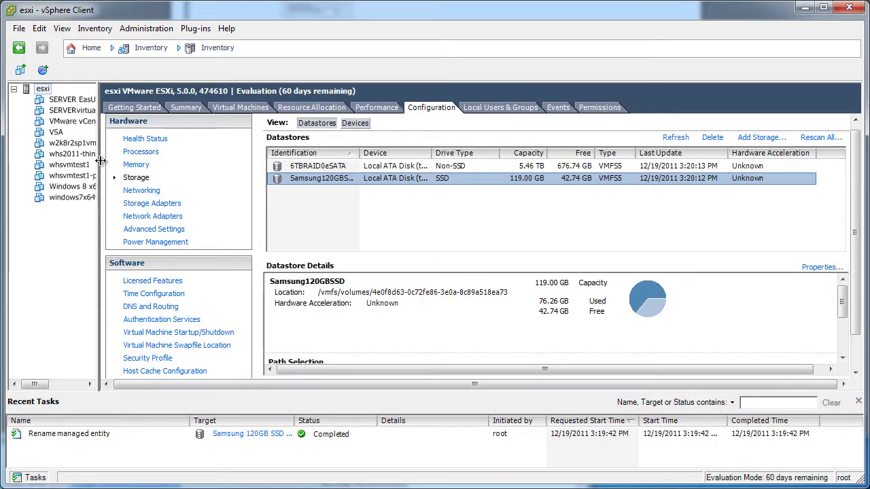
Step: Start adding an existing virtual hard disk to SERVERvirtualized from its settings
left_click_drag(102, 166, 200, 167)
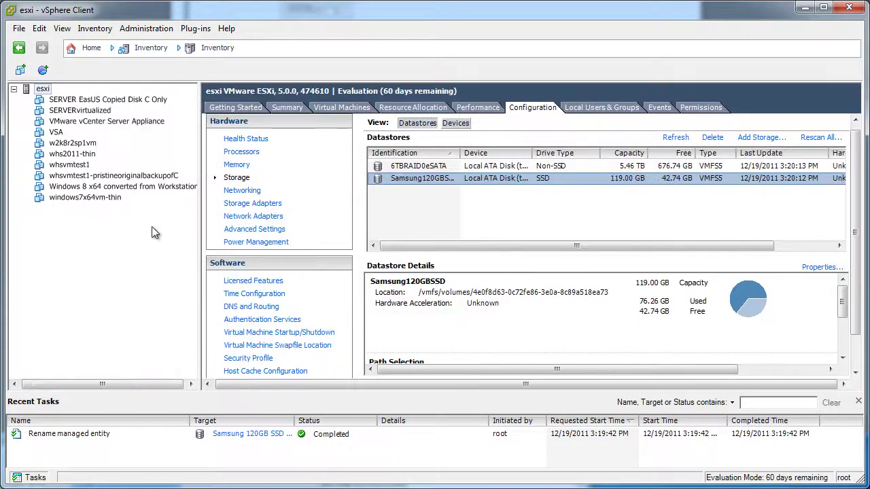
left_click(80, 111)
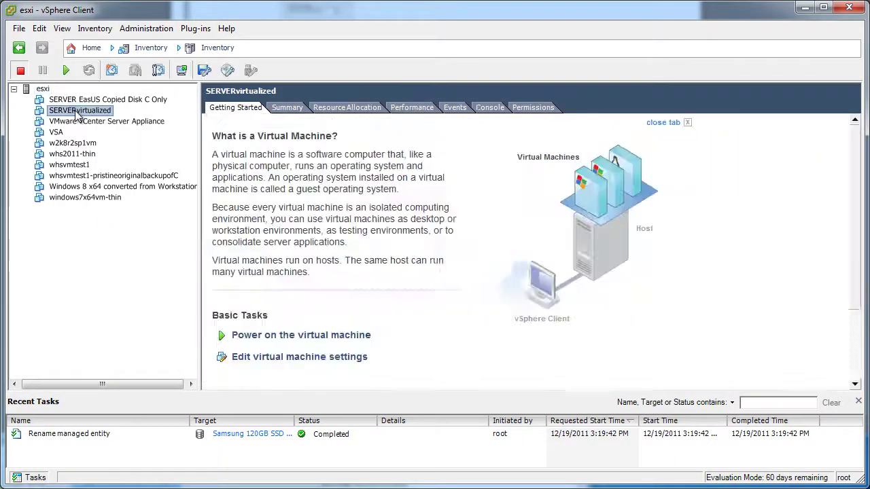
left_click(299, 356)
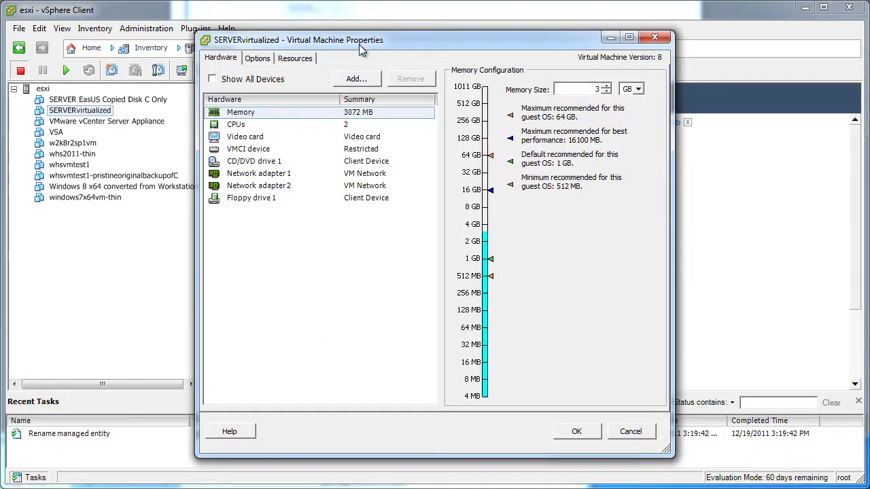
left_click(356, 79)
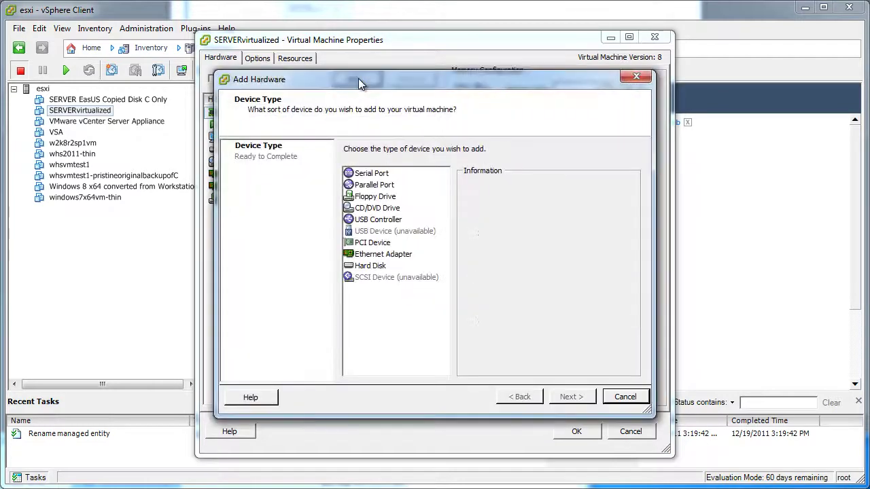
left_click(369, 266)
left_click(570, 397)
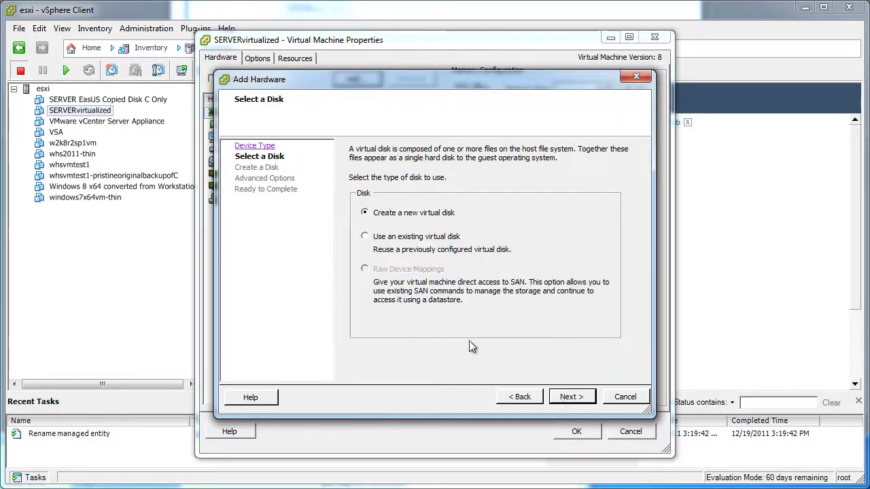
left_click(396, 239)
left_click(571, 397)
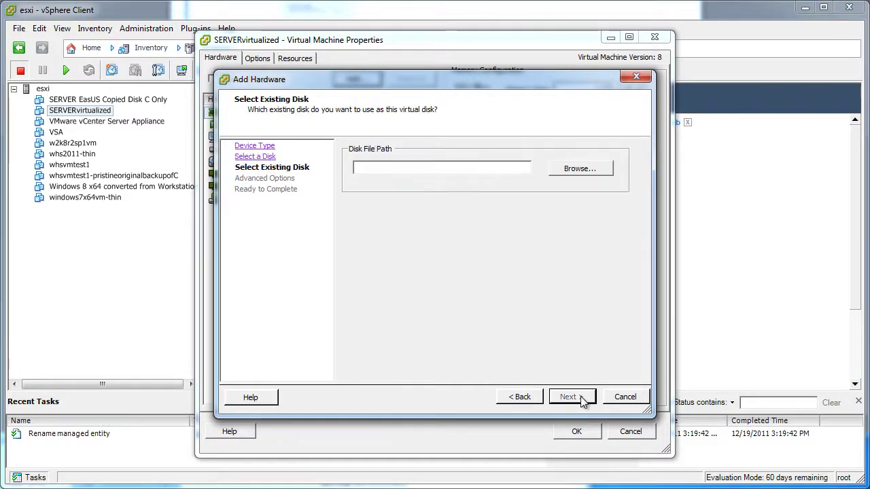
Step: Choose rdm_WD10EACS2D00ZJB0.vmdk from the Samsung120GBSSD datastore and reach its advanced options
left_click(577, 169)
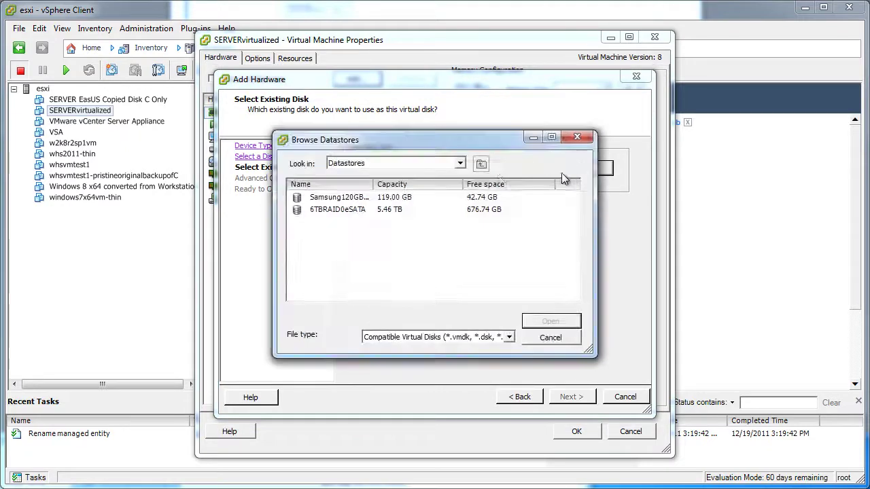
double_click(339, 197)
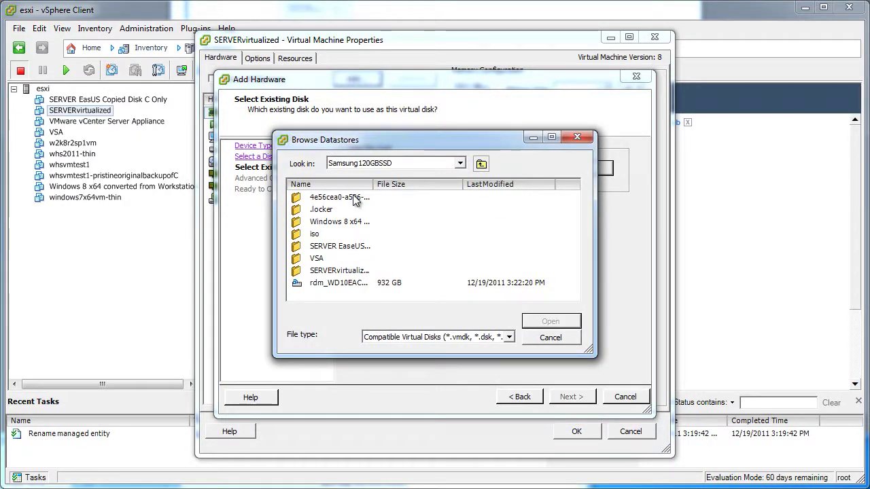
left_click(336, 283)
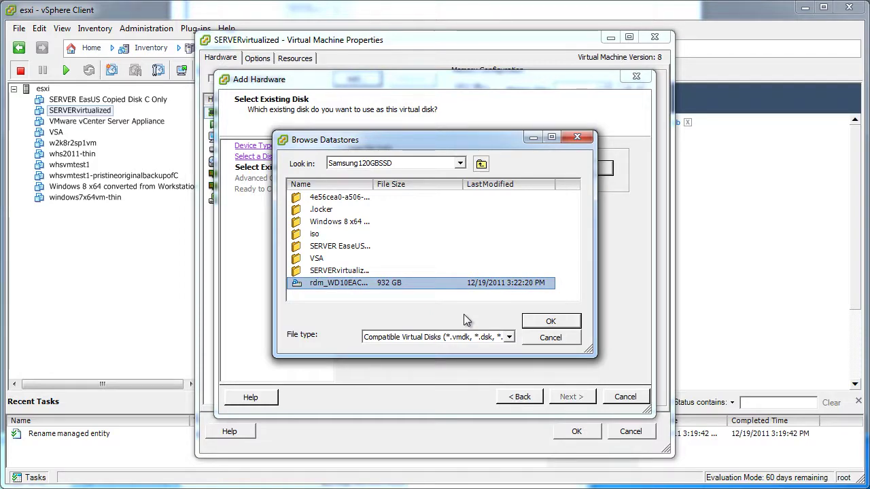
left_click(550, 320)
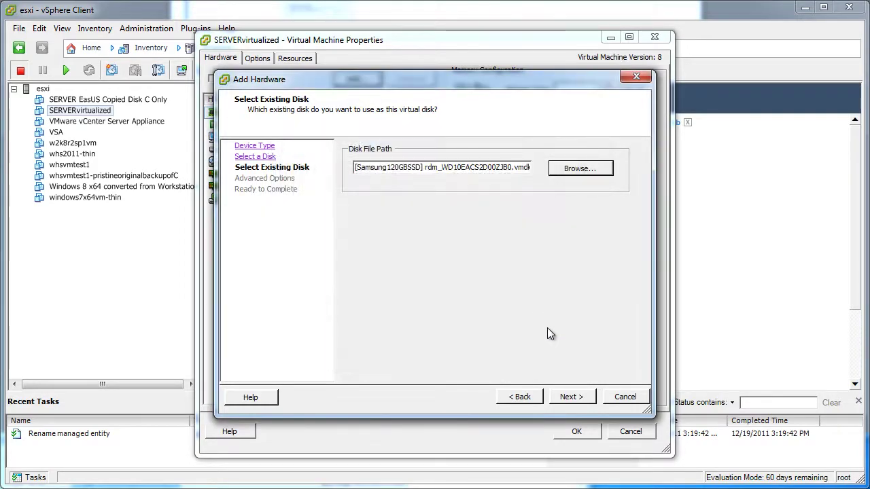
left_click(571, 397)
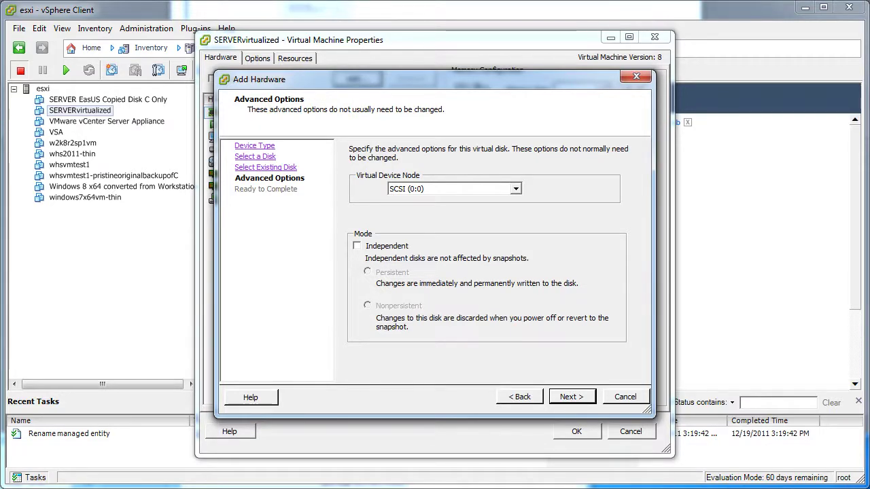
Step: Read the tutorial's Step 8 note about placing RDMs on SCSI controller 1
key("alt+Tab")
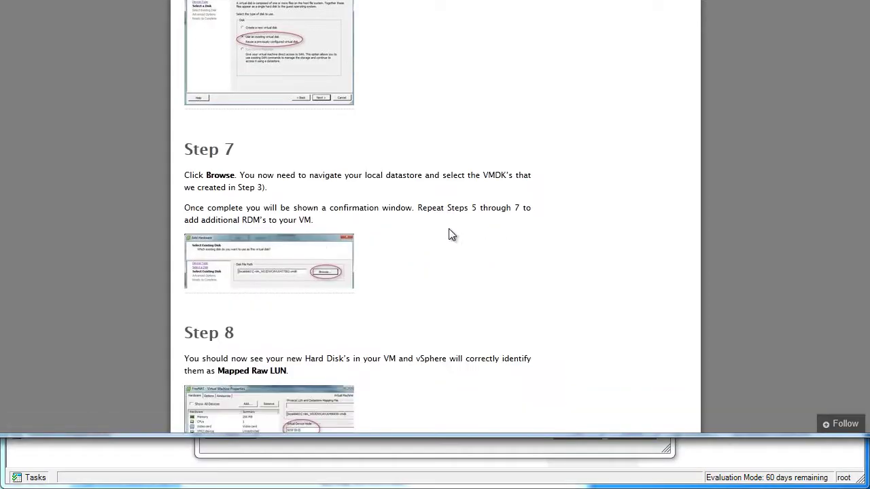
scroll(452, 235, "down", 1)
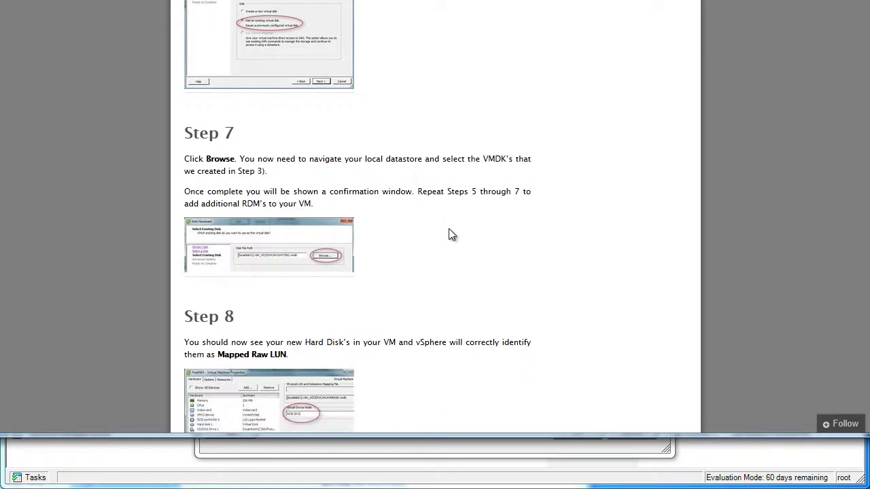
scroll(452, 235, "down", 3)
scroll(452, 235, "down", 3)
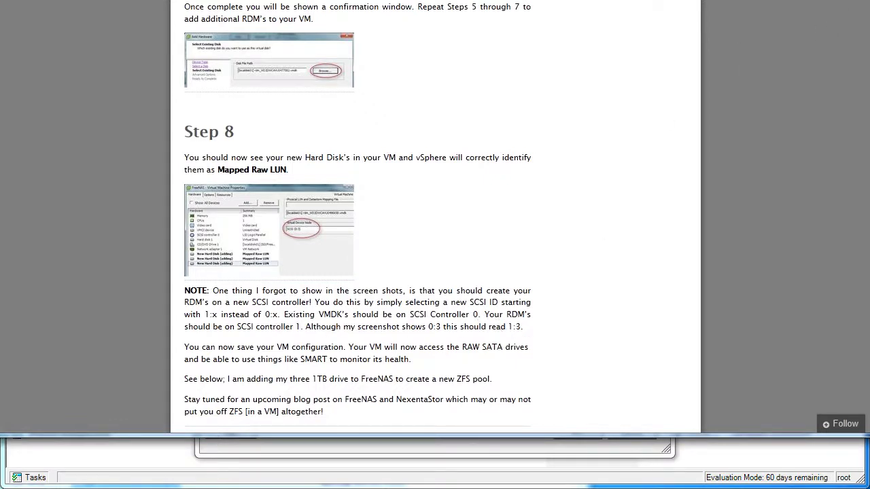
key("alt+Tab")
Step: Put the RDM disk on SCSI node 1:3, finish the wizard, and save the VM properties
left_click(515, 189)
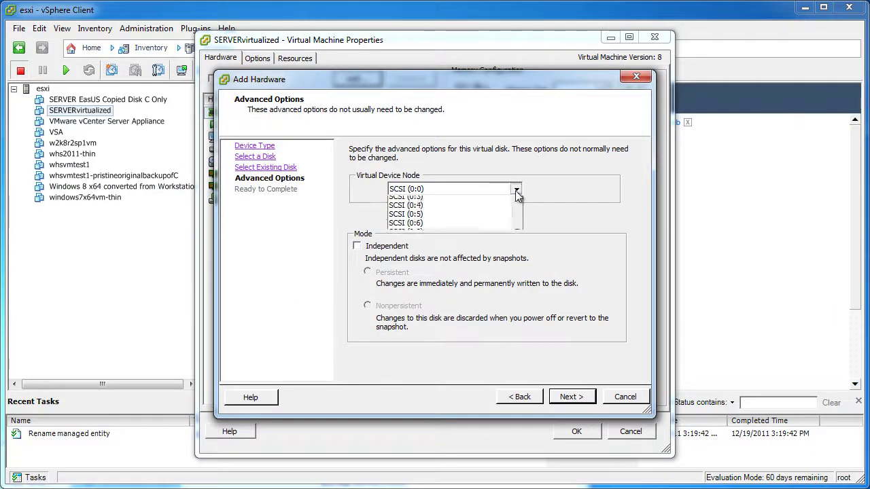
scroll(516, 248, "down", 5)
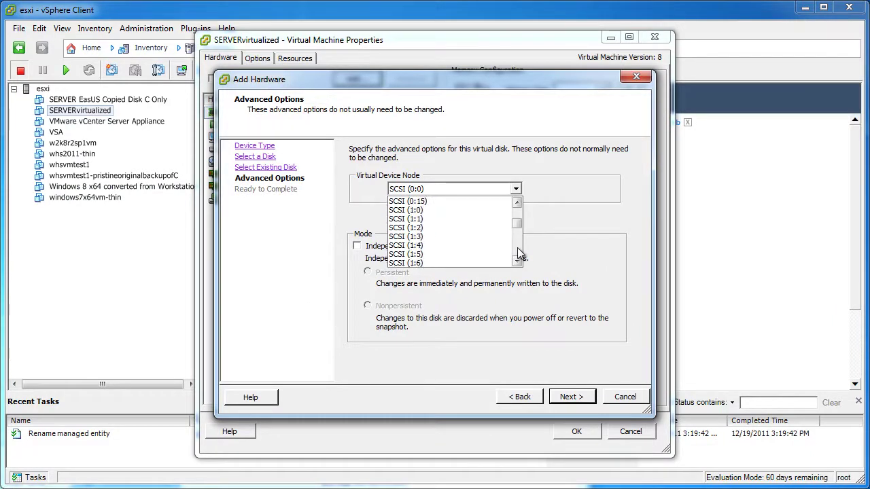
left_click(433, 236)
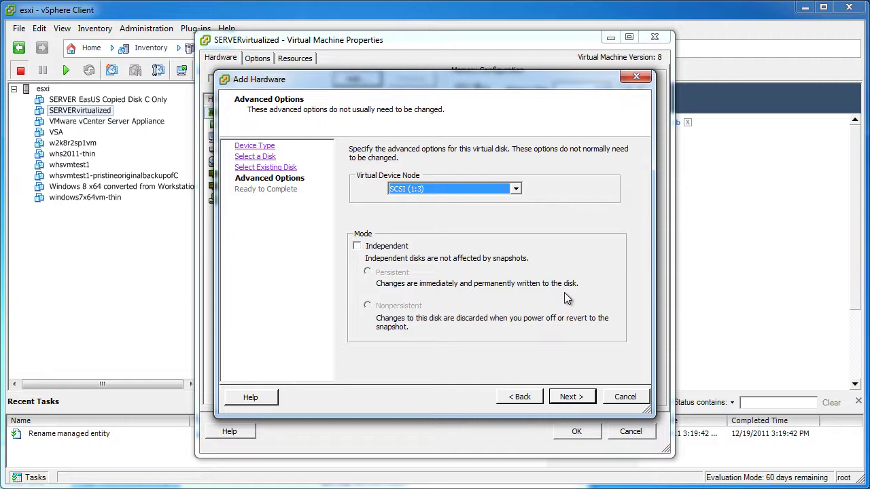
left_click(571, 397)
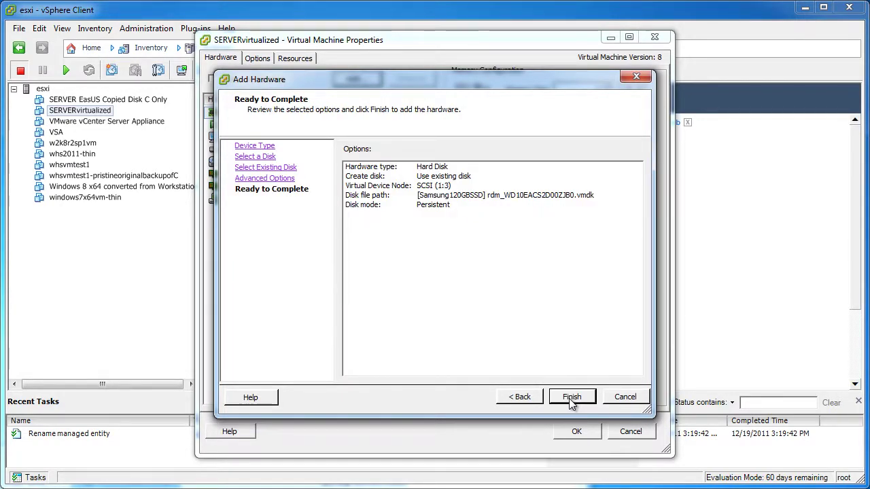
left_click(570, 398)
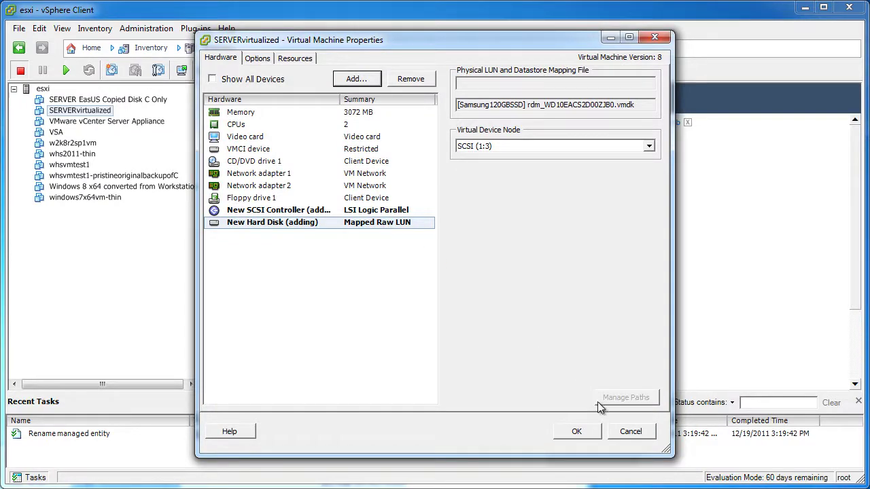
left_click(577, 431)
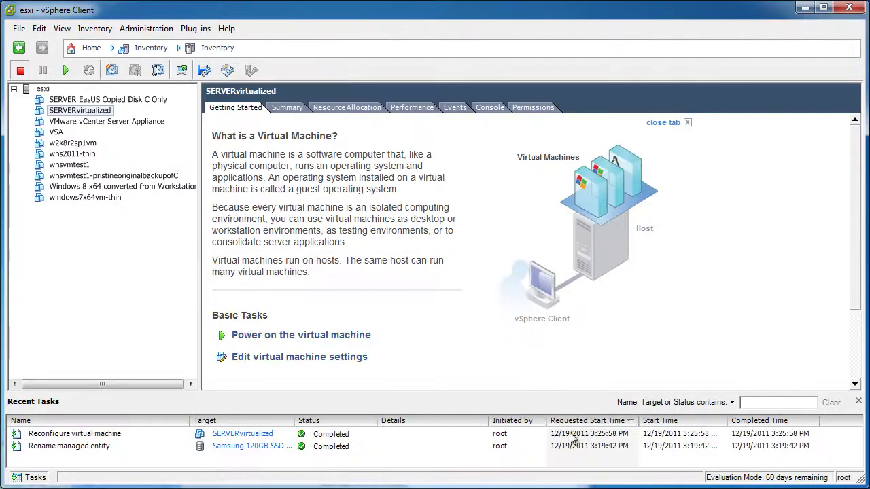
left_click(306, 360)
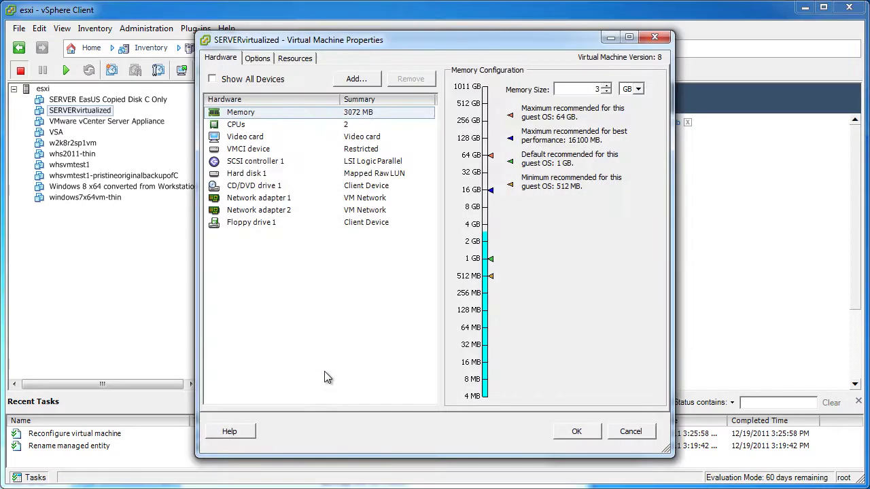
left_click(247, 173)
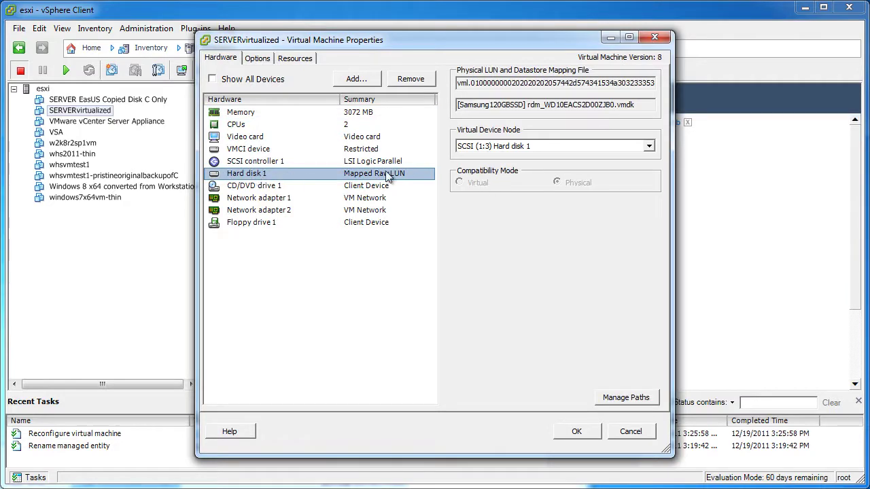
left_click(520, 83)
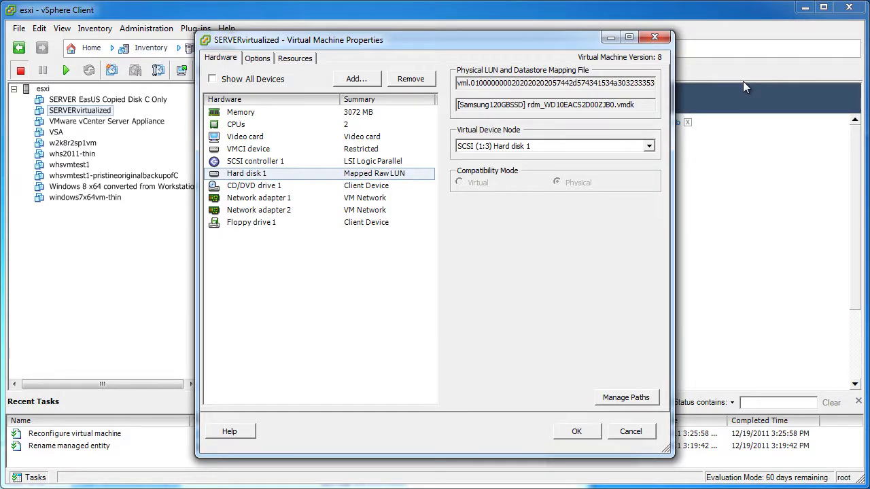
left_click(626, 398)
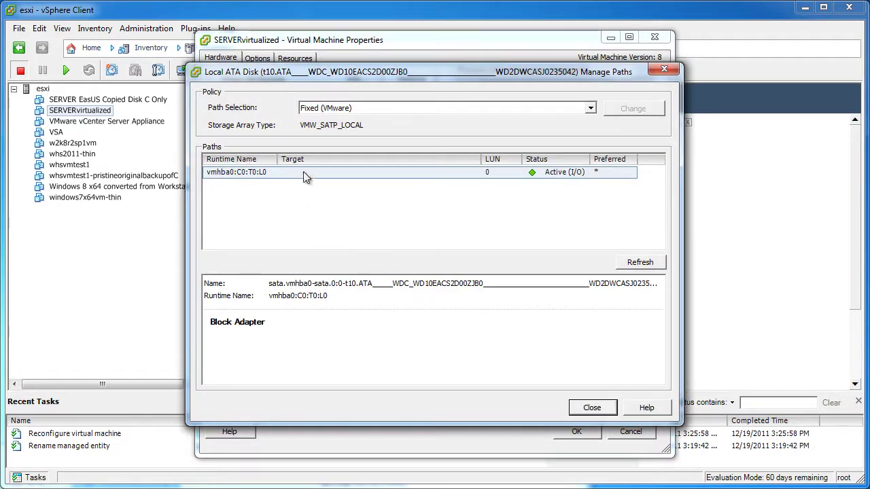
left_click(590, 109)
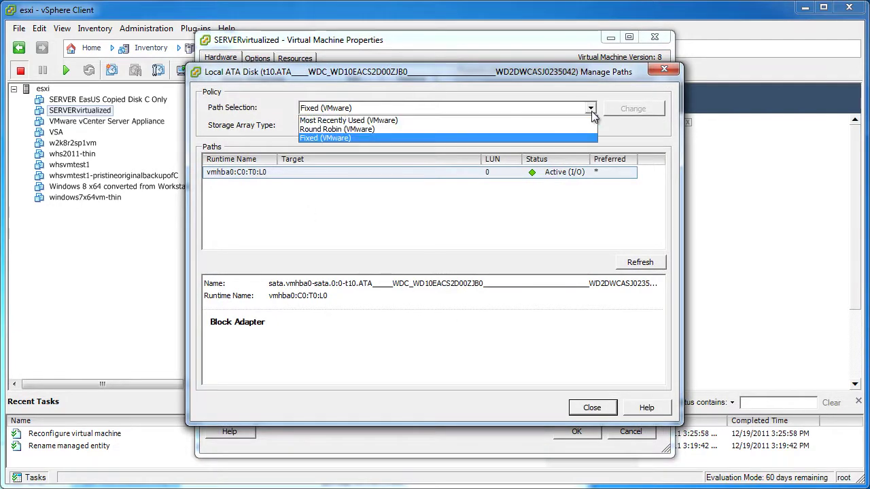
left_click(591, 109)
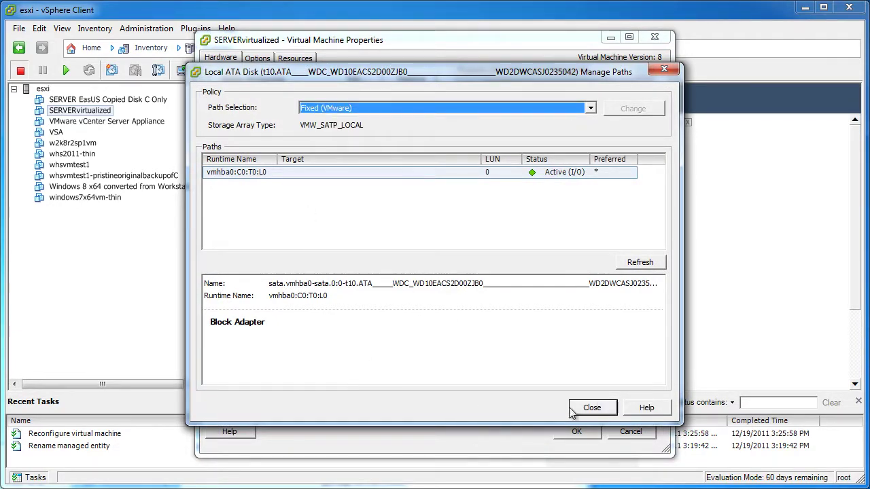
left_click(591, 407)
left_click(631, 433)
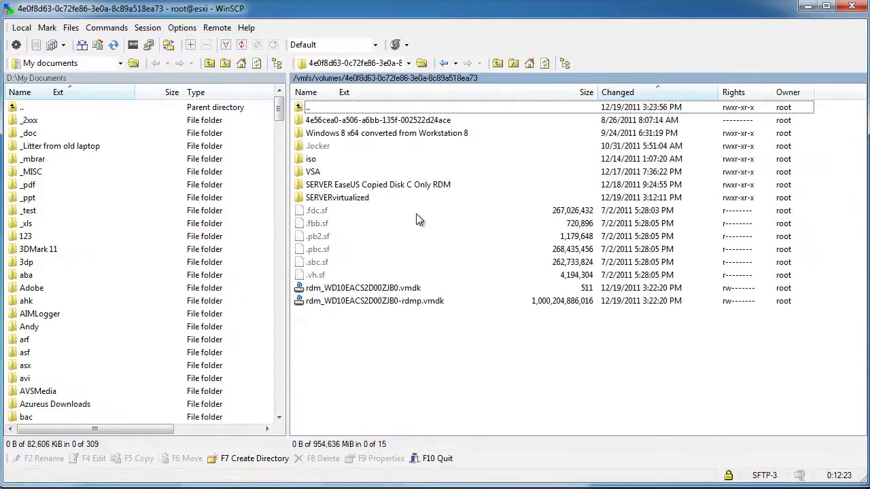
Step: Go up to the host root, into /dev/disks, and sort the devices by size
double_click(313, 107)
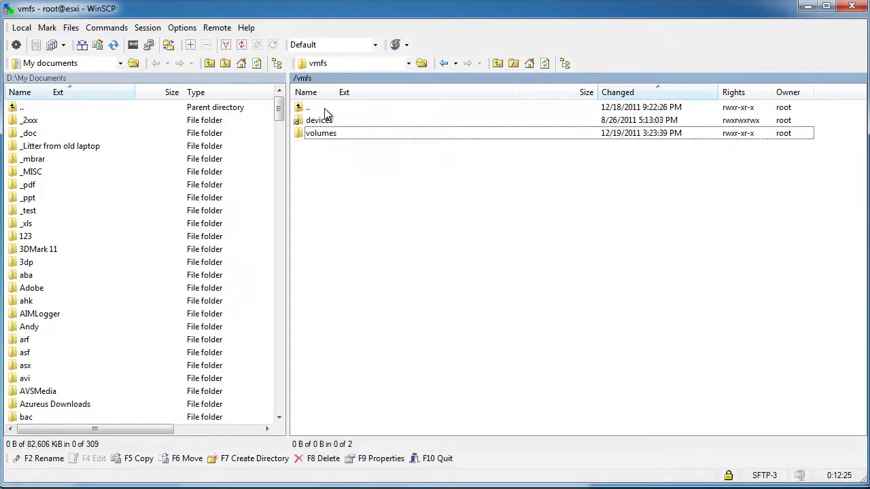
double_click(312, 107)
double_click(312, 108)
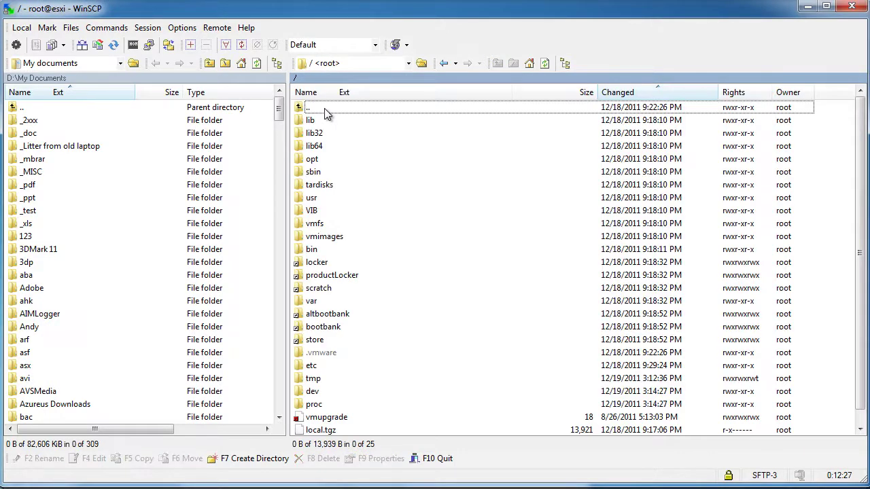
double_click(312, 391)
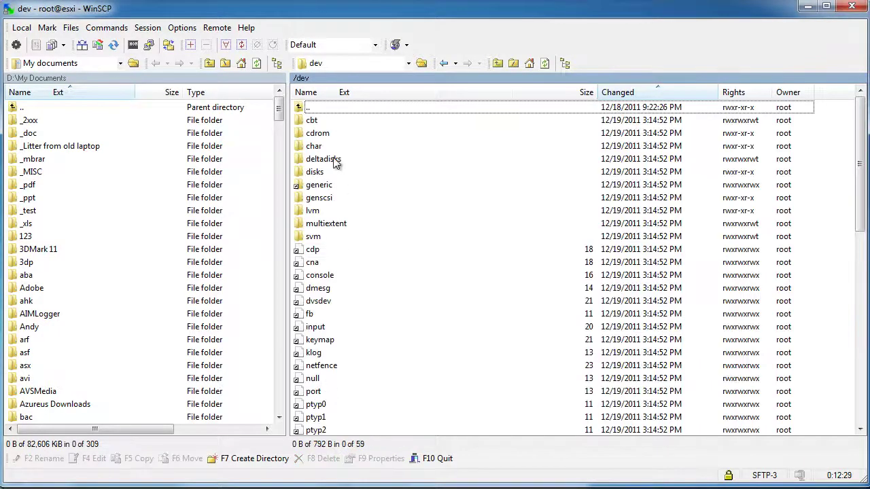
double_click(314, 172)
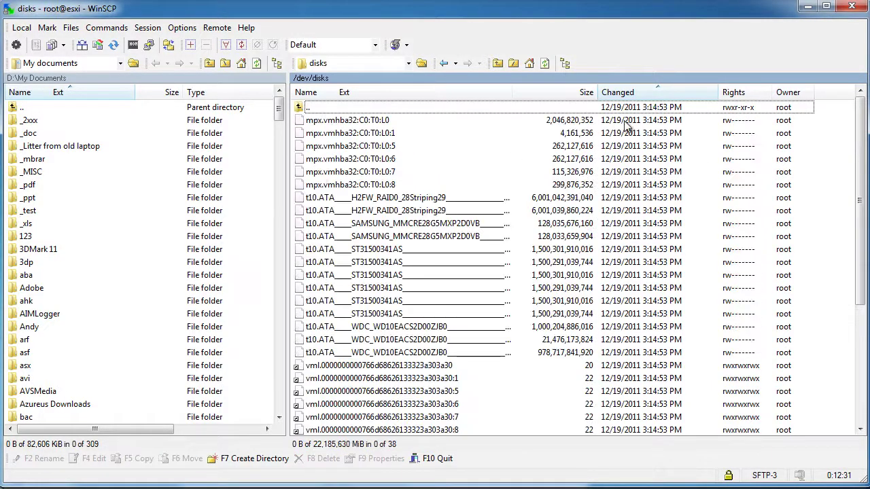
left_click(568, 95)
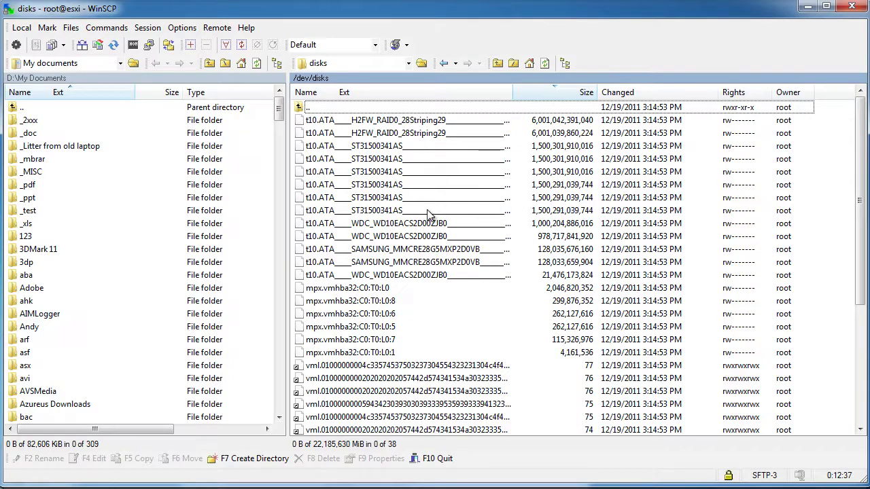
Step: Open the 1.5 TB ST31500341AS device name for editing and select its full text
left_click(415, 212)
left_click_drag(514, 91, 628, 90)
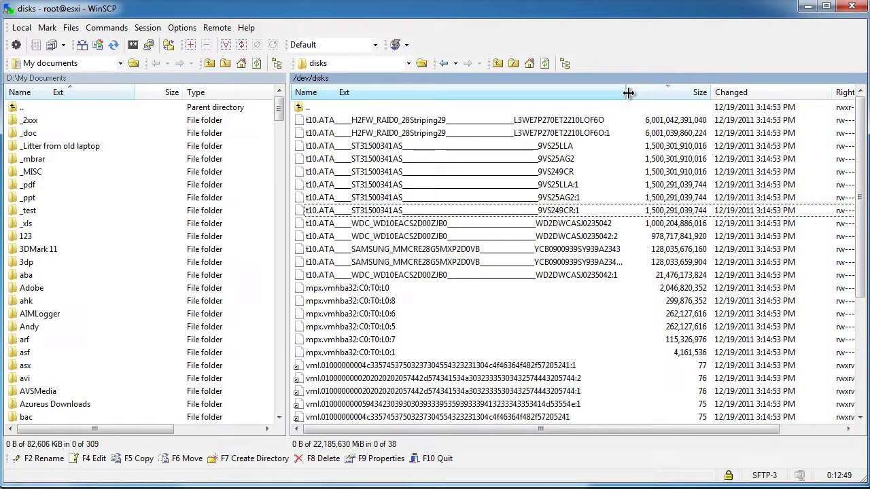
left_click(549, 212)
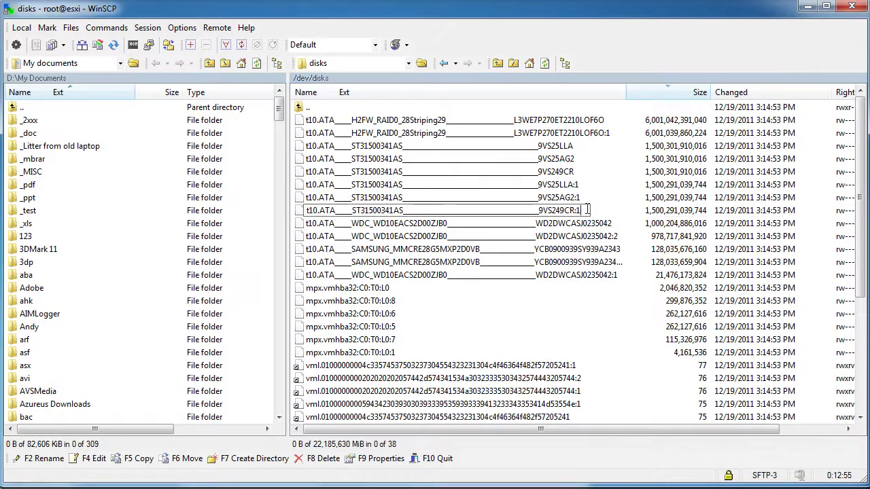
left_click_drag(583, 210, 301, 212)
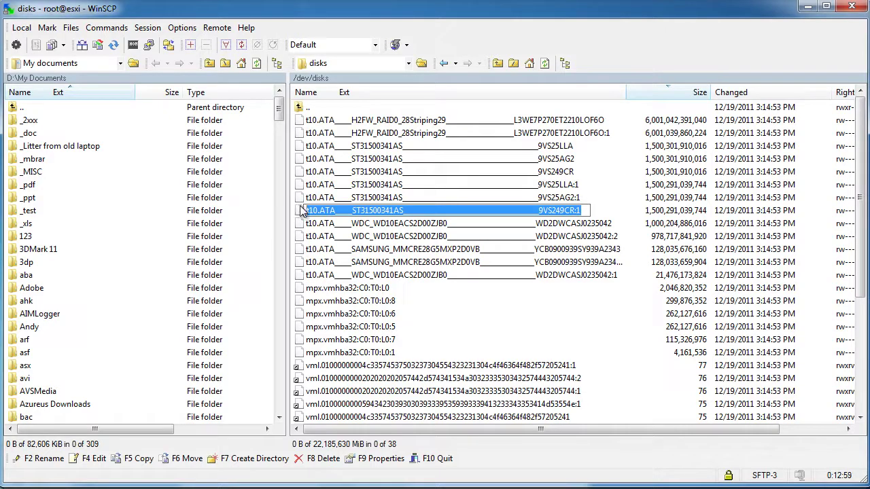
Step: Cancel renaming the 9VS249CR:1 entry and bring the PuTTY terminal forward
key("Escape")
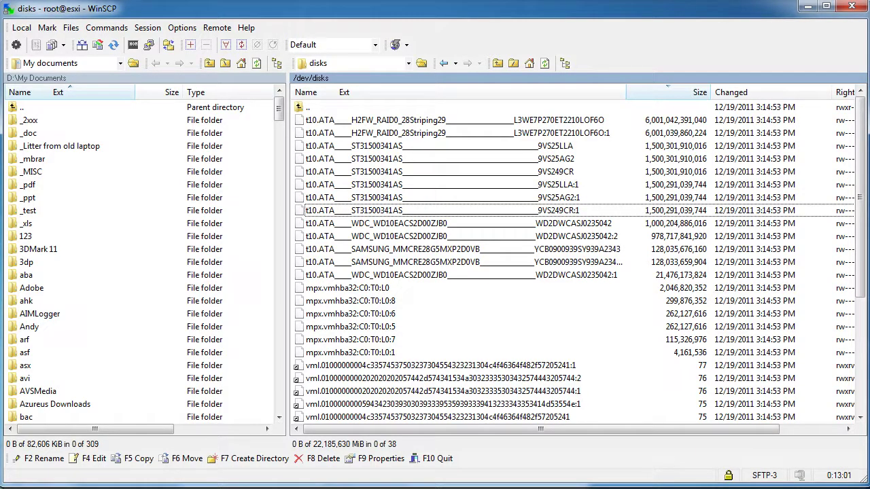
key("alt+Tab")
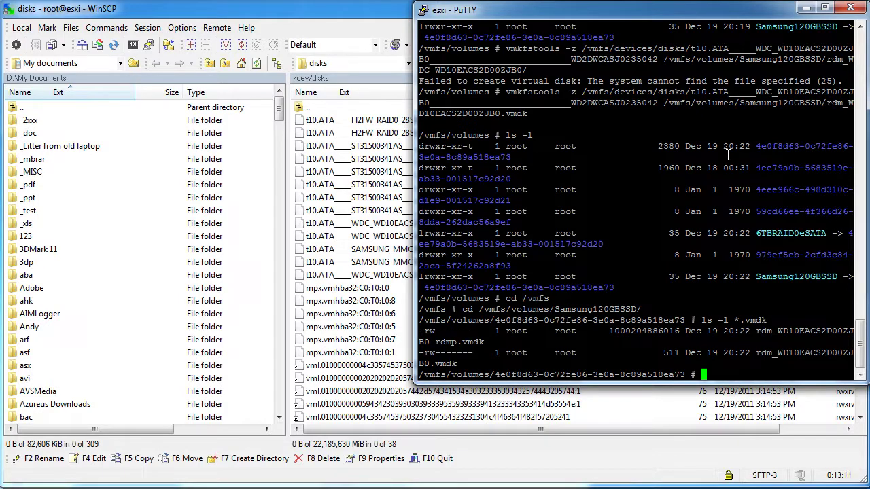
Step: Recall the vmkfstools command and replace its device path with the pasted ST31500341AS name
key("Up")
key("Up")
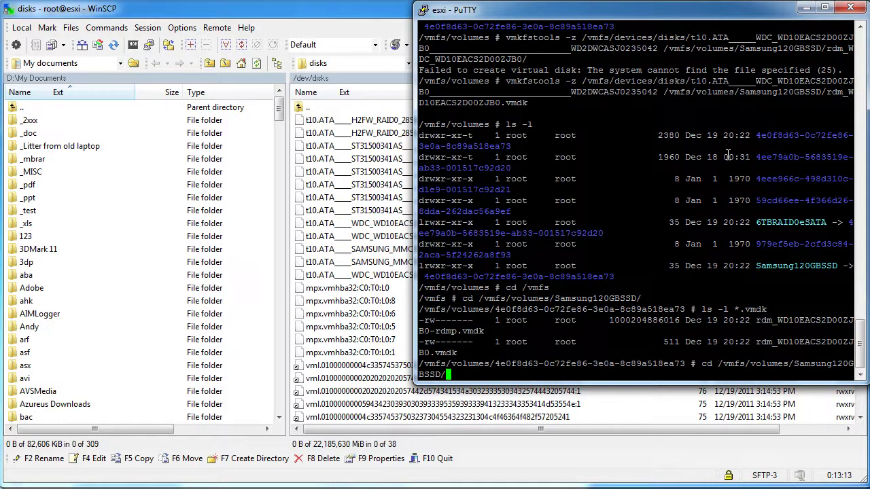
key("Up")
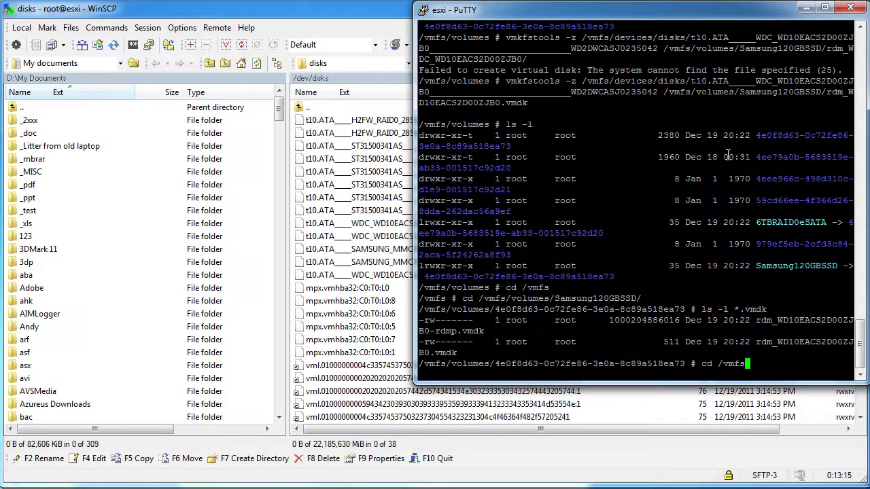
key("Up")
key("Up")
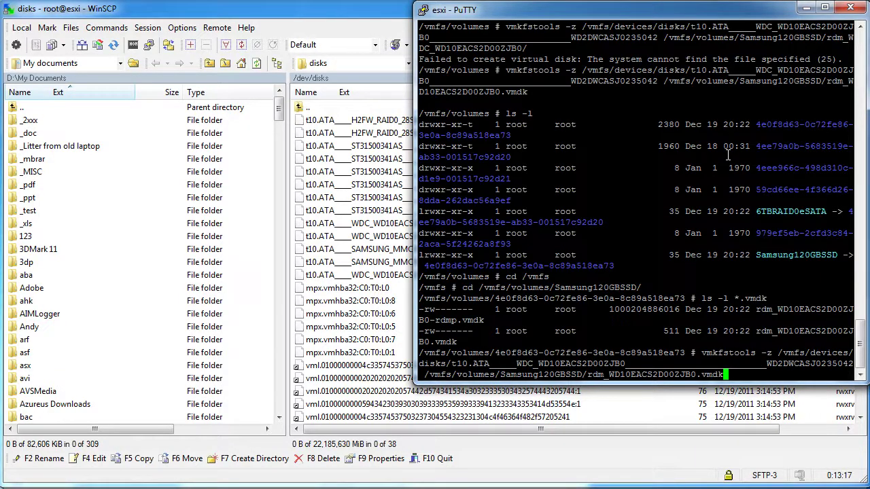
key("ctrl+Left")
key("ctrl+Left")
key("ctrl+Left")
key("ctrl+Left")
key("ctrl+Left")
key("ctrl+Left")
key("ctrl+Left")
key("ctrl+Left")
key("ctrl+Left")
key("ctrl+Left")
key("ctrl+Left")
key("ctrl+Left")
key("ctrl+Left")
key("ctrl+Left")
key("ctrl+Left")
key("ctrl+Left")
key("ctrl+Left")
key("ctrl+Left")
key("ctrl+Left")
key("ctrl+Left")
key("Left")
key("Left")
key("Delete")
key("Delete")
key("Delete")
key("Delete")
key("Delete")
key("Delete")
key("Delete")
key("Delete")
key("Delete")
key("Delete")
key("Delete")
key("Delete")
key("Delete")
key("Delete")
key("Delete")
key("Delete")
key("Delete")
key("Delete")
key("Delete")
key("Delete")
key("Delete")
key("Delete")
key("Delete")
key("Delete")
key("Delete")
key("Delete")
key("Delete")
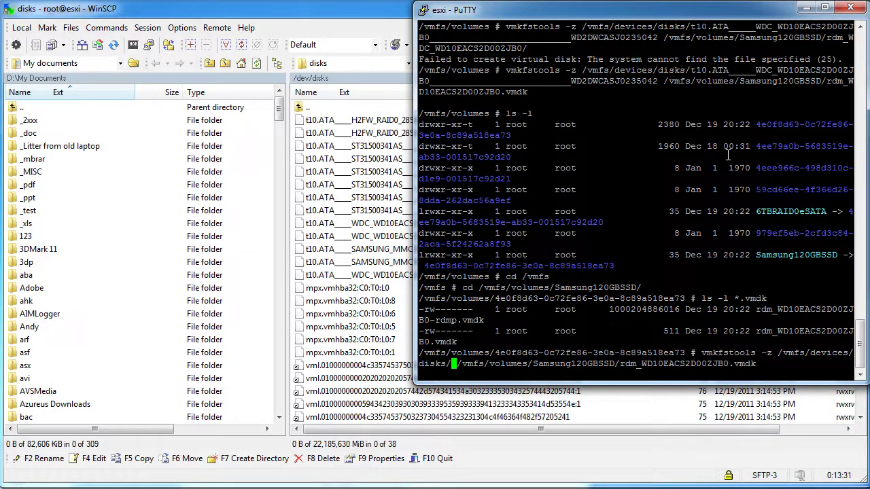
right_click(698, 119)
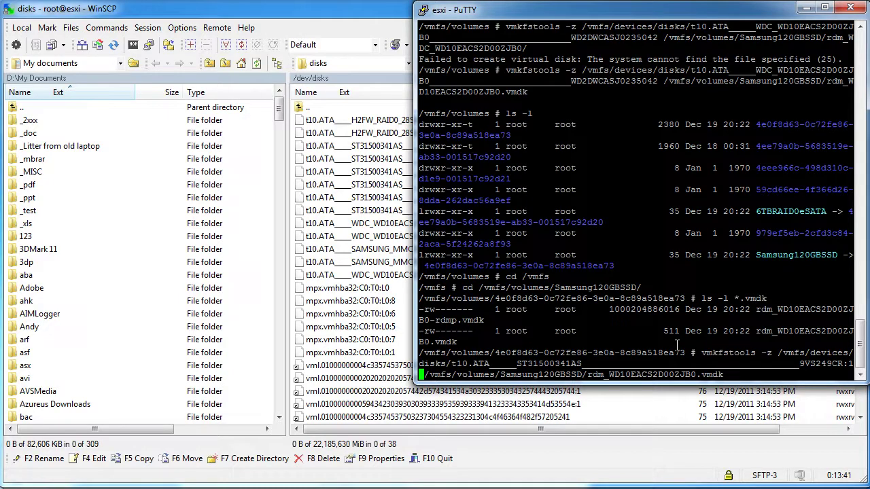
Step: Rename the output to rdm_9VS249CR.vmdk and run it, failing with 'Operation not permitted'
key("Right")
key("Right")
key("Right")
key("Right")
key("Right")
key("Right")
key("Right")
key("Right")
key("Right")
key("Right")
key("Right")
key("Right")
key("Left")
key("BackSpace")
type("ST")
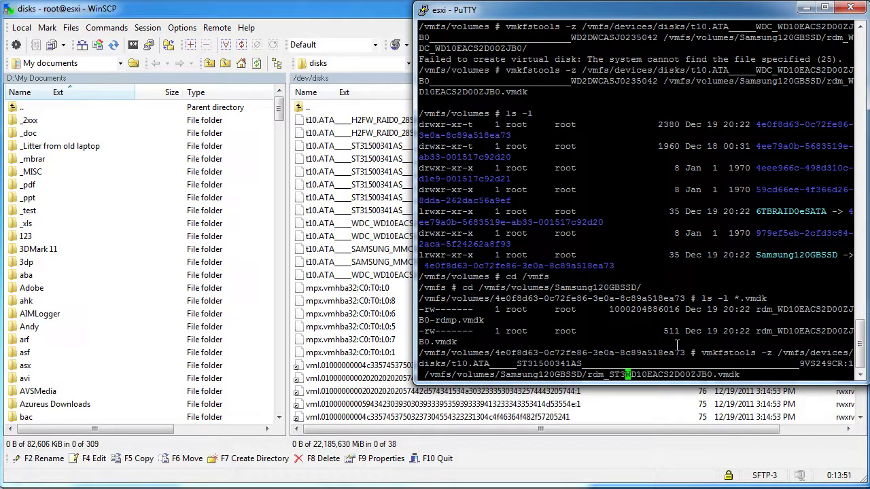
type("15")
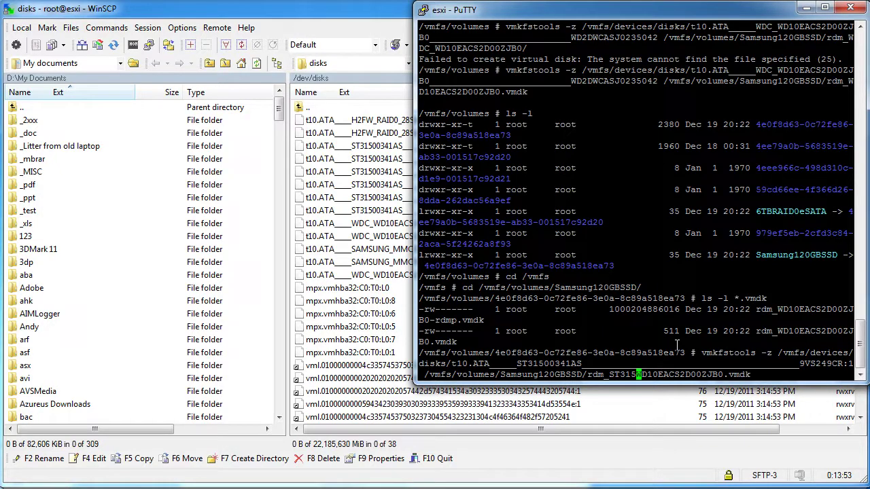
type("00341AS")
key("Delete")
key("Delete")
key("Delete")
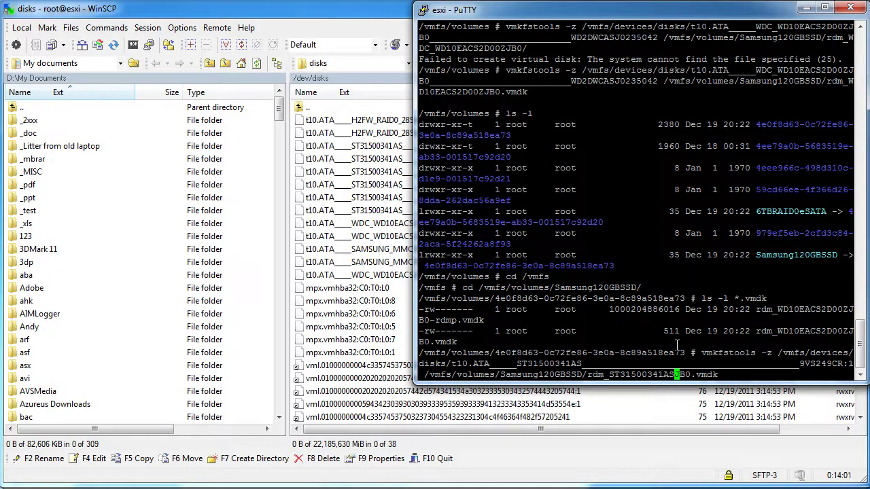
key("Delete")
key("Delete")
key("Delete")
key("BackSpace")
key("BackSpace")
key("BackSpace")
key("BackSpace")
key("BackSpace")
key("BackSpace")
key("BackSpace")
key("BackSpace")
key("BackSpace")
type("9VS24")
type("9CR")
key("Return")
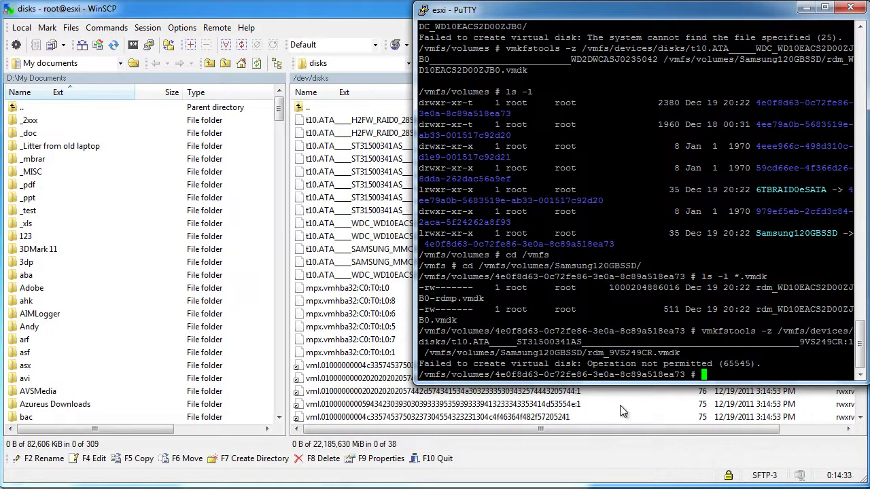
Step: Scroll the RDM guide back up to the Step 2–3 vmkfstools syntax
left_click(435, 482)
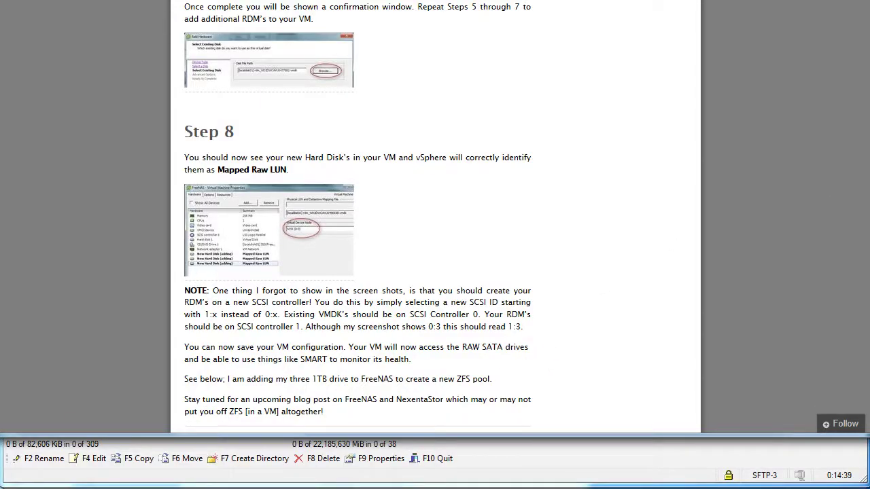
scroll(862, 99, "up", 5)
scroll(861, 99, "up", 5)
scroll(861, 99, "up", 5)
scroll(861, 99, "up", 4)
scroll(862, 99, "up", 1)
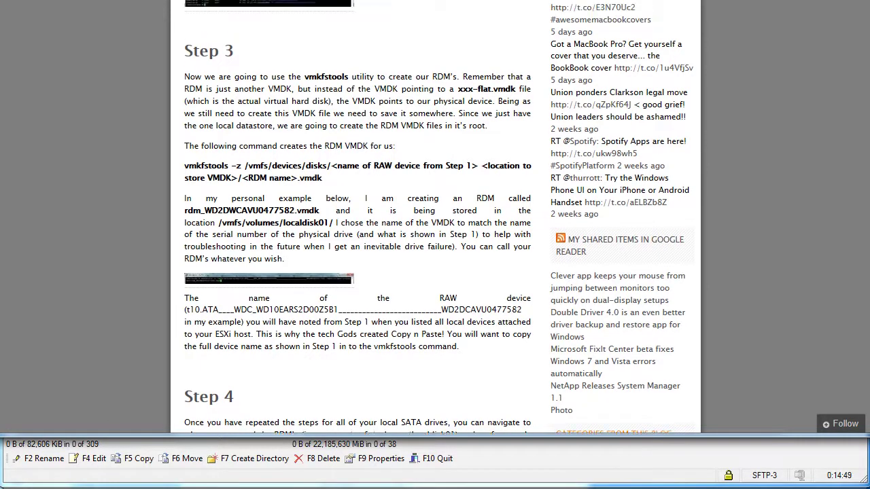
scroll(495, 85, "up", 4)
scroll(494, 85, "down", 1)
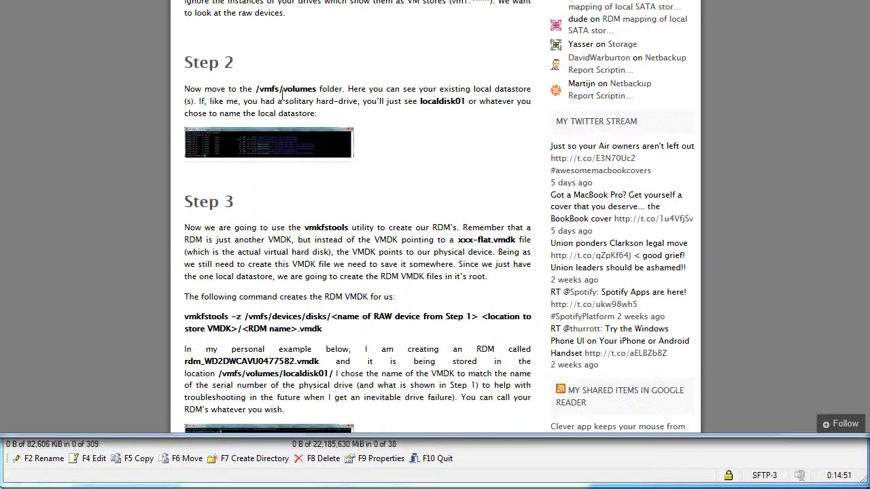
Step: Change to /vmfs/volumes and list its datastores with ls and ls -l
key("alt+Tab")
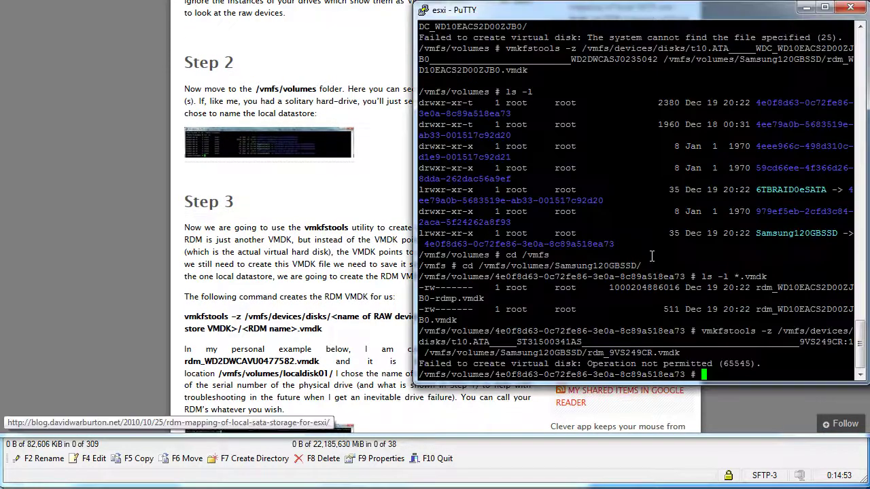
type("VF")
key("BackSpace")
key("BackSpace")
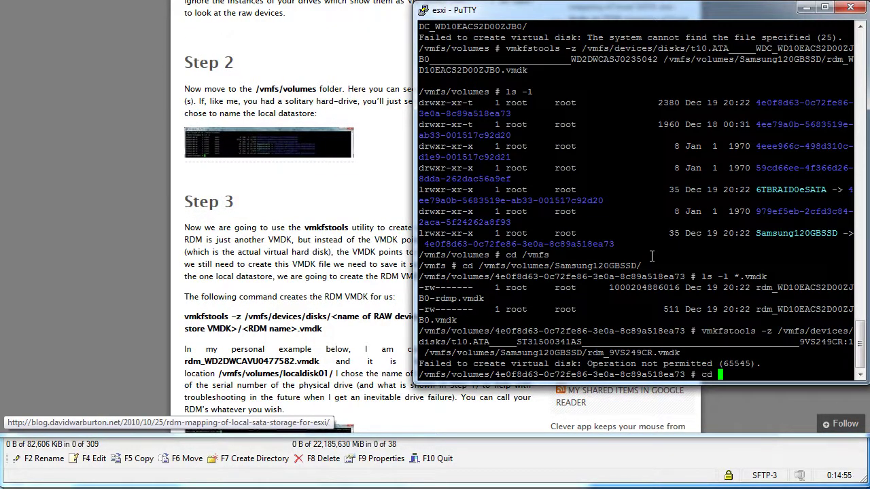
type("cd /vmfs/f")
key("BackSpace")
type("volumes")
key("Return")
type("ls")
key("Return")
type("ls -l")
key("Return")
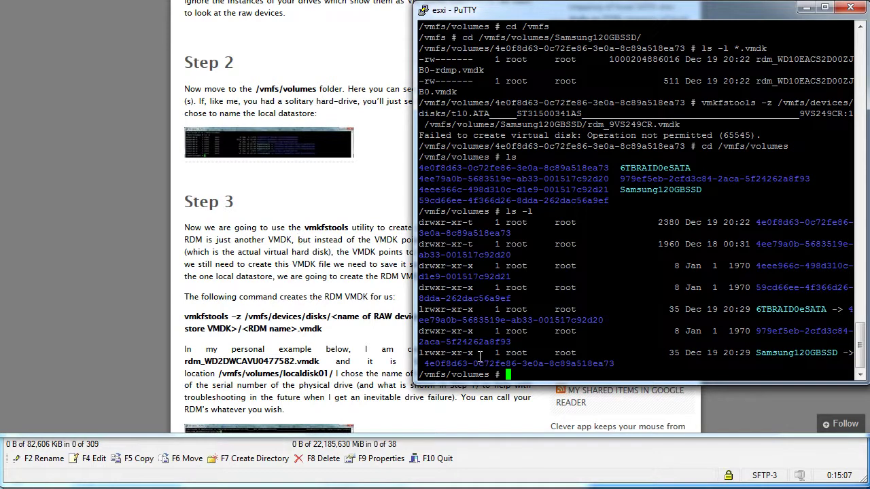
type("cd /vmfs/volumes")
Step: Recall the 9VS249CR vmkfstools command and bring up the example-command session
key("Up")
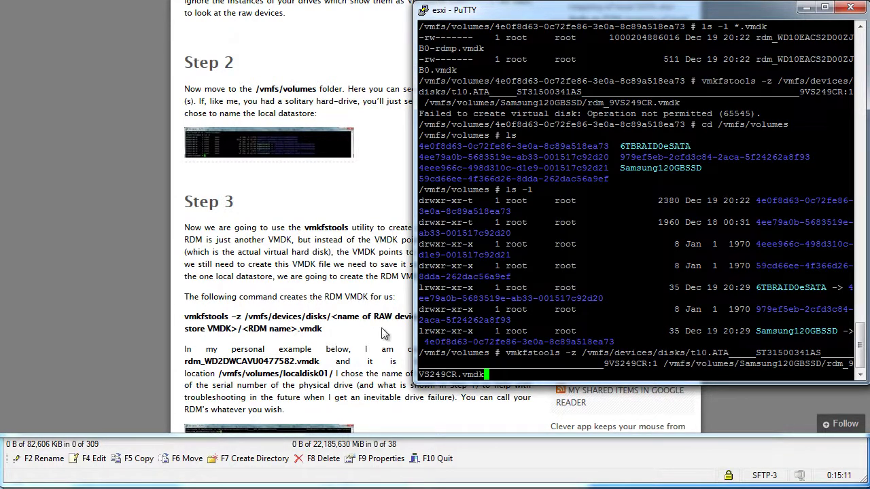
left_click(320, 428)
left_click(309, 431)
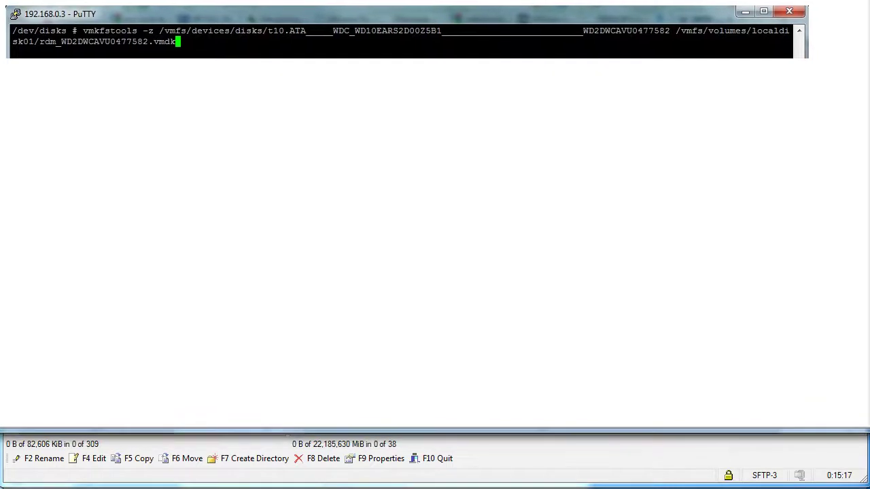
Step: Move and shorten the esxi PuTTY window beneath the example session to compare commands
key("alt+Tab")
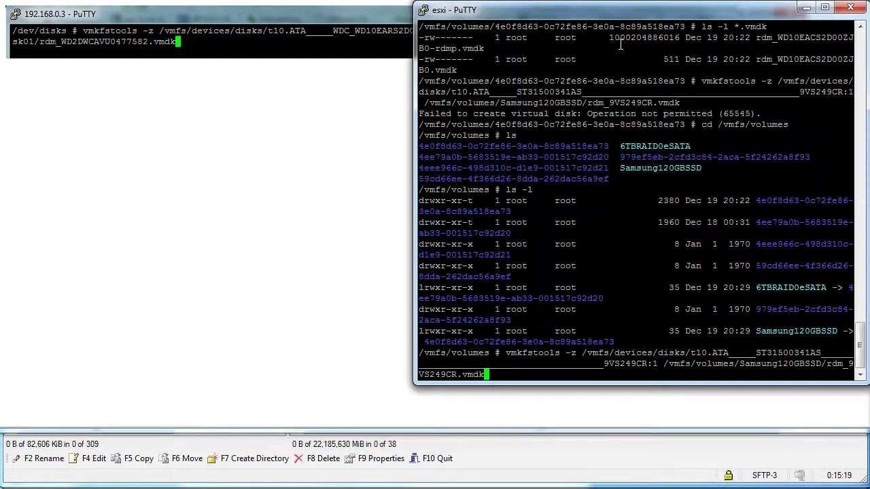
left_click_drag(617, 15, 587, 57)
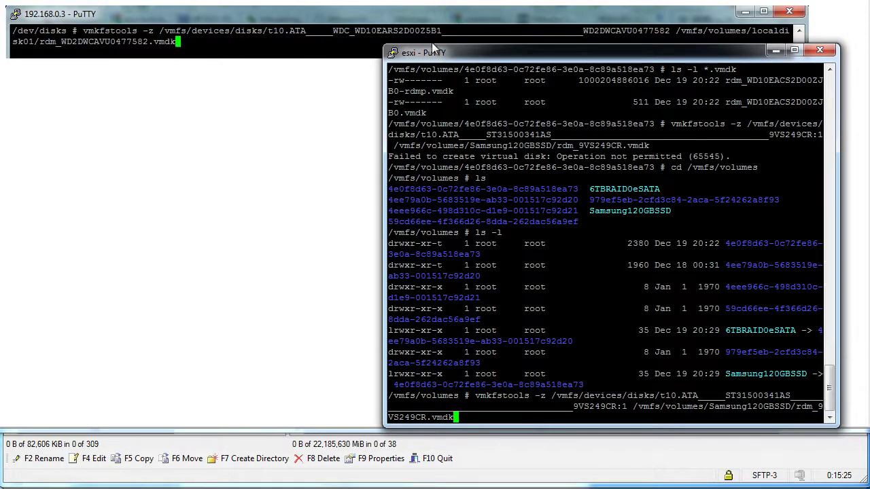
left_click_drag(515, 43, 520, 63)
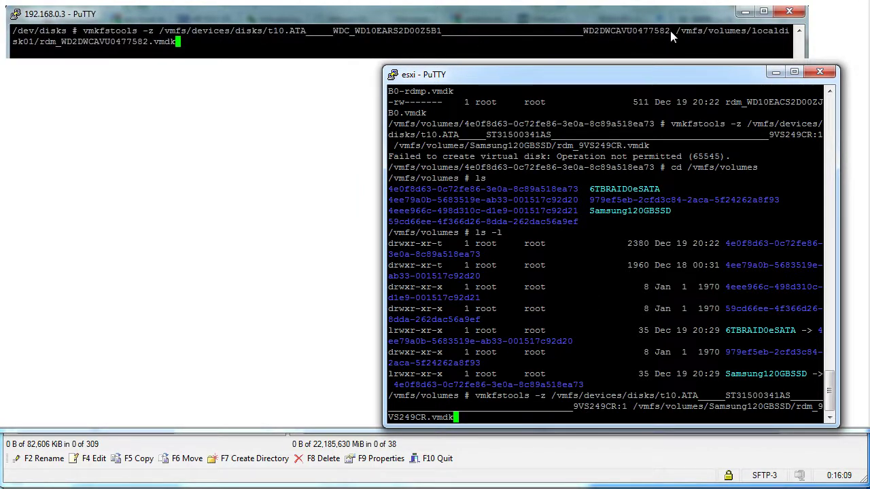
key("alt+Tab")
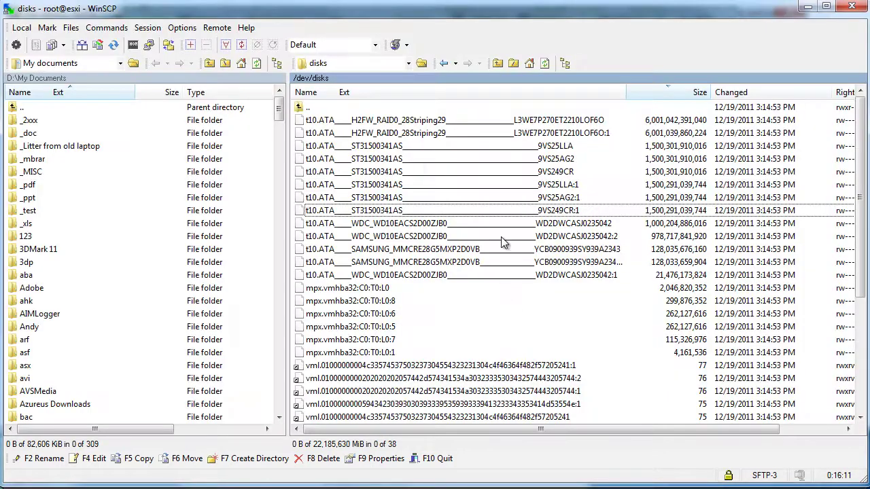
Step: Inspect the WDC drive entry in /dev/disks, then minimize WinSCP
left_click(620, 224)
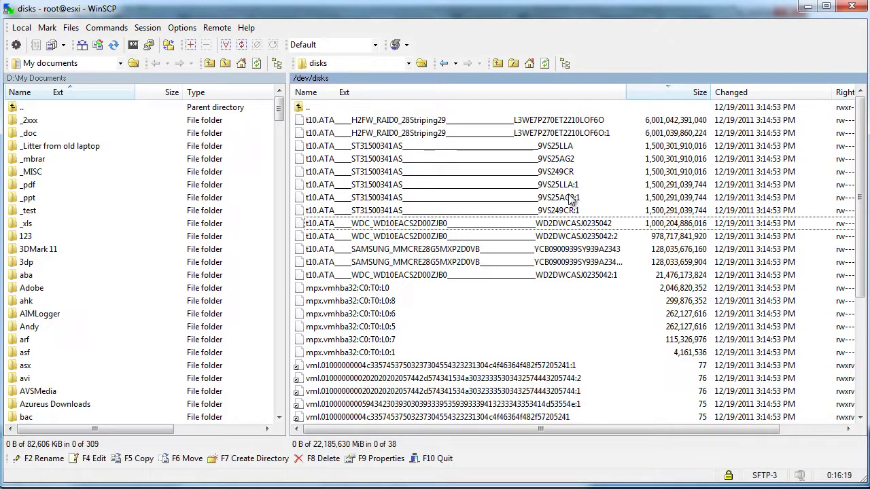
left_click(806, 7)
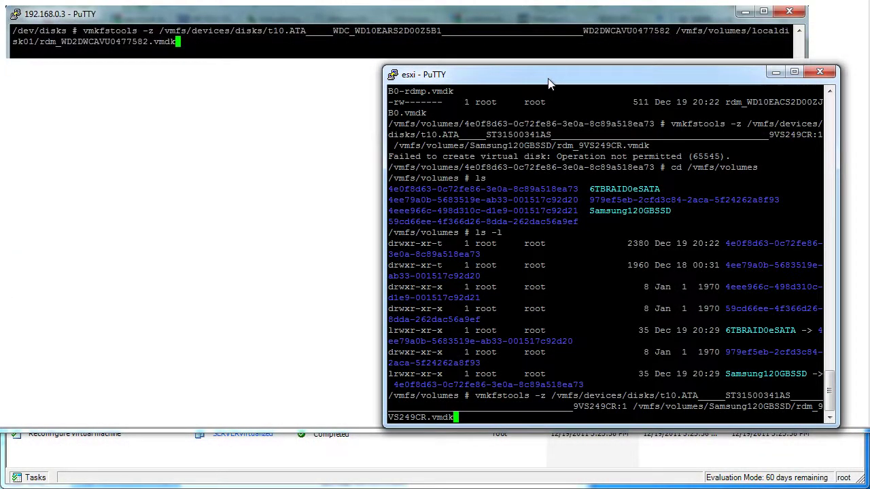
Step: Strip the ':1' suffix from the 9VS249CR vmkfstools command and run it successfully
key("Left")
key("Left")
key("Left")
key("Left")
key("Left")
key("Left")
key("BackSpace")
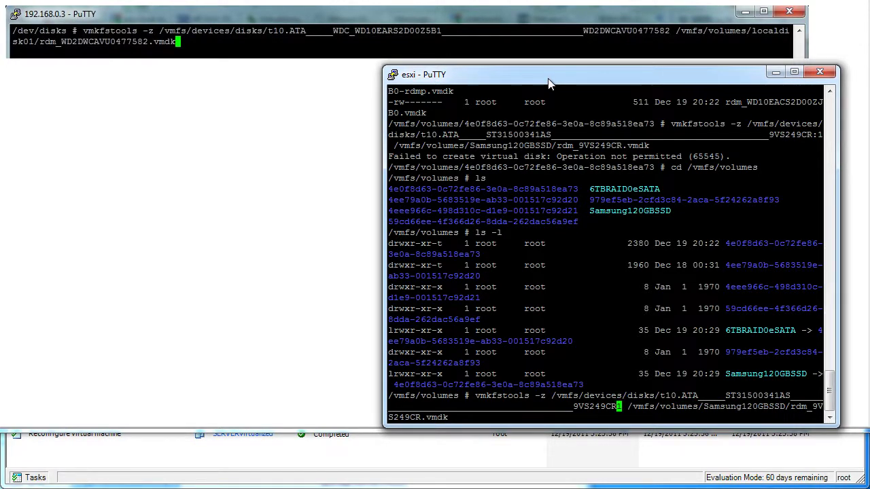
key("BackSpace")
key("Right")
key("Right")
key("Right")
key("Right")
key("Right")
key("Right")
key("Right")
key("Right")
key("Right")
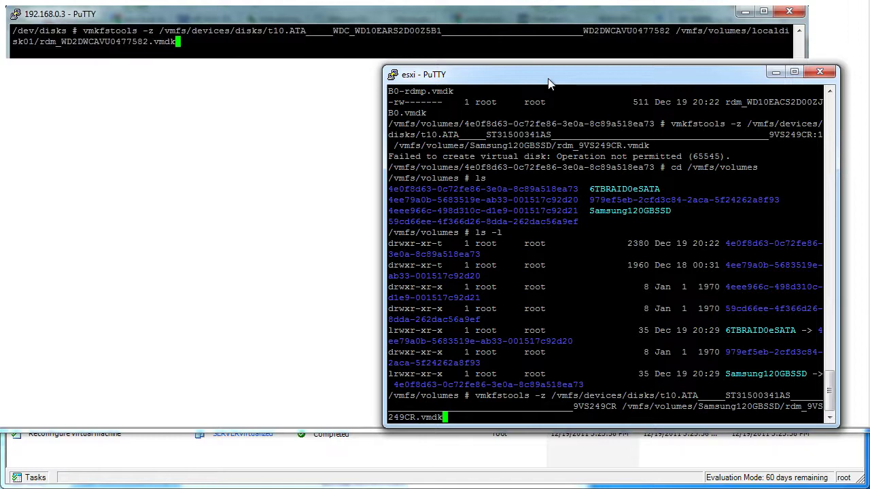
key("Return")
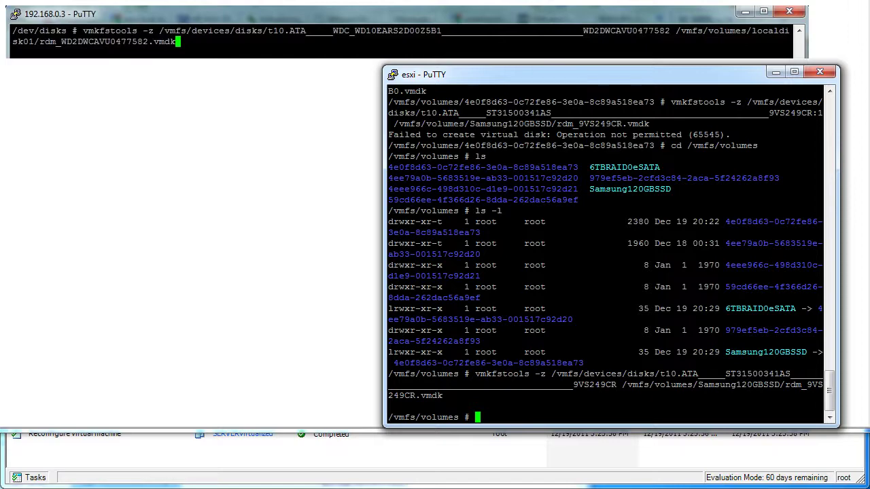
key("alt+Tab")
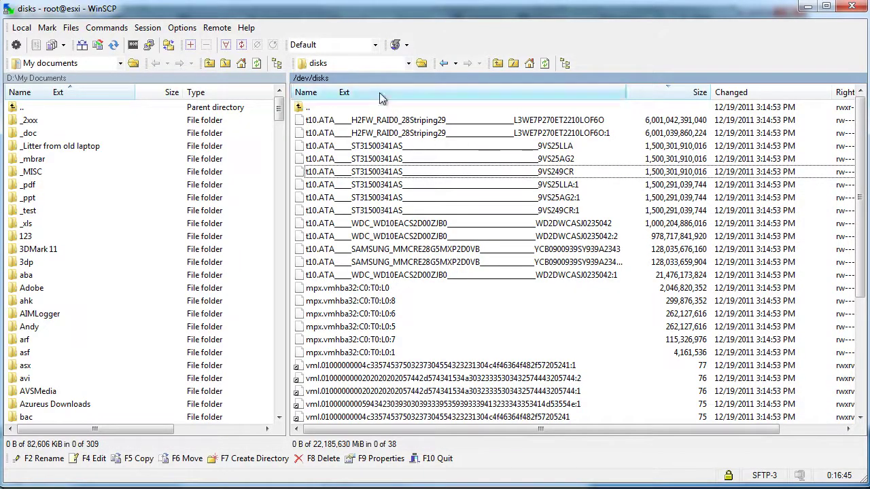
Step: Browse WinSCP from /dev up to /vmfs/volumes and into the 4e0f8d63 datastore folder
left_click(257, 63)
double_click(307, 107)
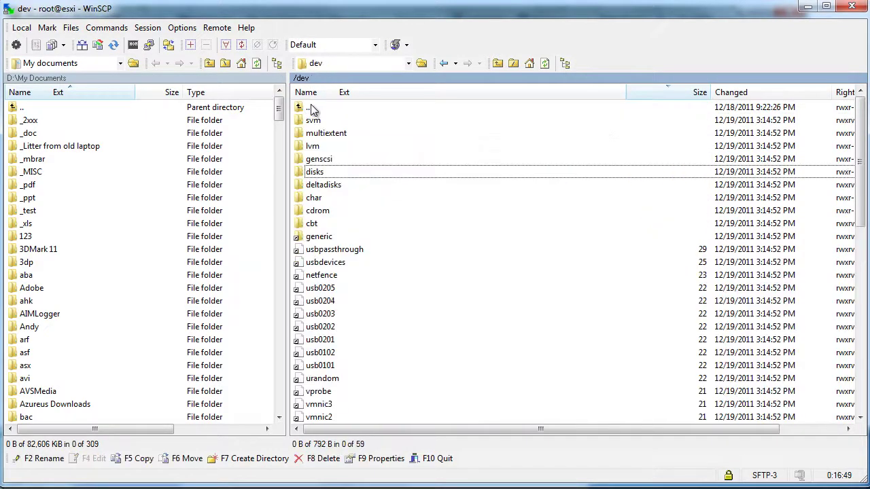
double_click(310, 107)
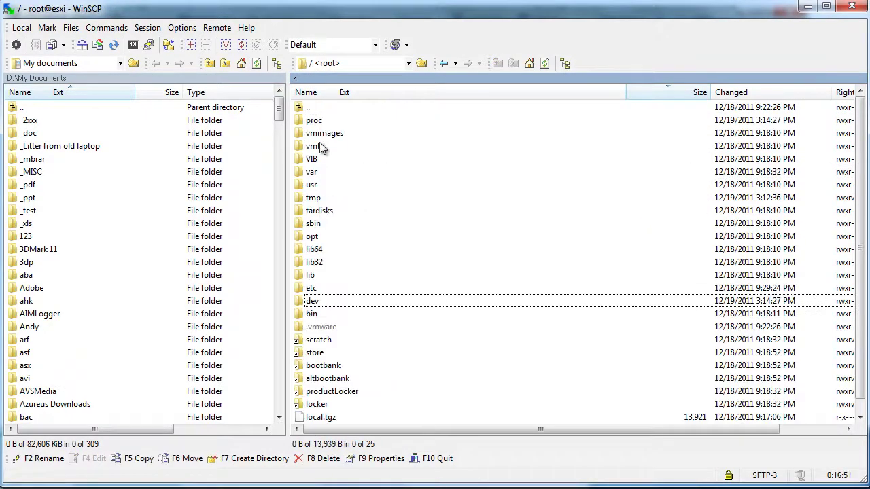
double_click(314, 146)
double_click(318, 120)
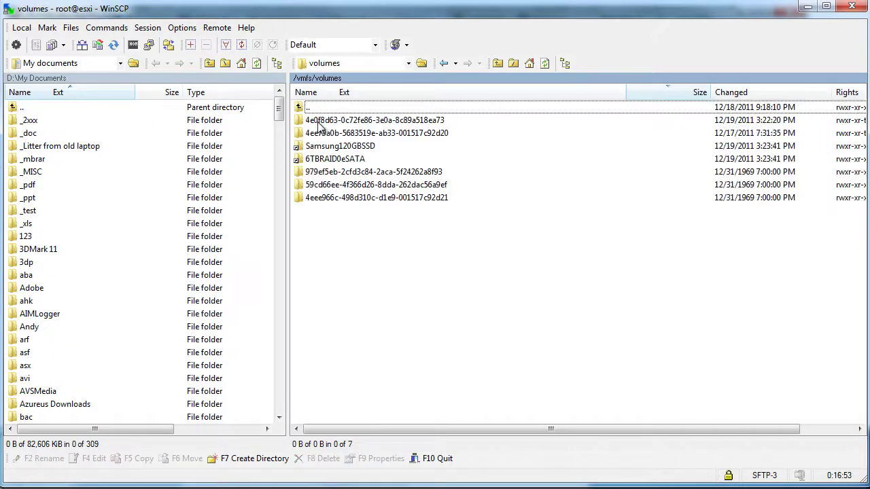
left_click(783, 92)
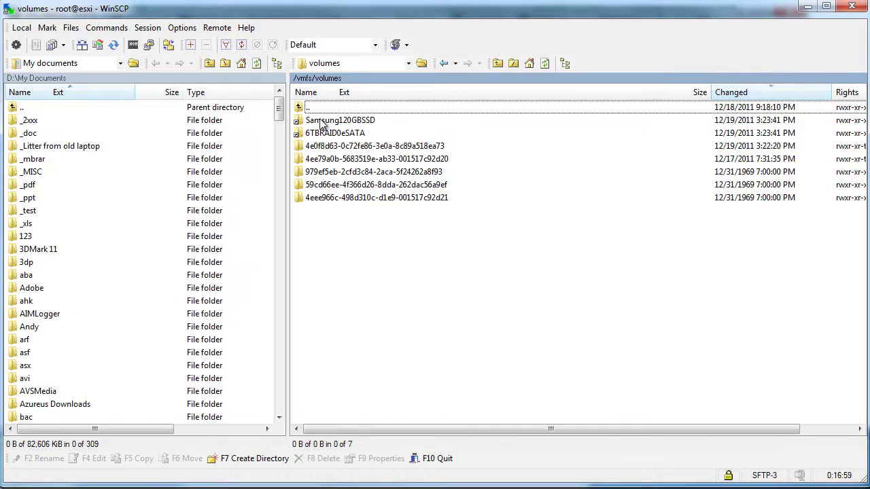
double_click(326, 146)
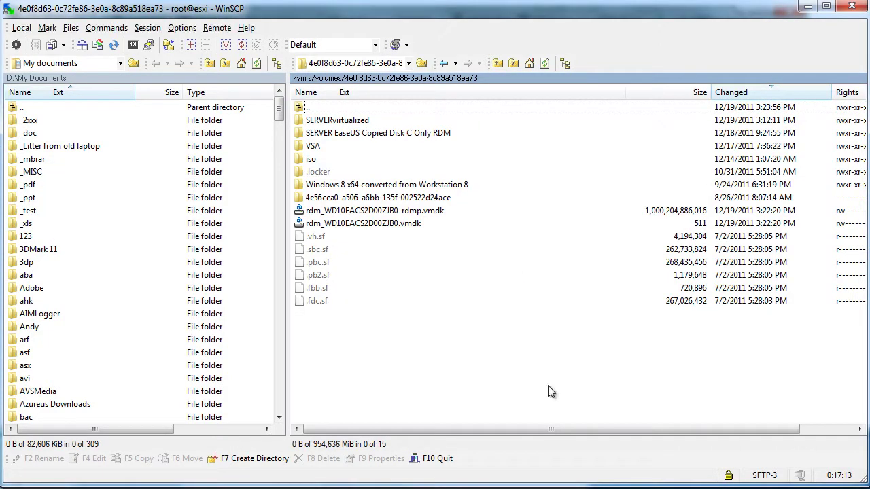
left_click(806, 9)
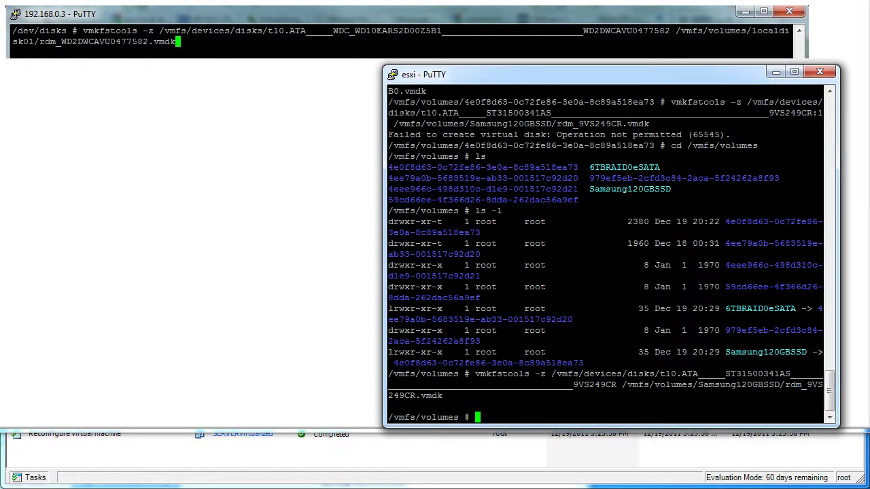
Step: Re-enter the first datastore folder, cancel the accidental .fdc.sf copy, and minimize WinSCP
key("alt+Tab")
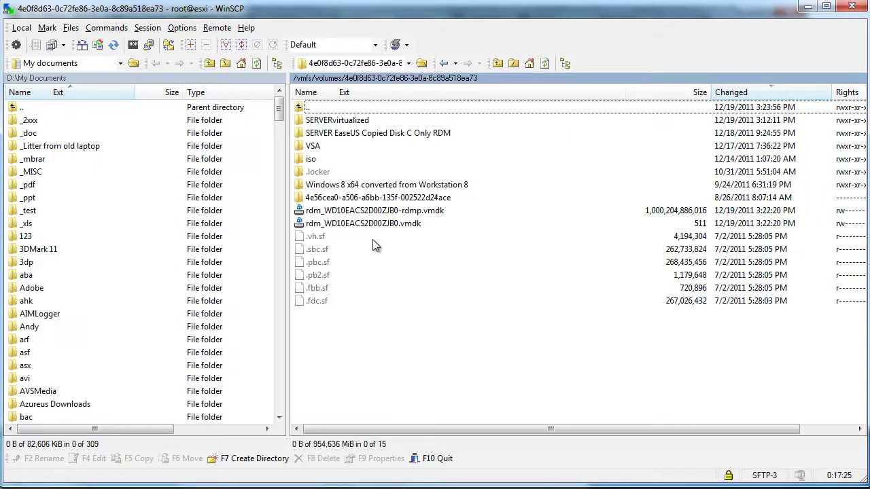
left_click(380, 249)
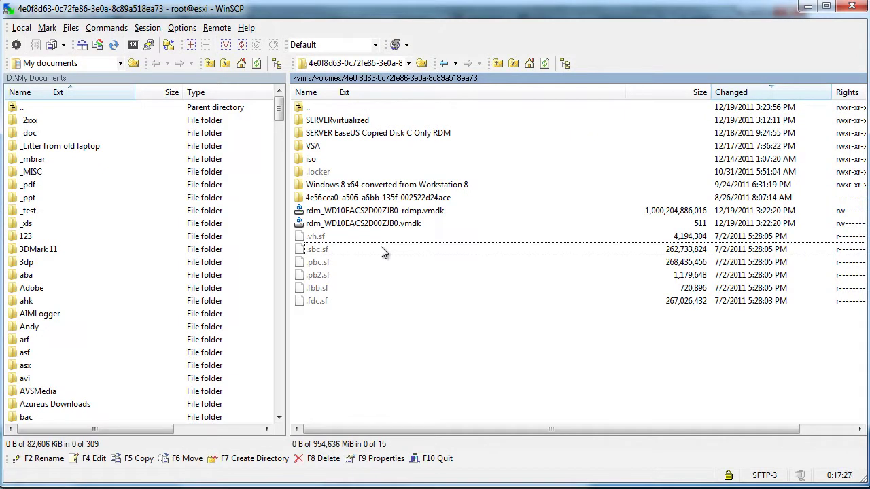
left_click(257, 64)
key("Up")
key("Up")
double_click(306, 108)
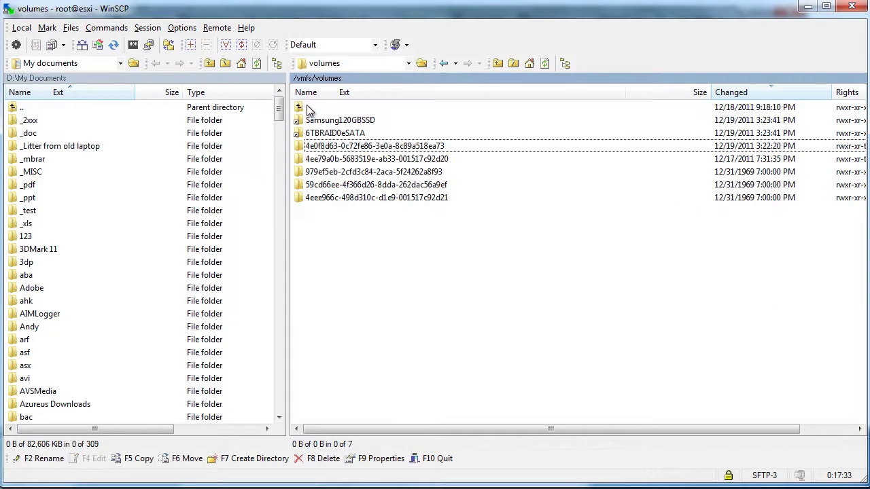
double_click(335, 145)
left_click(437, 304)
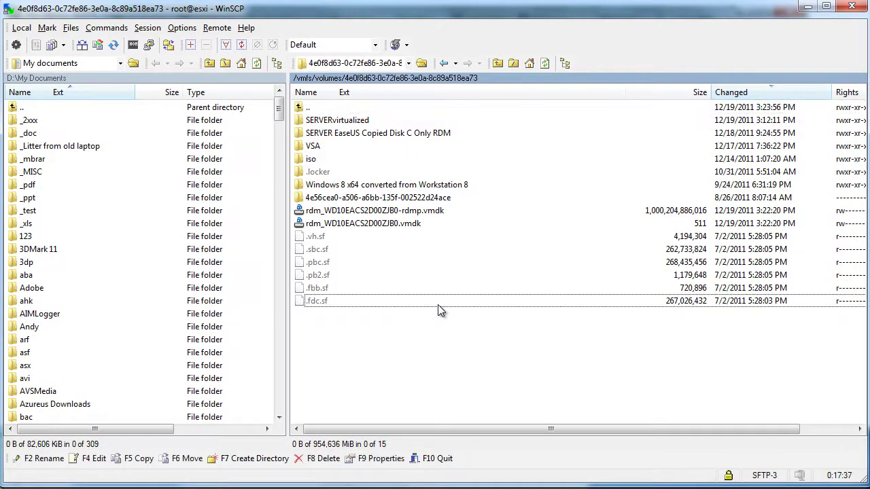
key("F5")
left_click(520, 303)
left_click(257, 63)
left_click(808, 8)
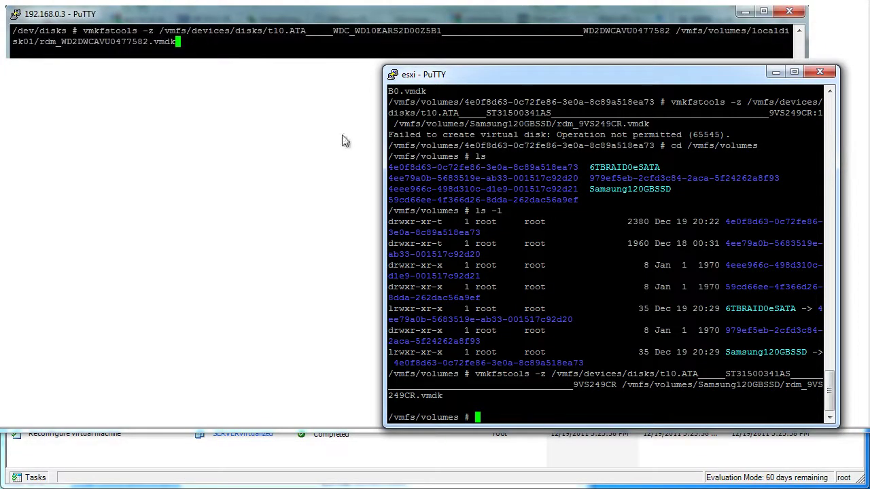
Step: Bring up the RDM mapping blog and open its Step 4 ls -l *.vmdk screenshot
key("alt+Tab")
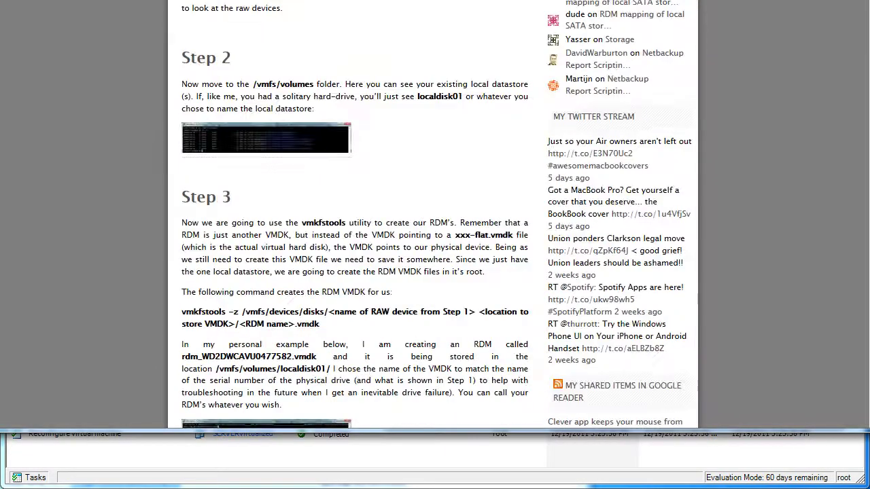
key("alt+Tab")
scroll(272, 238, "down", 3)
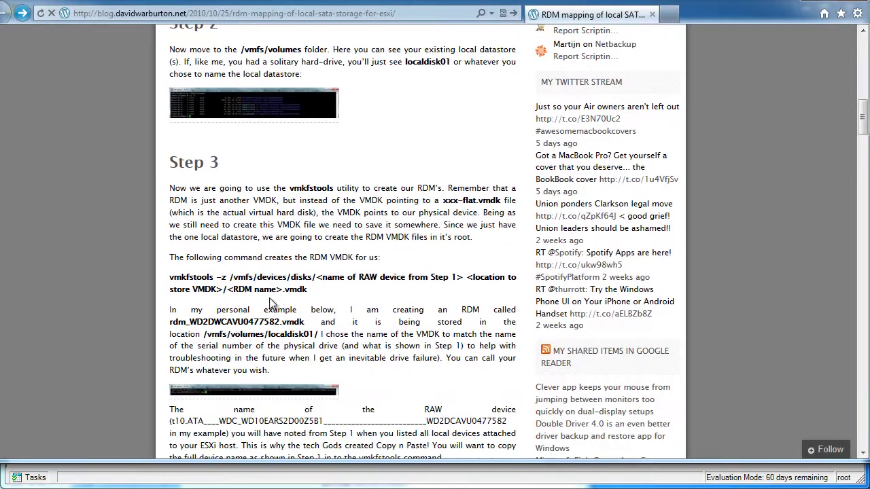
scroll(222, 288, "down", 2)
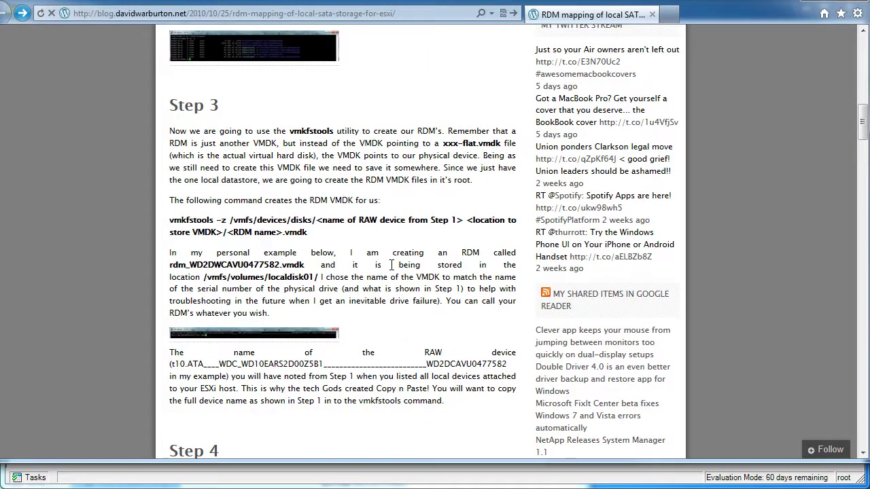
scroll(381, 265, "down", 1)
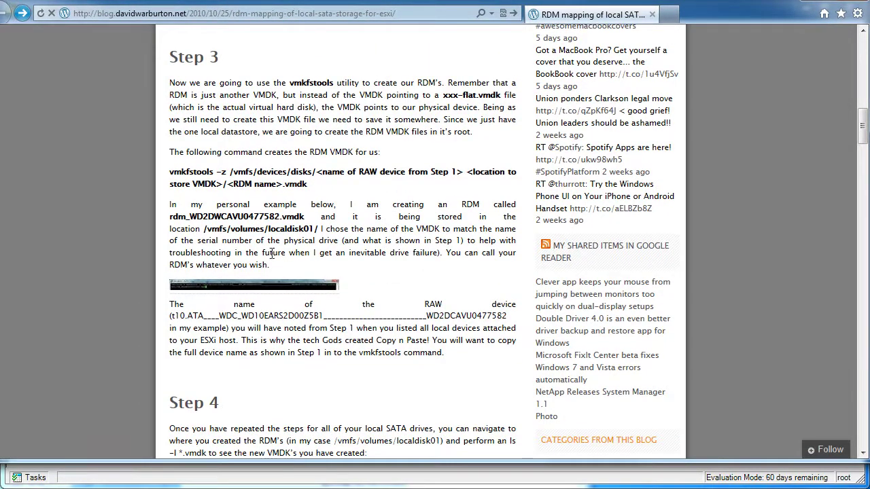
scroll(340, 272, "down", 2)
scroll(411, 318, "down", 2)
scroll(410, 318, "down", 2)
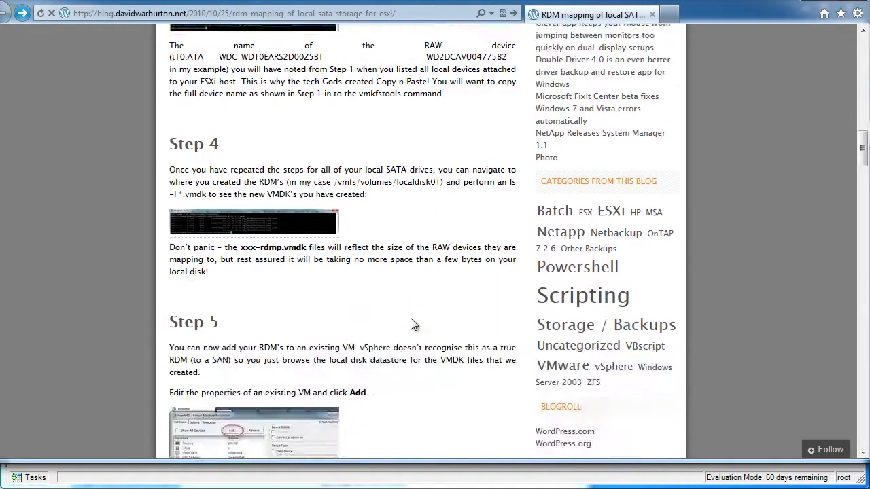
scroll(410, 318, "down", 1)
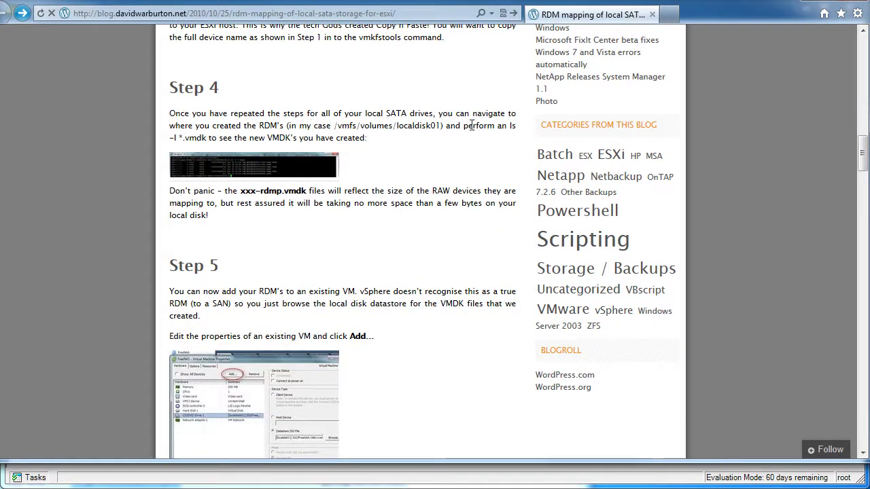
left_click(235, 163)
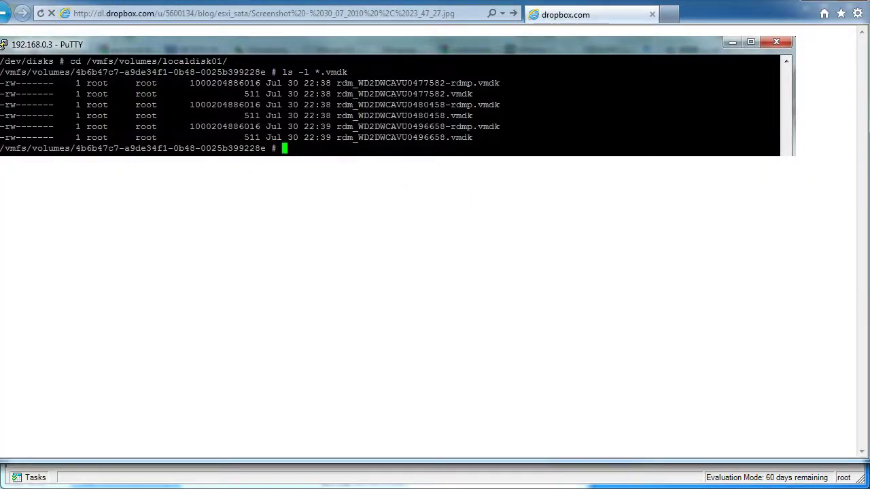
Step: Enter Samsung120GBSSD and list its VMDK files, showing both rdm_9VS249CR files
key("alt+Tab")
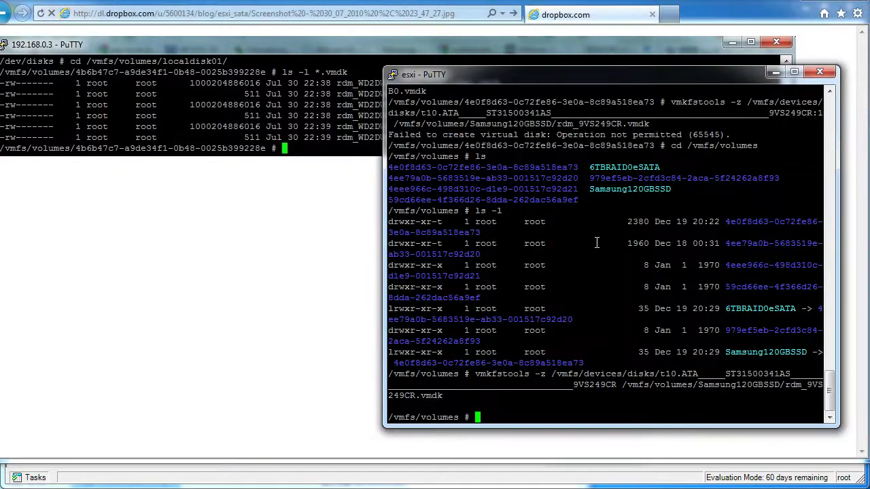
type("cd Sam")
key("Tab")
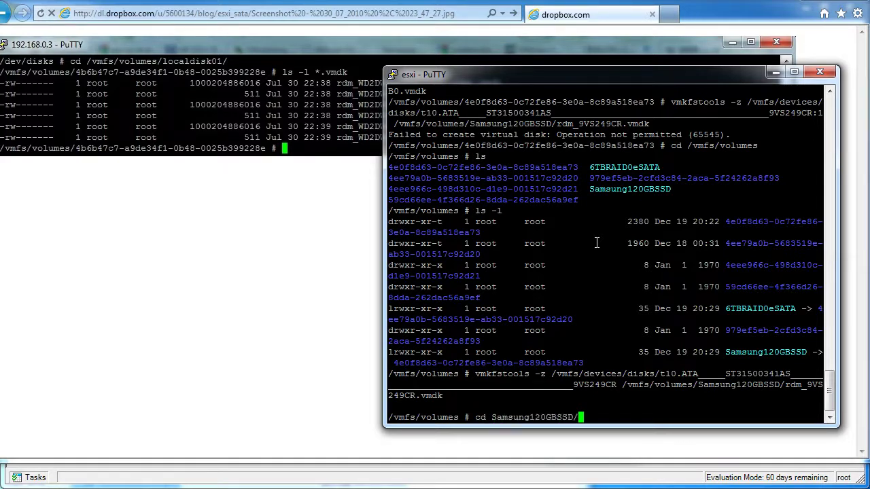
key("Return")
type("ls -l *.vmd")
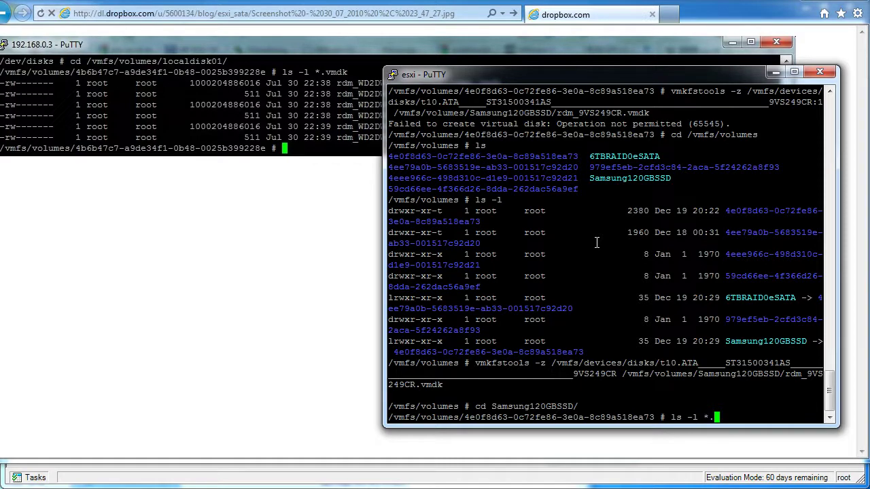
type("k")
key("Return")
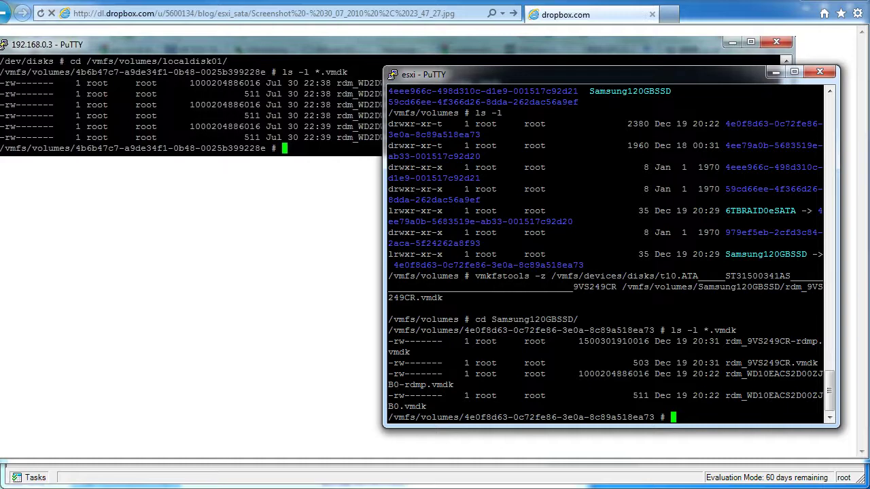
key("alt+Tab")
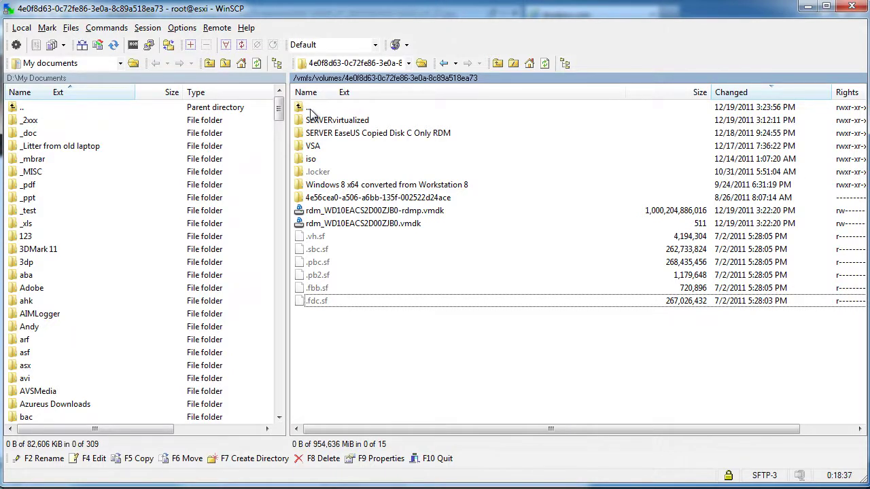
Step: Navigate WinSCP's remote panel to /dev/disks and sort the devices by size
double_click(309, 108)
double_click(309, 108)
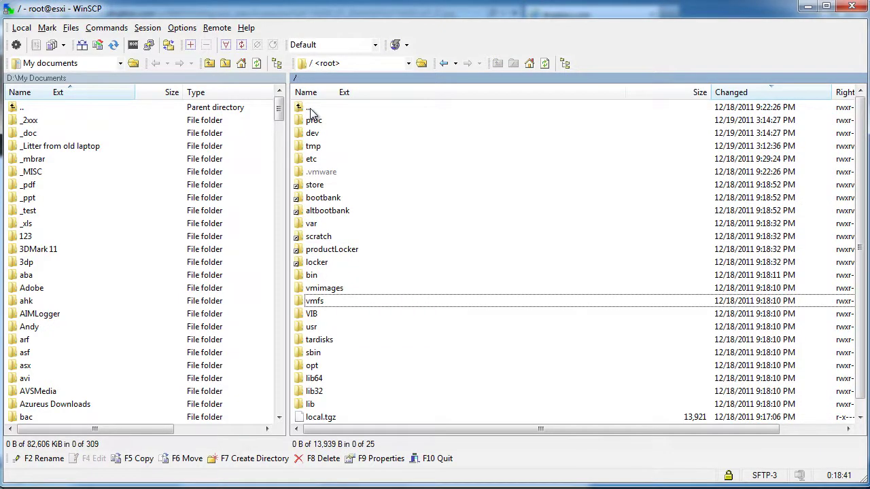
double_click(312, 133)
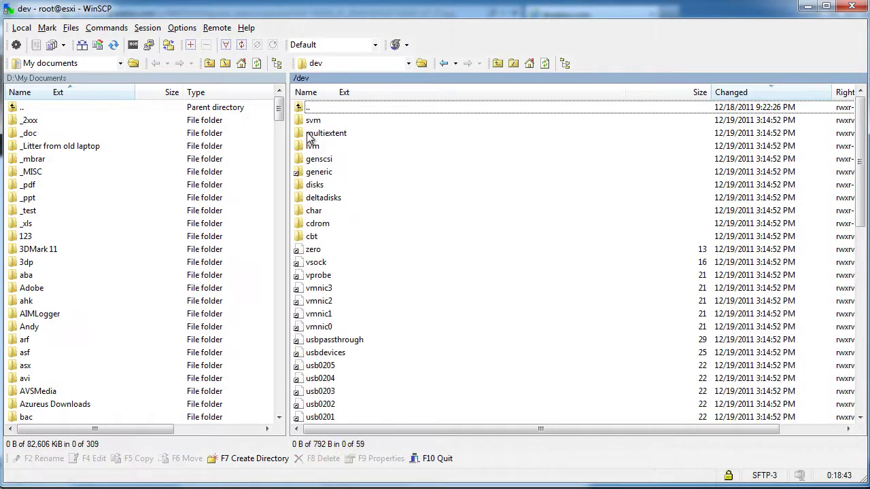
double_click(314, 184)
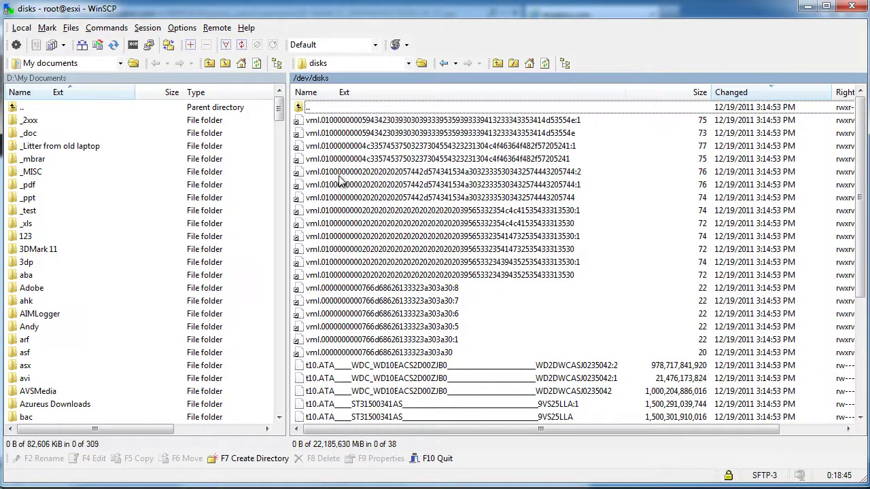
left_click(680, 95)
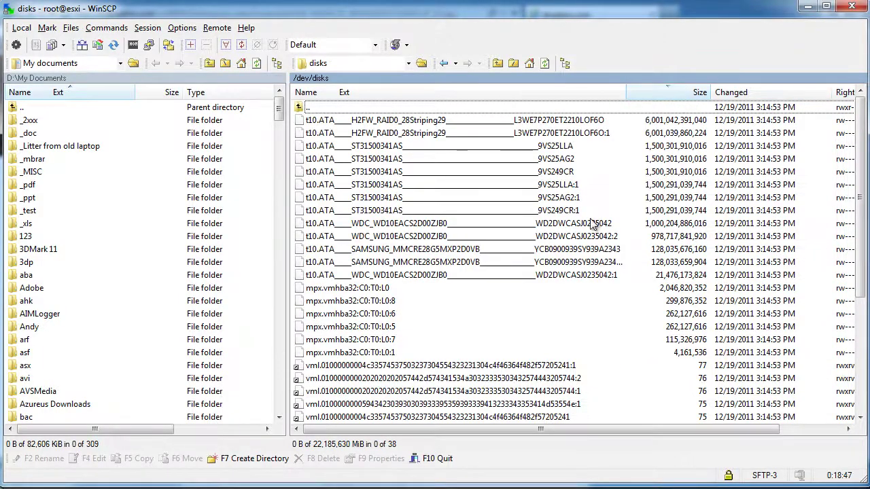
Step: Copy the 9VS25LLA drive's full device name from its name field without renaming it
left_click(559, 211)
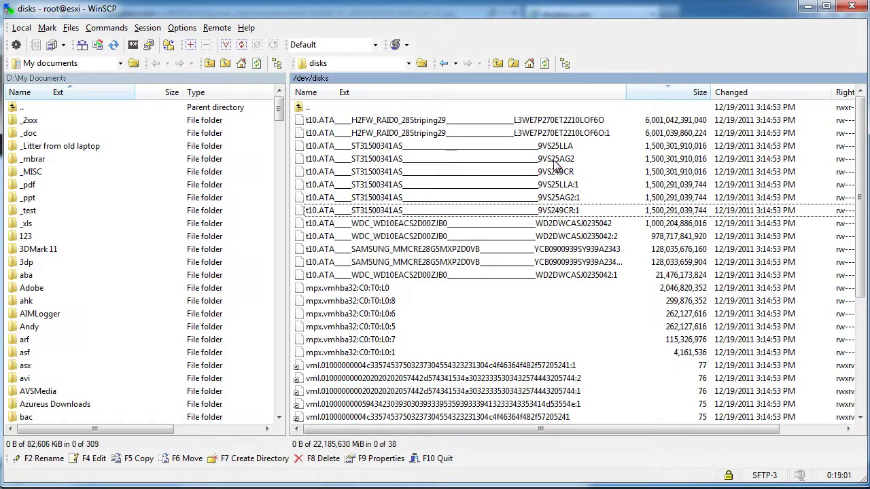
left_click(549, 146)
left_click(549, 147)
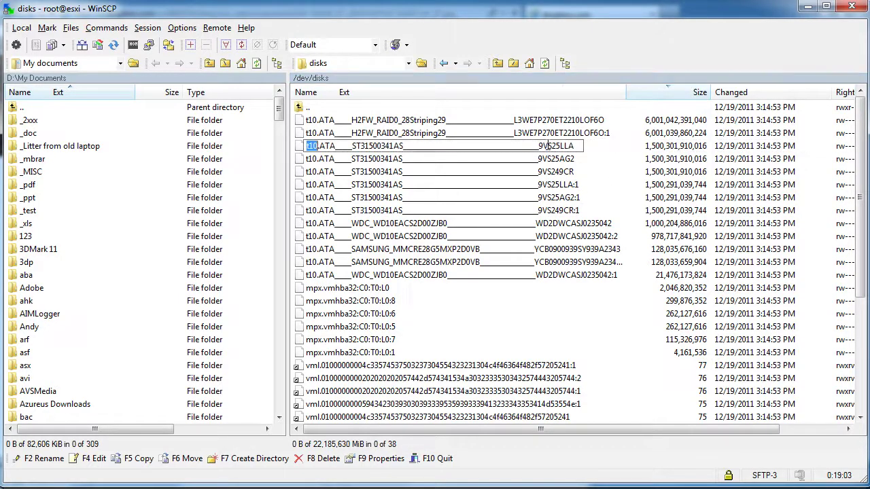
left_click_drag(578, 146, 281, 134)
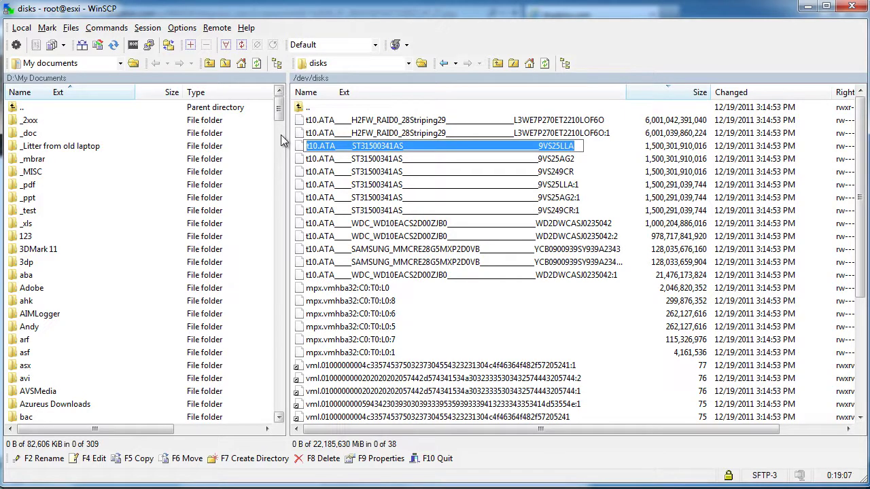
key("Escape")
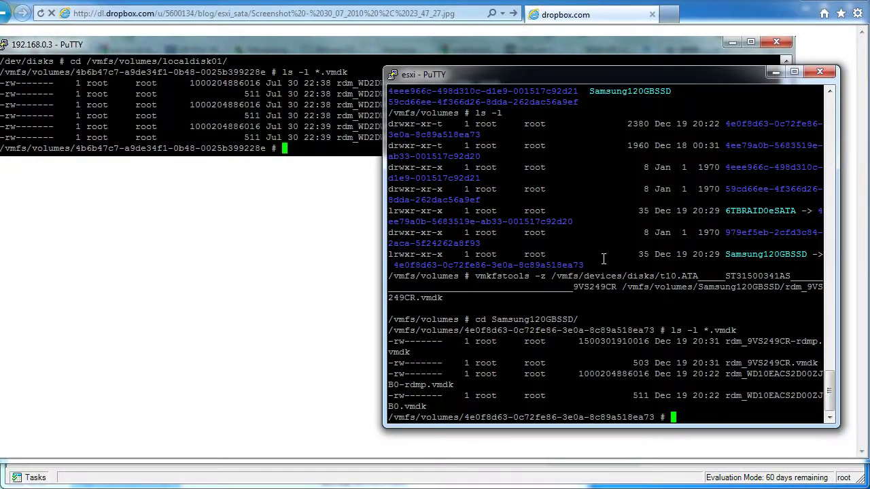
Step: Recall the vmkfstools -z command and remove the old serial from its output file name
key("Up")
key("Up")
key("Up")
key("Left")
key("Left")
key("Left")
key("Left")
key("Left")
key("Left")
key("Left")
key("Left")
key("Right")
key("Right")
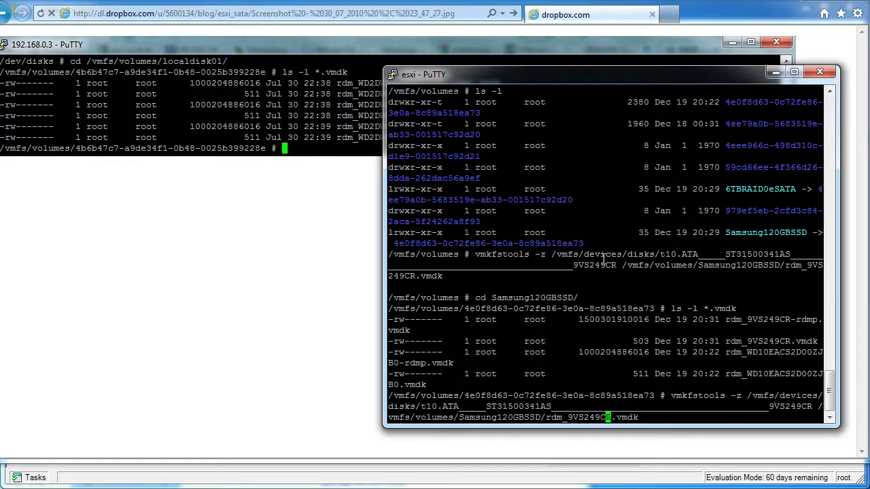
key("Delete")
key("Delete")
key("Delete")
key("BackSpace")
key("BackSpace")
key("BackSpace")
key("BackSpace")
type("9vs")
key("BackSpace")
key("BackSpace")
type("VS")
type("25LLA")
Step: Replace the device path with the copied 9VS25LLA name and run the mapping command
key("Left")
key("Left")
key("Left")
key("ctrl+Left")
key("ctrl+Left")
key("ctrl+Left")
key("ctrl+Left")
key("ctrl+Left")
key("Left")
key("Right")
key("Right")
key("Right")
key("Right")
key("Right")
key("Right")
key("Right")
key("BackSpace")
key("BackSpace")
key("BackSpace")
key("BackSpace")
key("BackSpace")
key("BackSpace")
key("BackSpace")
key("BackSpace")
key("BackSpace")
key("BackSpace")
key("BackSpace")
key("BackSpace")
key("BackSpace")
key("BackSpace")
key("BackSpace")
key("BackSpace")
key("BackSpace")
key("BackSpace")
key("BackSpace")
key("BackSpace")
key("BackSpace")
key("BackSpace")
key("BackSpace")
key("BackSpace")
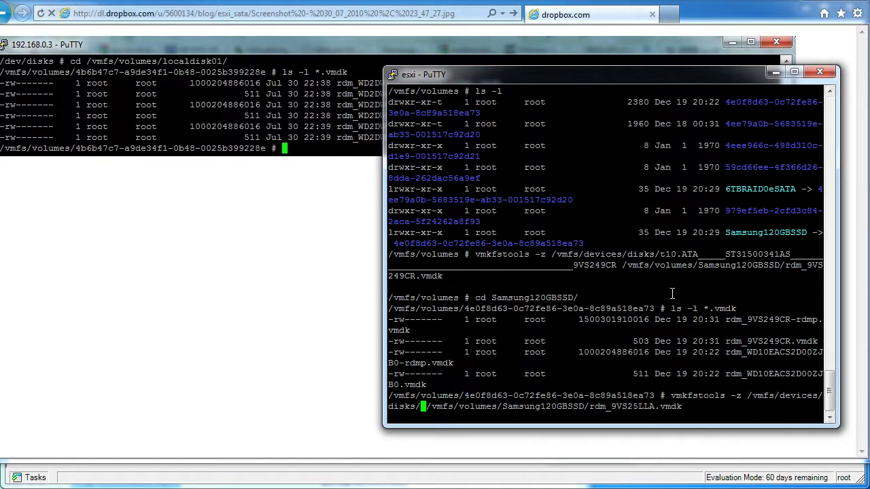
right_click(671, 293)
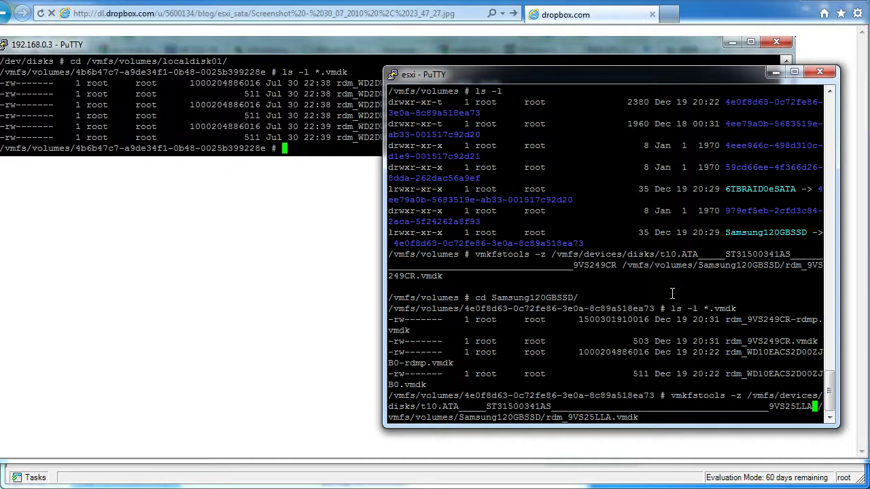
key("Right")
key("Right")
key("Right")
key("Right")
key("Right")
key("Right")
key("Right")
key("Right")
key("Right")
key("Right")
key("Right")
key("Right")
key("Right")
key("Right")
key("Right")
key("Right")
key("Right")
key("Right")
key("Right")
key("Right")
key("Right")
key("Right")
key("Return")
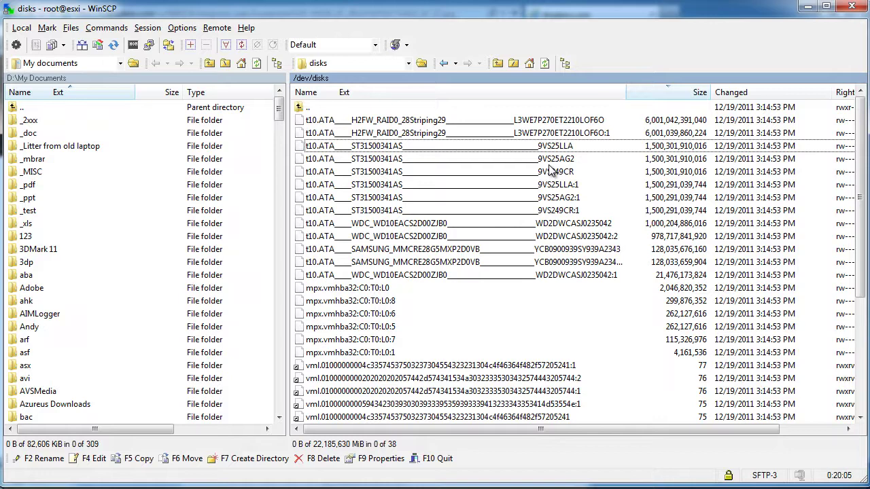
left_click(557, 159)
left_click(558, 159)
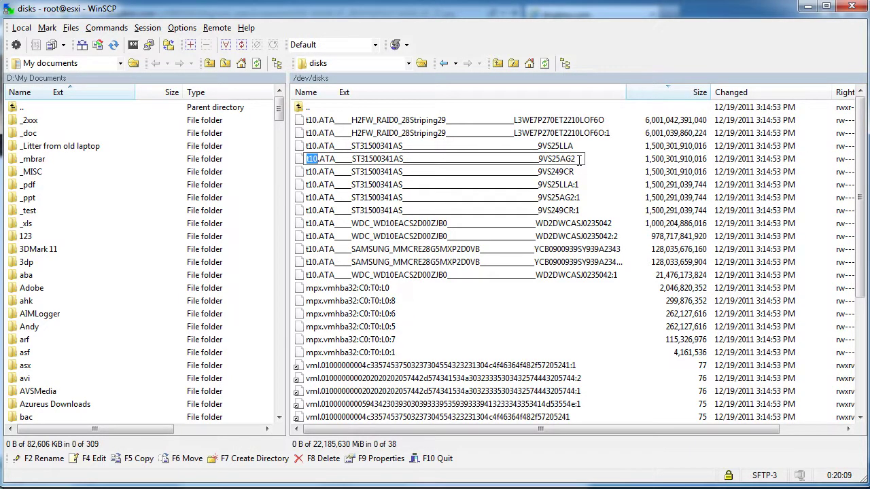
key("ctrl+a")
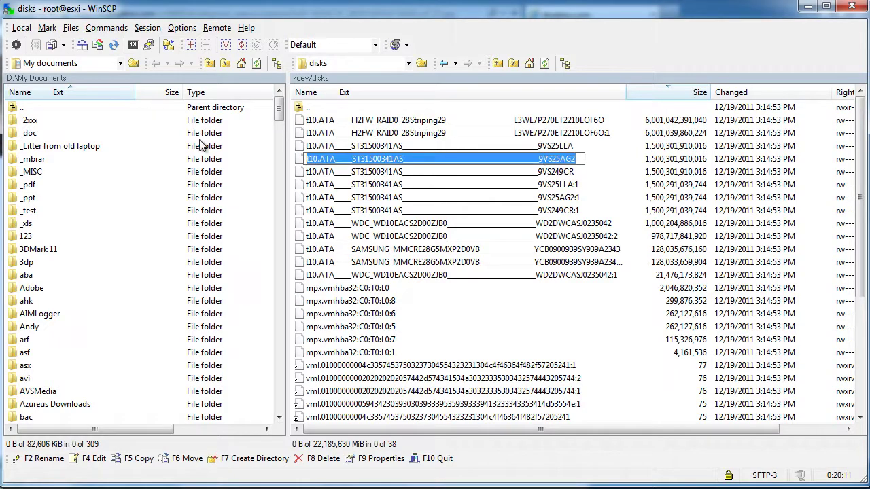
key("ctrl+c")
key("Escape")
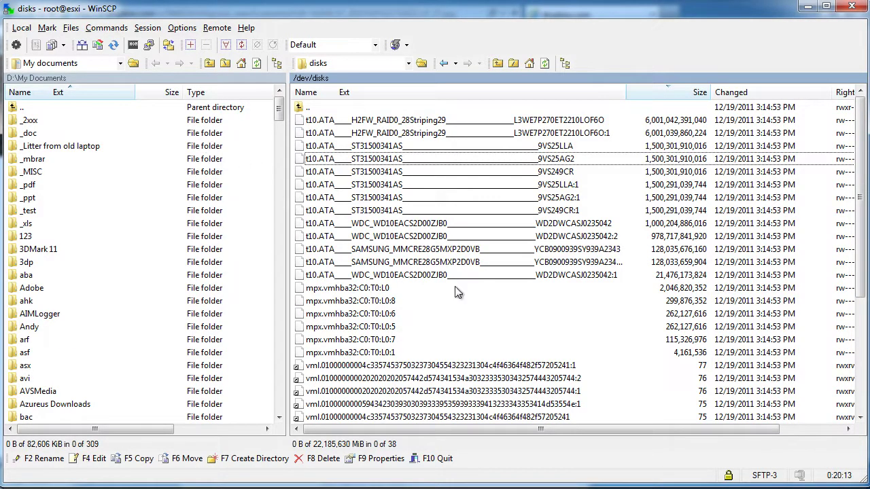
Step: Edit the recalled vmkfstools command to map the 9VS25AG2 disk to rdm_9VS25AG2.vmdk
key("alt+Tab")
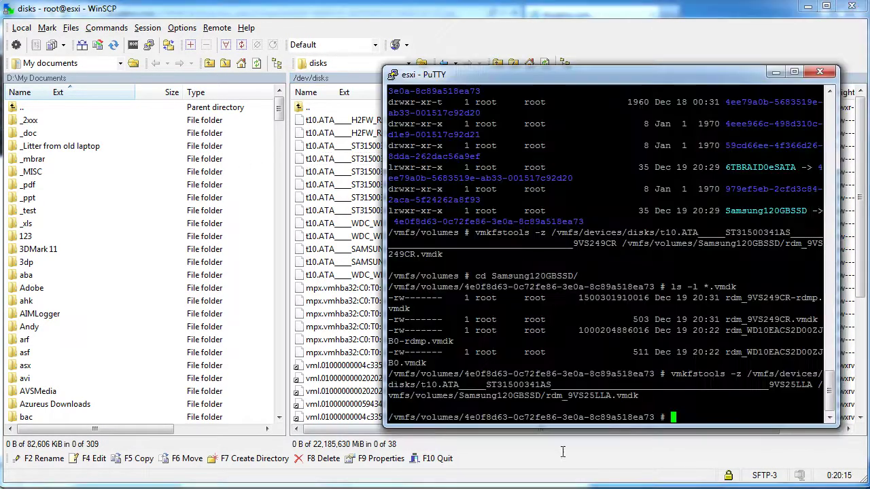
key("Up")
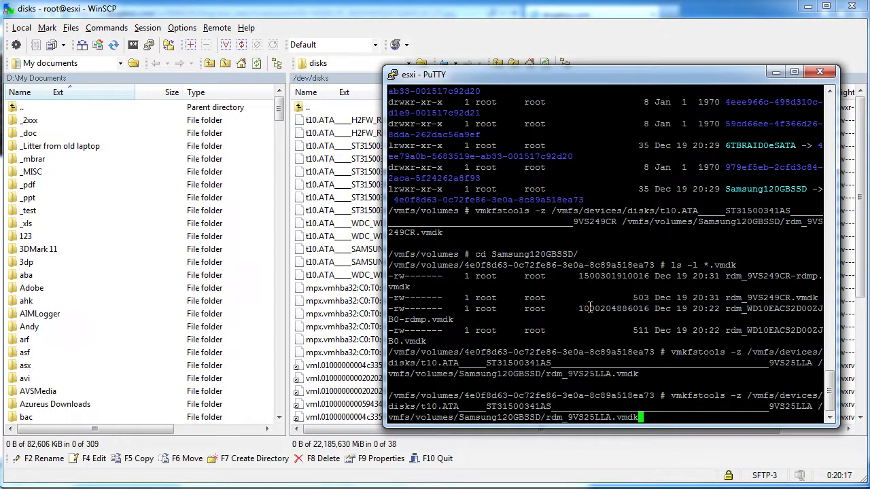
key("Left")
key("Left")
key("Left")
key("BackSpace")
key("BackSpace")
key("BackSpace")
key("BackSpace")
key("BackSpace")
key("BackSpace")
key("BackSpace")
key("BackSpace")
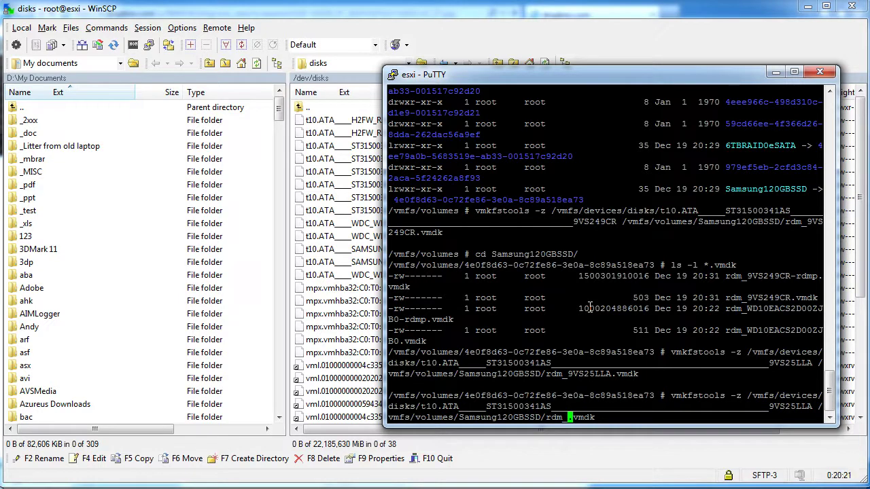
type("9VS")
key("BackSpace")
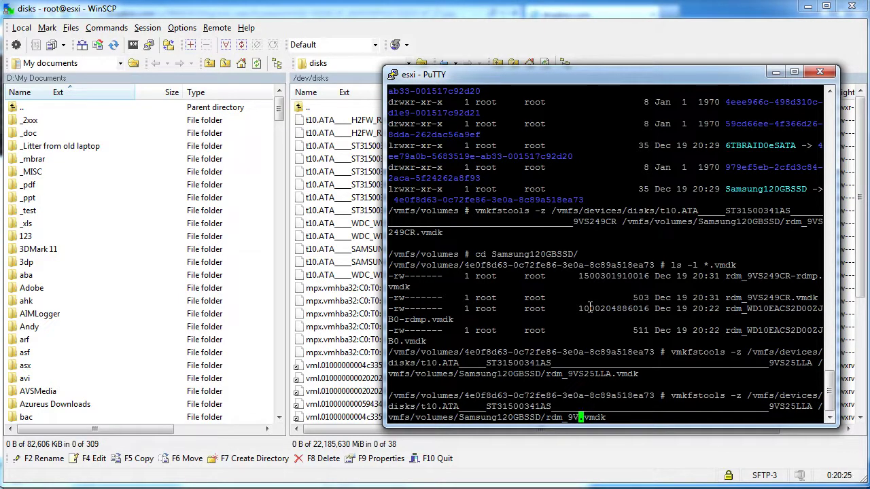
type("S25AG2")
key("ctrl+Left")
key("ctrl+Left")
key("ctrl+Left")
key("ctrl+Left")
key("ctrl+Left")
key("ctrl+Left")
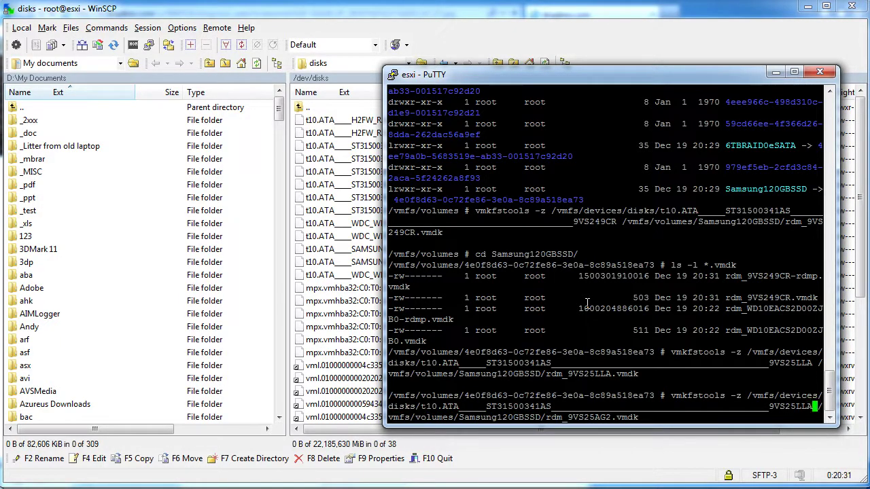
key("BackSpace")
key("BackSpace")
key("BackSpace")
key("BackSpace")
key("BackSpace")
key("BackSpace")
key("BackSpace")
key("BackSpace")
key("BackSpace")
key("BackSpace")
key("BackSpace")
key("BackSpace")
key("BackSpace")
key("BackSpace")
key("BackSpace")
key("BackSpace")
key("BackSpace")
key("BackSpace")
key("BackSpace")
key("BackSpace")
key("BackSpace")
key("BackSpace")
key("BackSpace")
key("BackSpace")
right_click(606, 251)
key("Right")
key("Right")
key("Right")
key("Right")
key("Right")
key("Right")
key("Right")
key("Right")
key("Right")
key("Right")
key("Right")
key("Right")
key("Right")
key("Right")
key("Right")
Step: Run the 9VS25AG2 mapping, then ls -l and ls -l *.vmdk to verify the RDM files
key("Return")
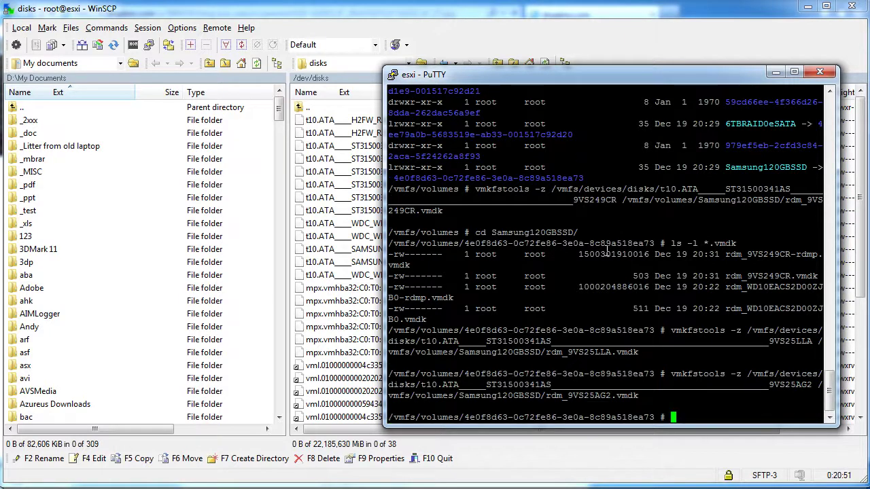
type("ls ")
type("-l")
key("Return")
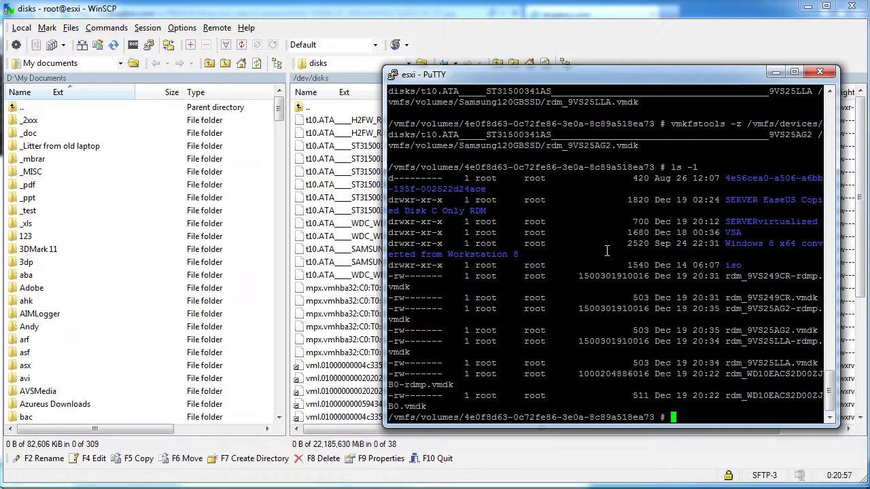
type("ls -l *.vmdk")
key("Return")
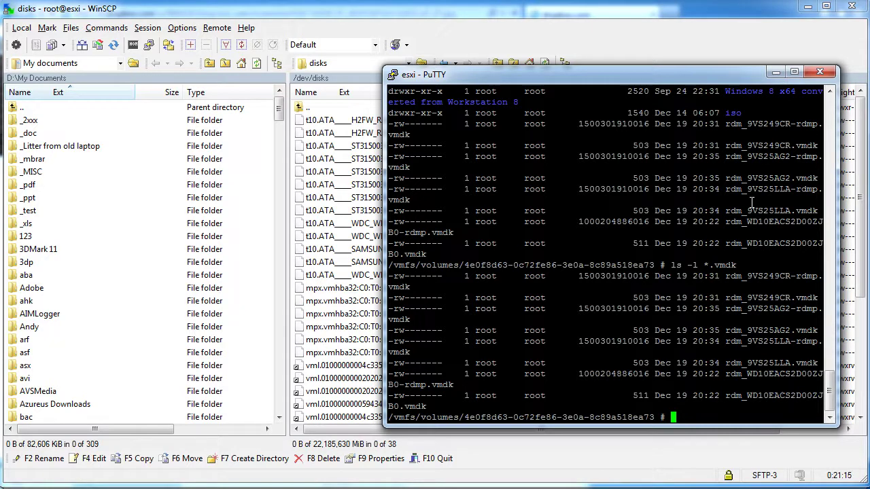
Step: Hide PuTTY, WinSCP and the browser, open SERVERvirtualized's settings at Hard disk 1, and start adding hardware
left_click(776, 72)
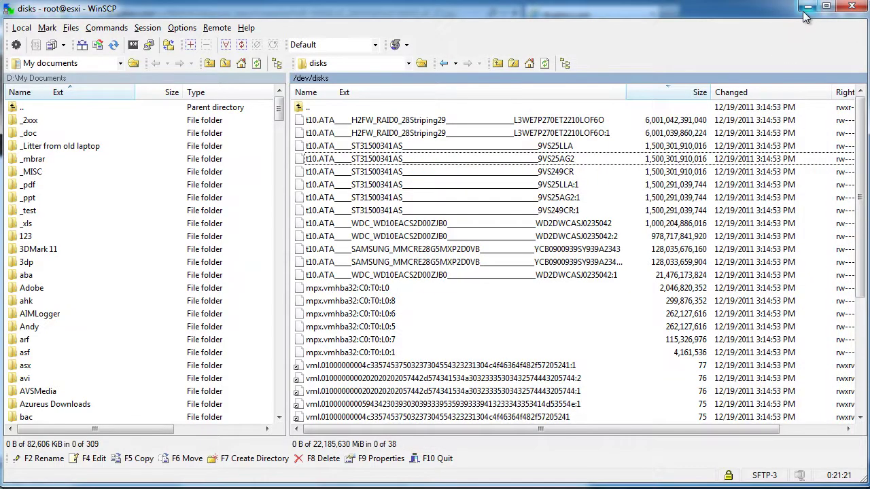
left_click(790, 9)
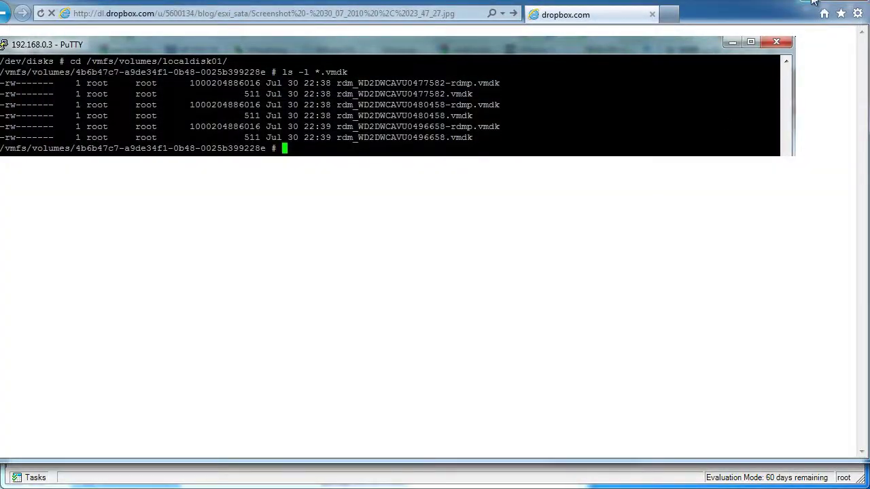
left_click(813, 3)
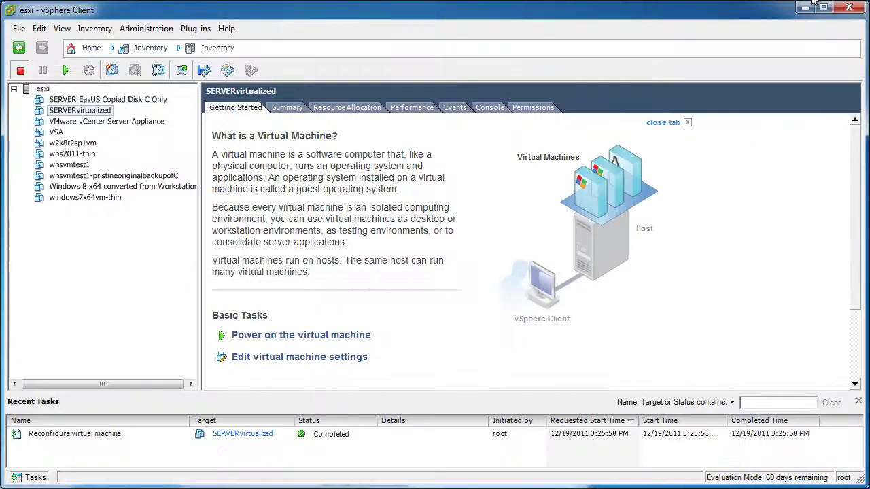
left_click(274, 360)
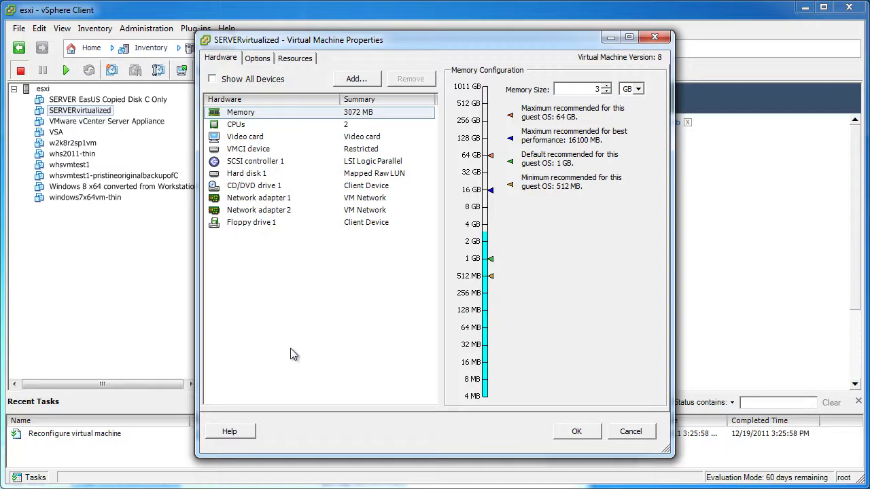
left_click(262, 174)
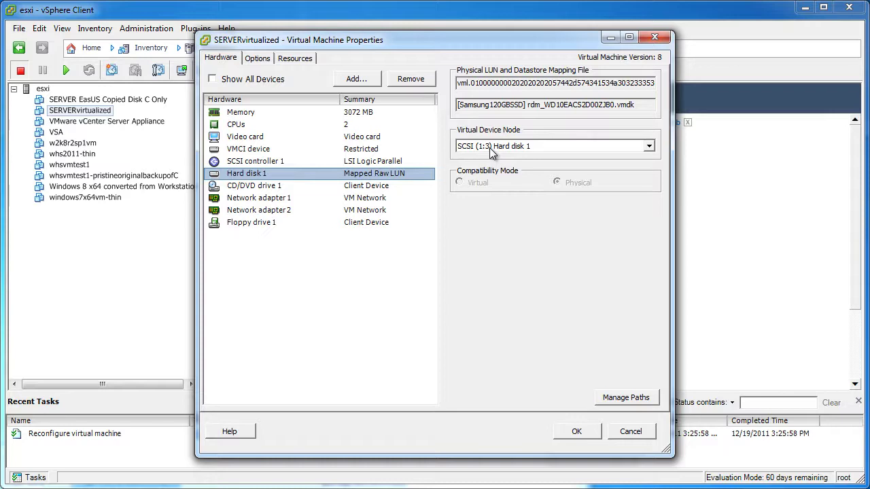
left_click(373, 80)
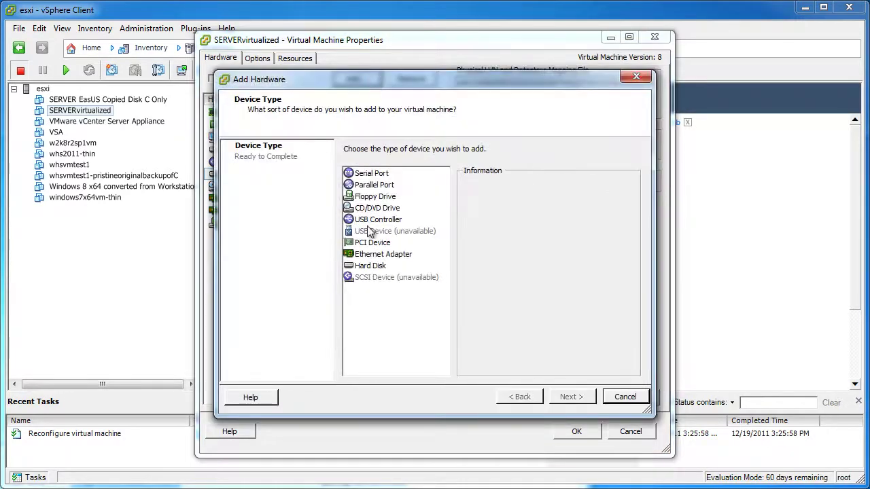
Step: Add a hard disk using the existing rdm_9VS249CR.vmdk from the Samsung120GBSSD datastore
left_click(369, 265)
left_click(571, 397)
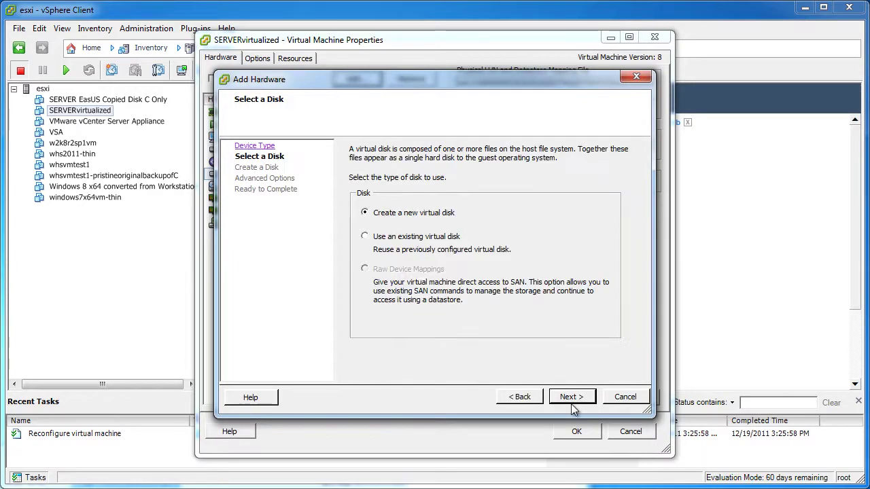
left_click(365, 237)
left_click(571, 398)
left_click(579, 168)
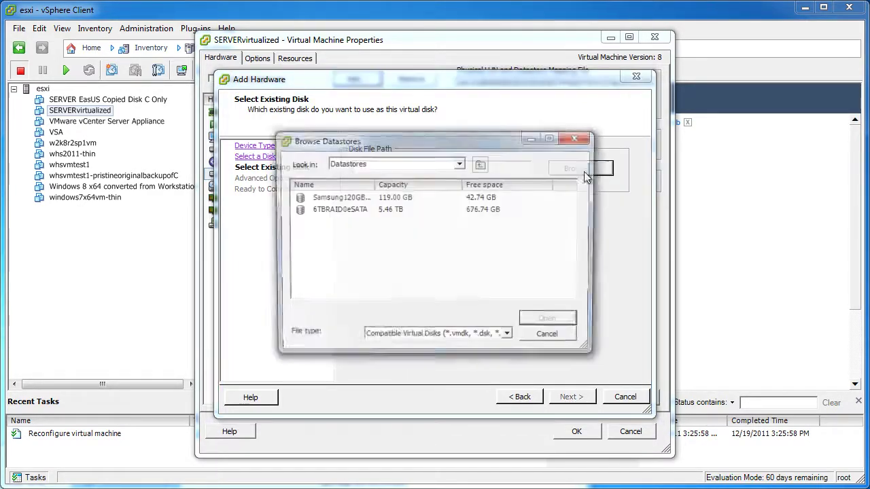
left_click(340, 197)
double_click(340, 197)
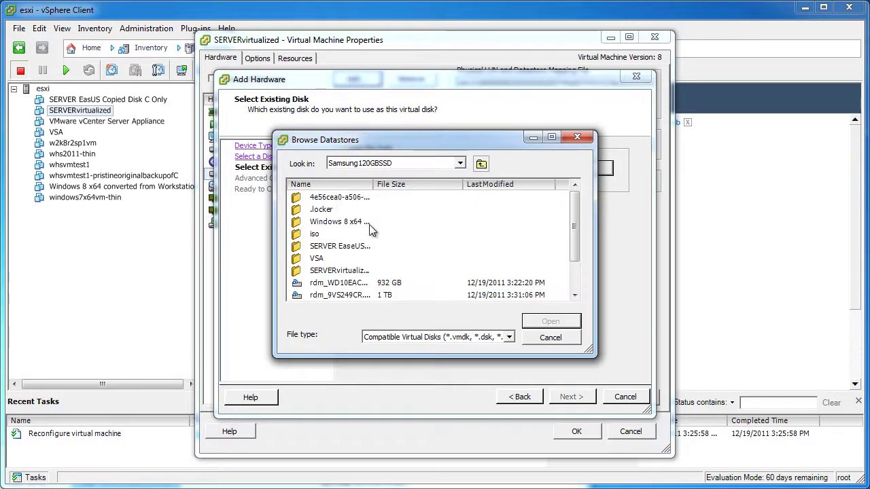
left_click_drag(575, 204, 576, 234)
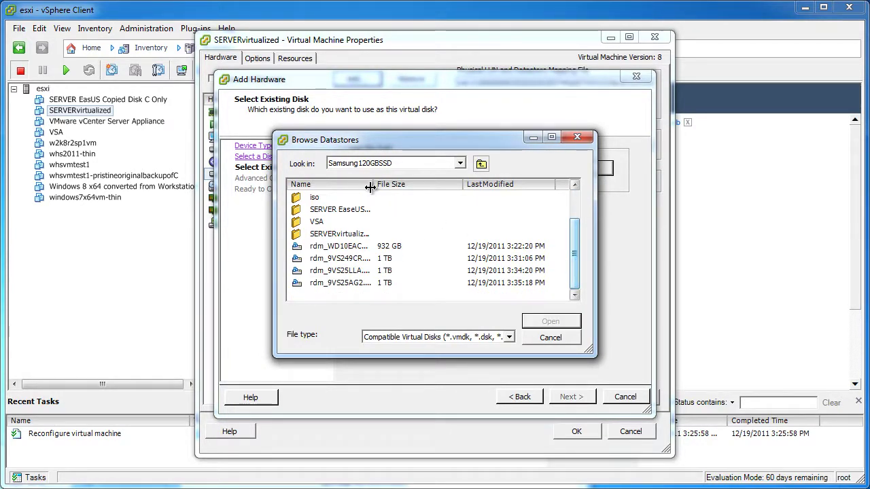
left_click_drag(374, 185, 481, 198)
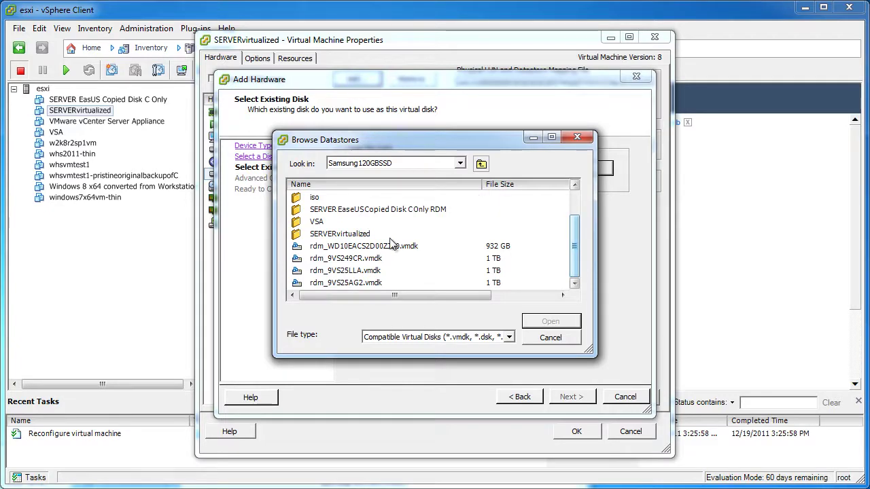
left_click(361, 258)
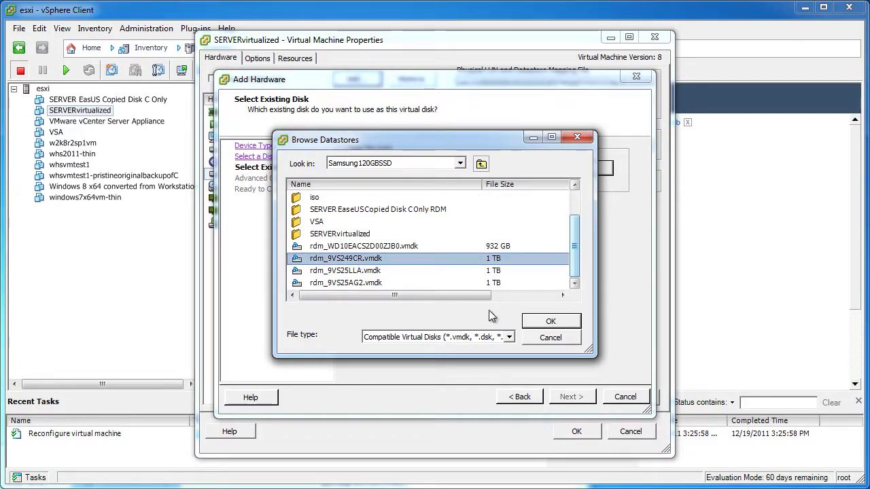
left_click(528, 325)
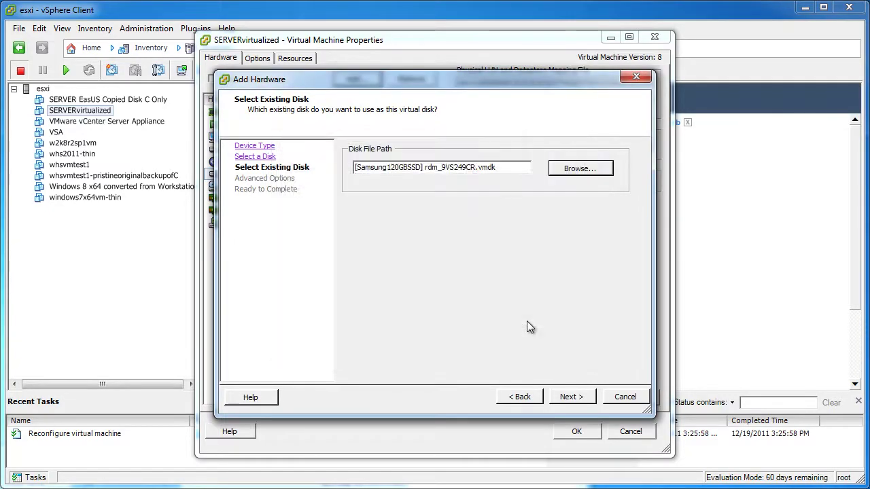
Step: Assign the new disk to SCSI (1:4), finish the wizard and apply the VM changes
left_click(569, 397)
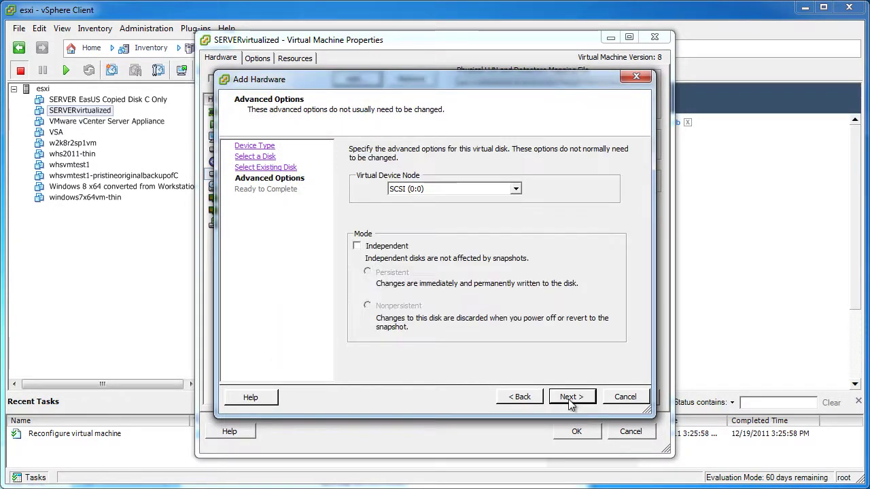
left_click(516, 189)
scroll(519, 240, "down", 3)
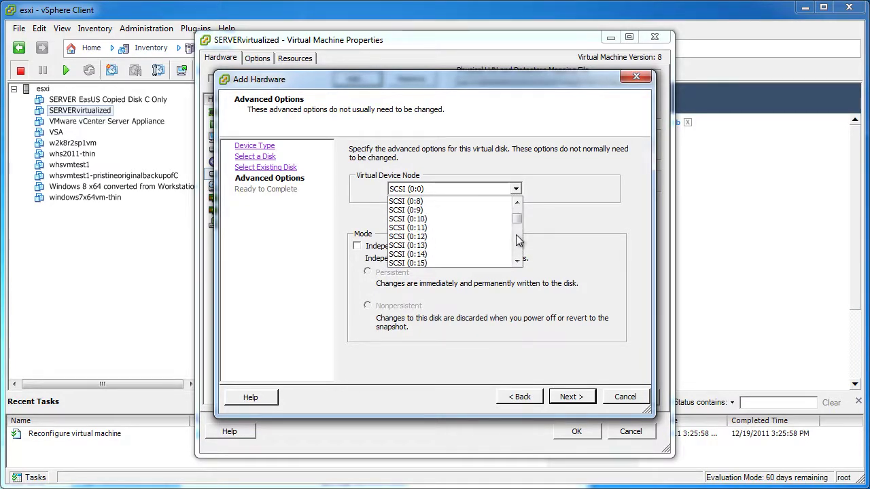
scroll(517, 242, "down", 2)
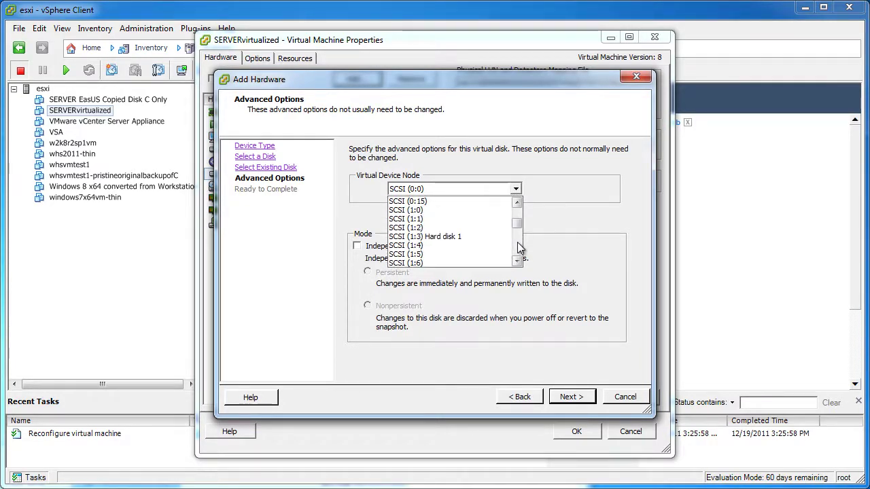
left_click(422, 245)
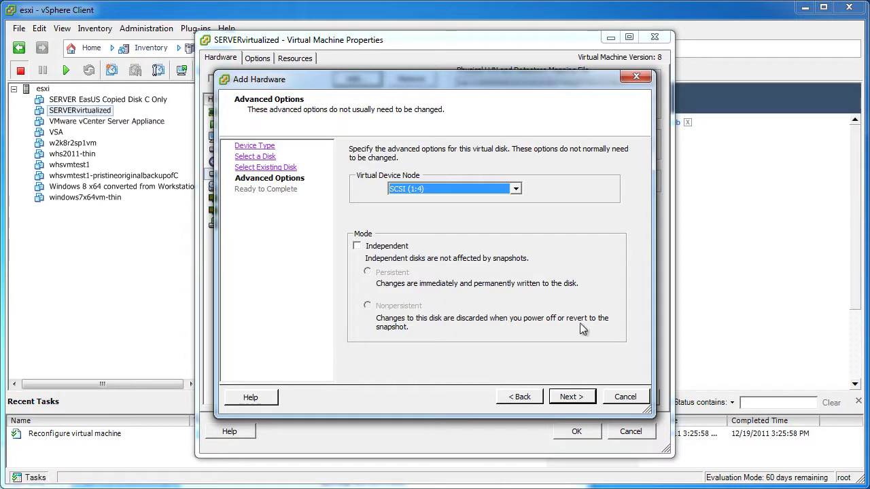
left_click(516, 189)
scroll(519, 204, "up", 1)
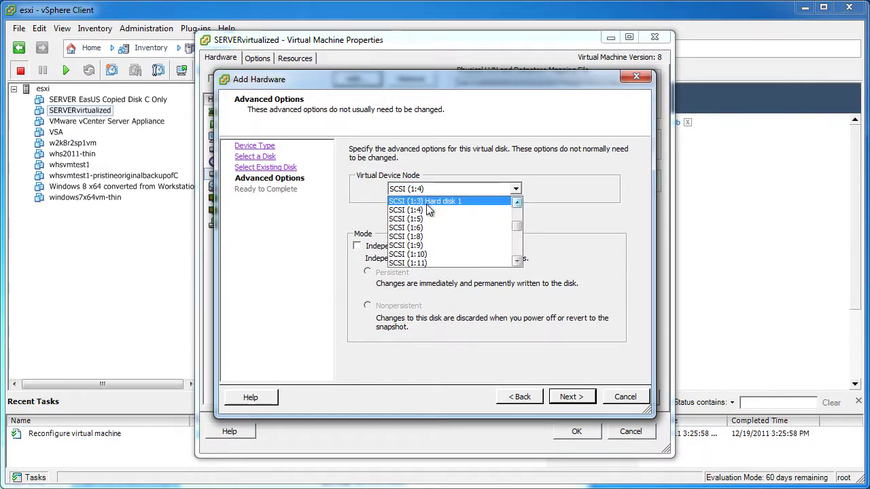
left_click(406, 210)
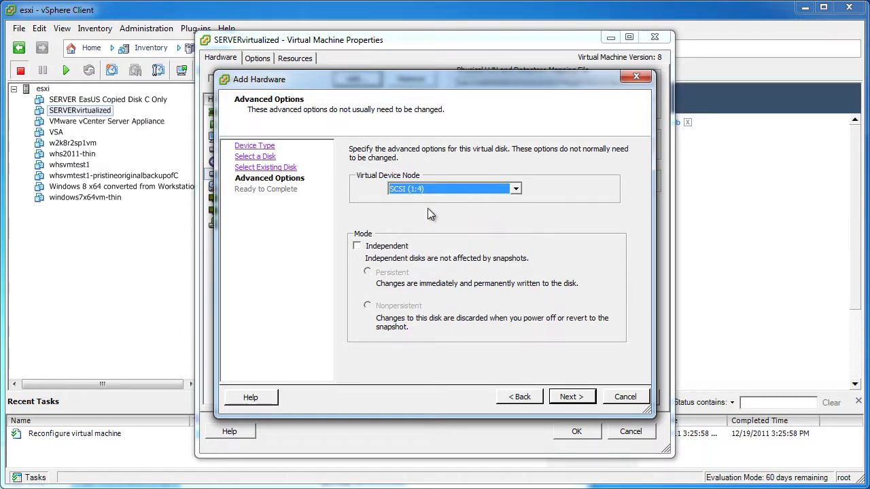
left_click(572, 397)
left_click(571, 397)
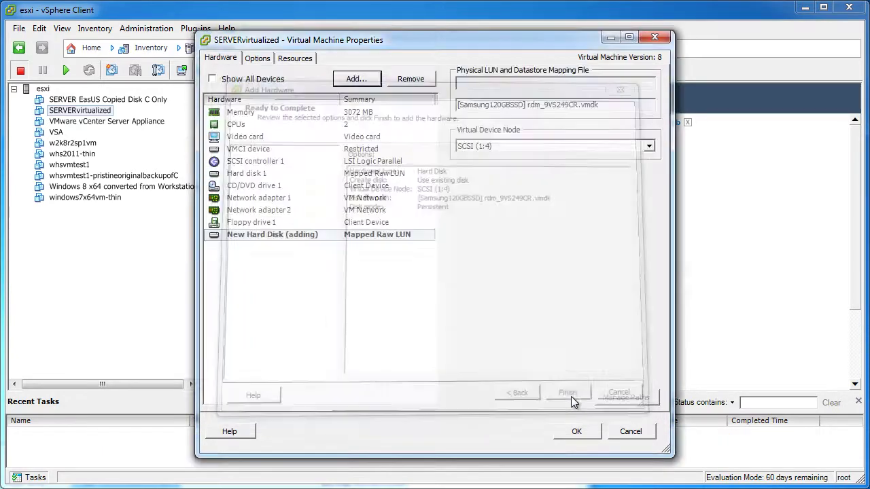
left_click(578, 433)
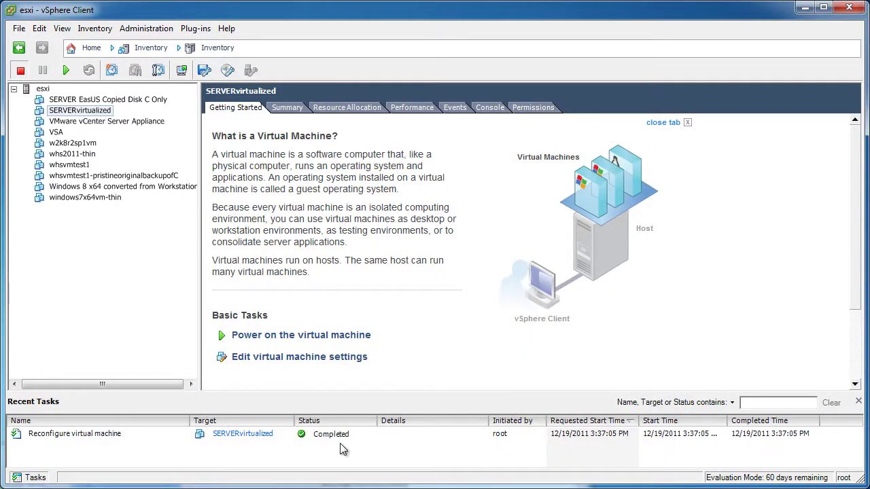
Step: Reopen SERVERvirtualized's settings and check Hard disk 1 and Hard disk 2 (rdm_9VS249CR.vmdk, SCSI 1:4)
left_click(299, 357)
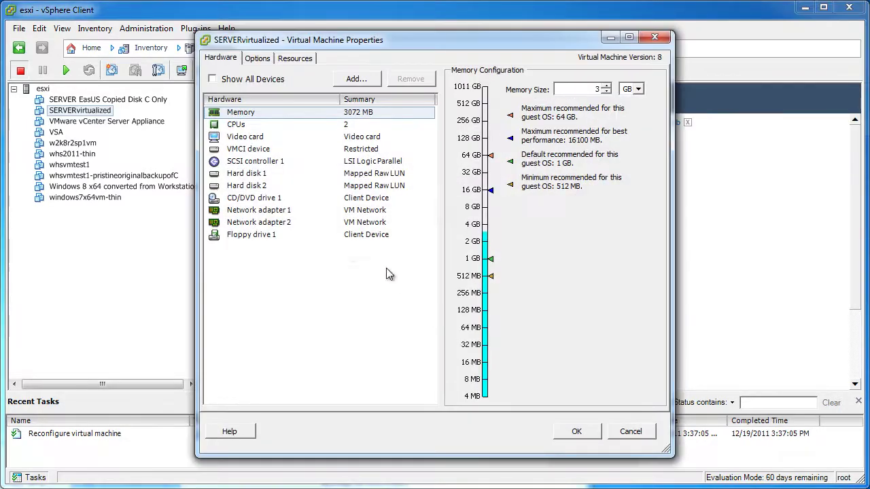
left_click(360, 187)
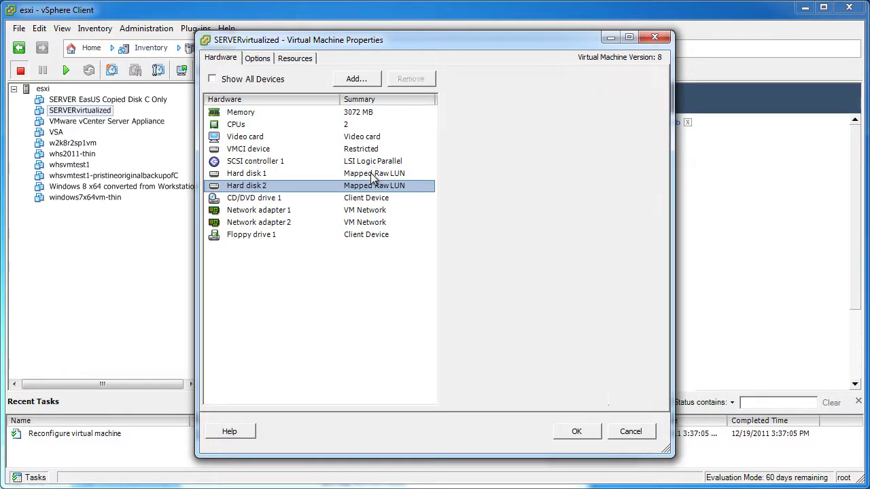
left_click(373, 175)
left_click(379, 187)
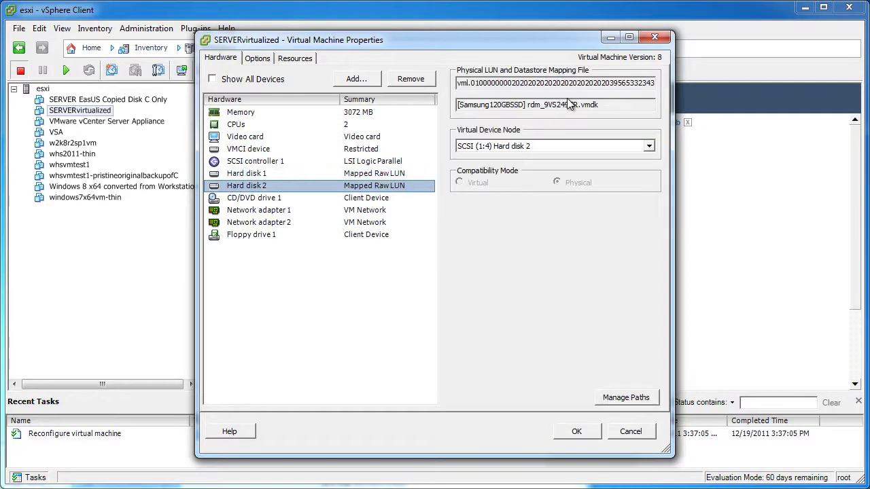
left_click(356, 79)
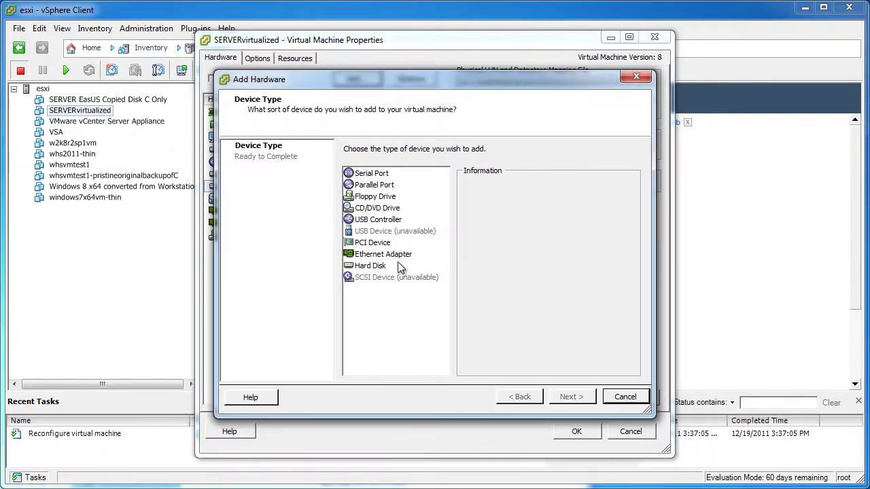
Step: Add a hard disk using existing rdm_9VS25LLA.vmdk from the Samsung120GBSSD datastore
left_click(370, 265)
left_click(565, 396)
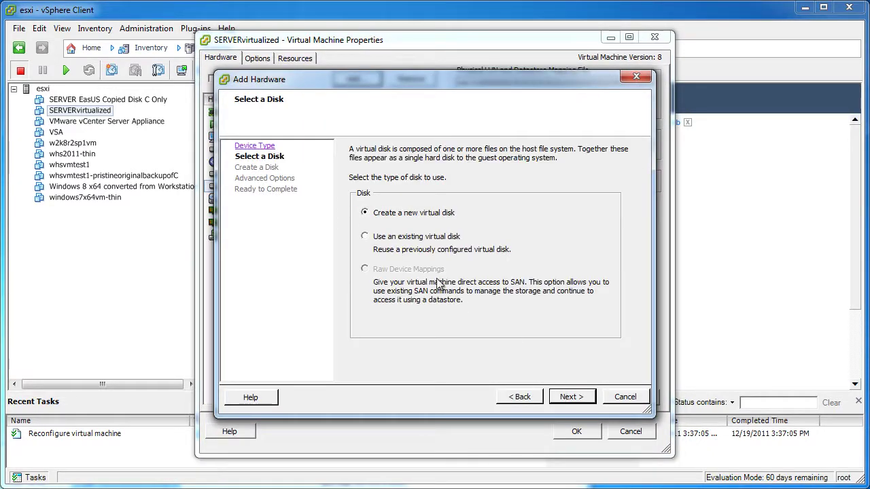
left_click(409, 236)
left_click(571, 397)
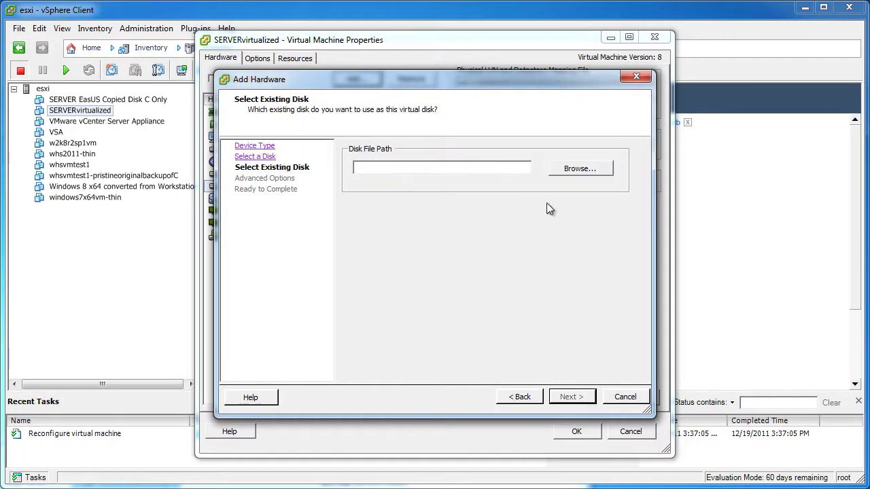
left_click(578, 172)
double_click(372, 197)
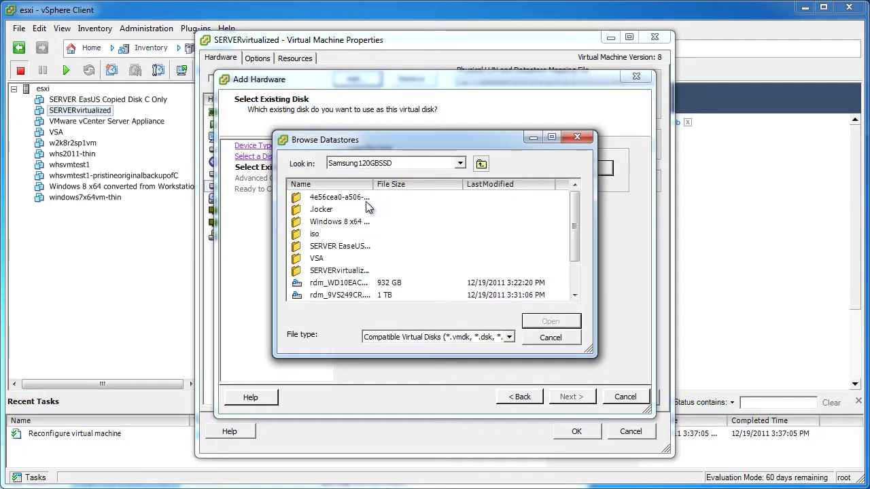
left_click(575, 293)
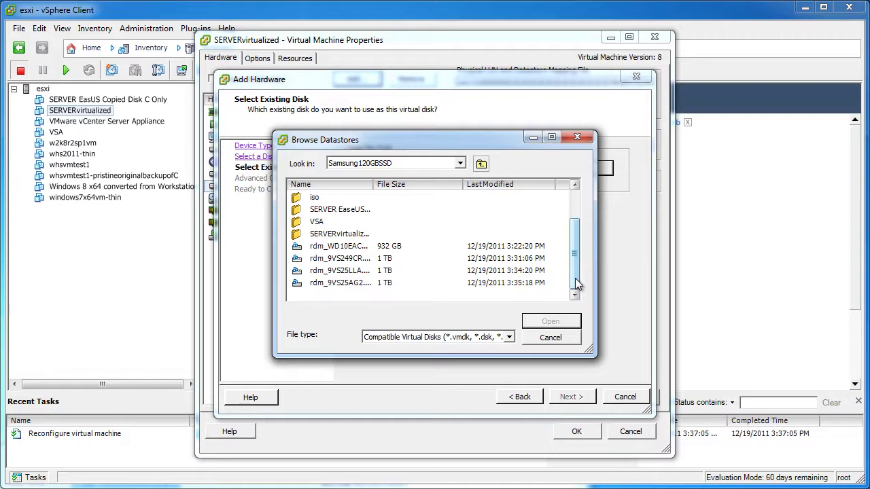
left_click(346, 271)
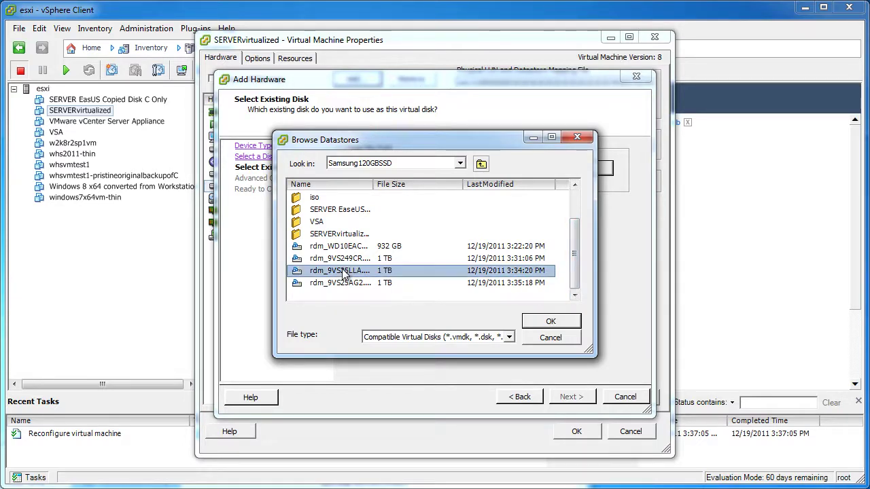
left_click(550, 321)
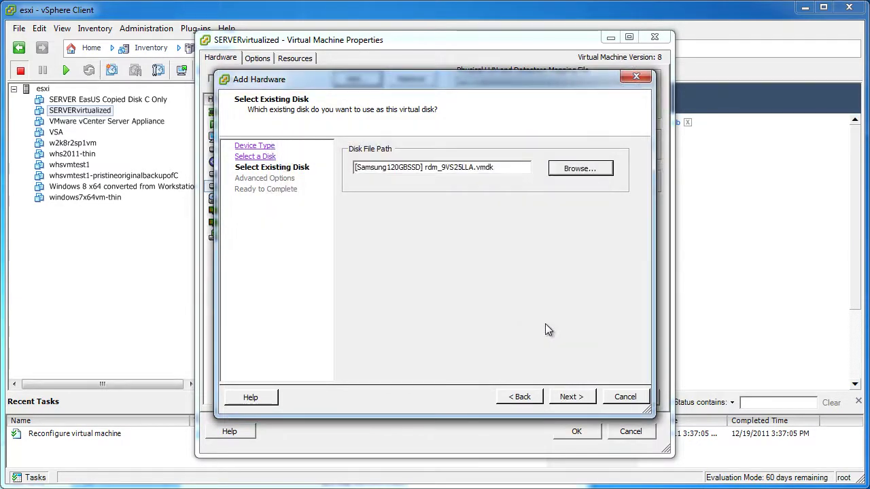
Step: Place the new disk on SCSI (1:5), finish the wizard and apply the change
left_click(571, 397)
left_click(501, 188)
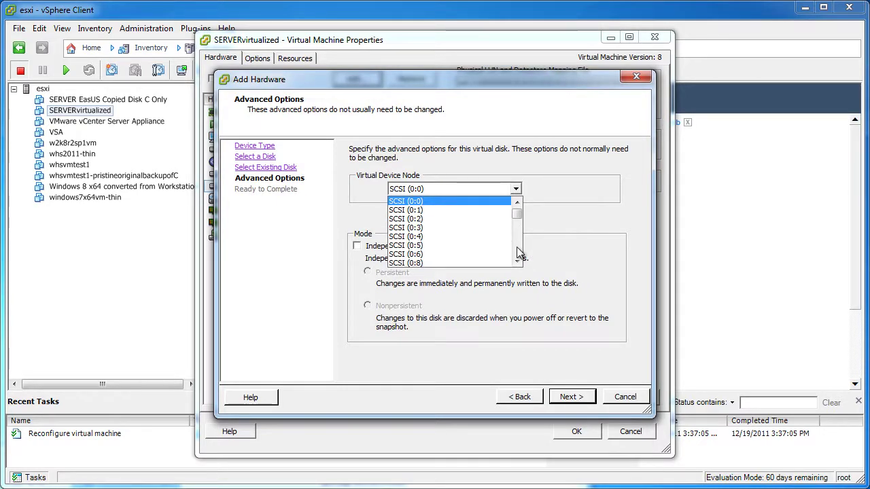
left_click_drag(517, 212, 518, 231)
left_click(435, 261)
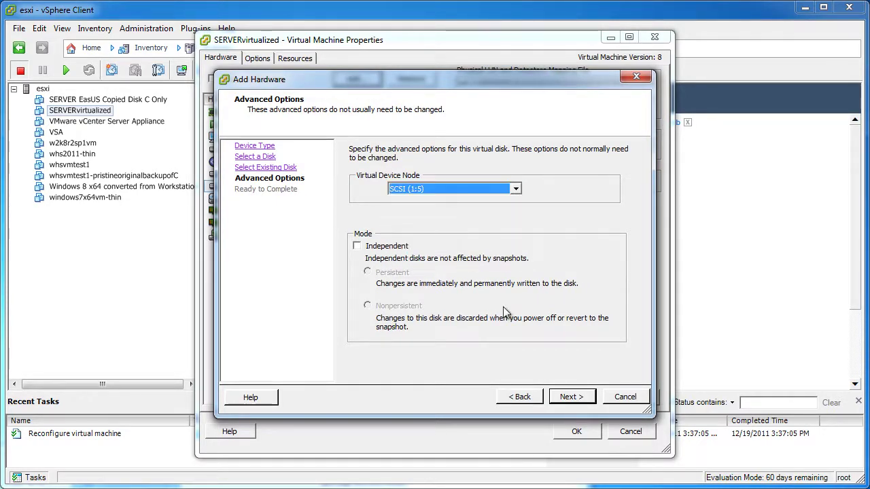
left_click(572, 397)
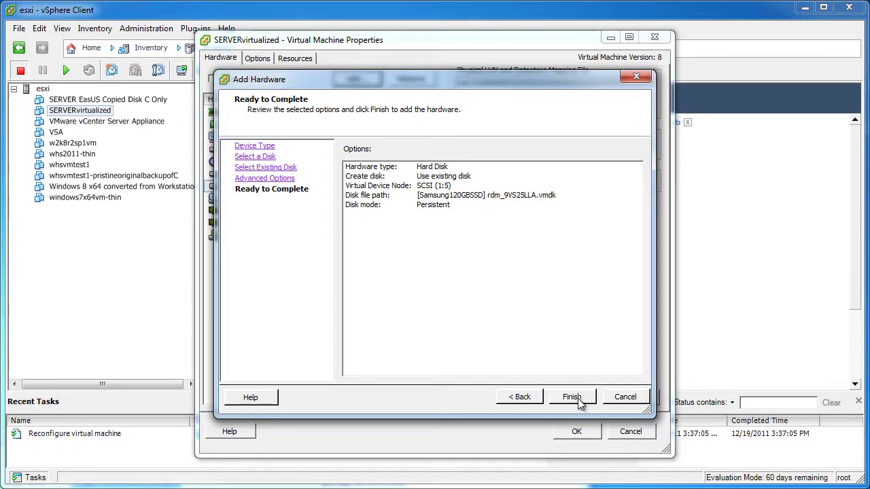
left_click(571, 397)
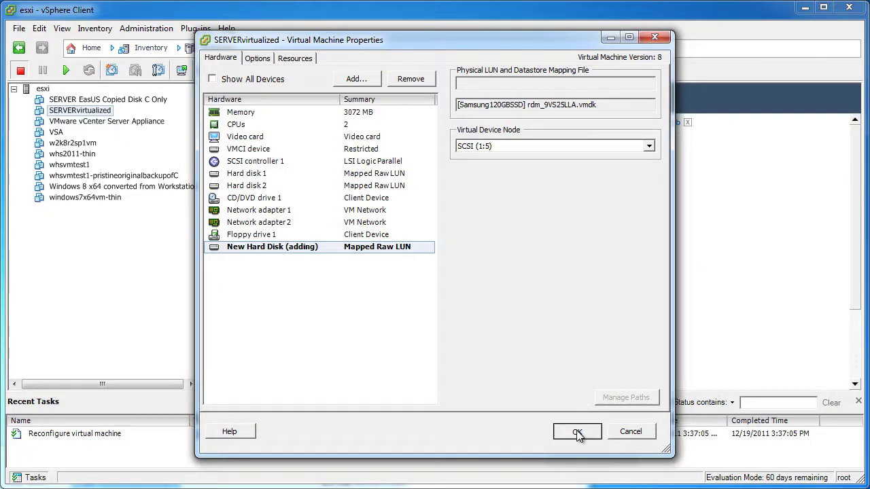
left_click(576, 431)
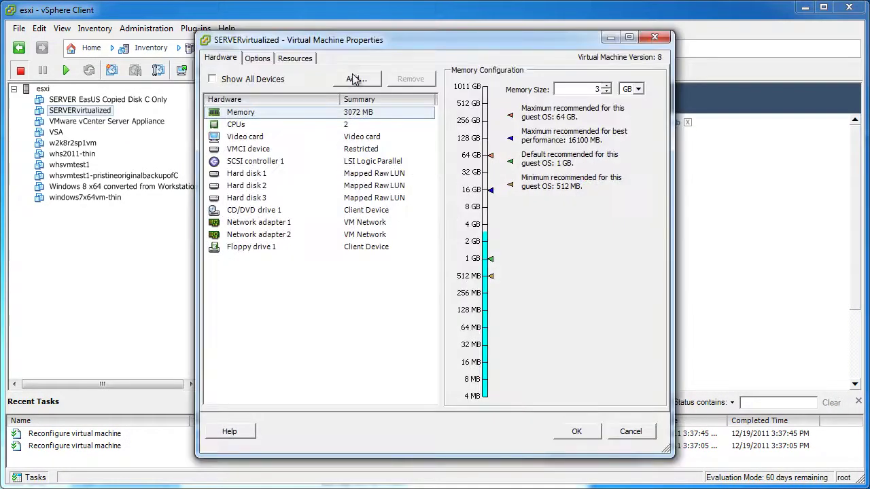
Step: Add a hard disk using existing rdm_9VS25AG2.vmdk from the Samsung120GBSSD datastore
key("Return")
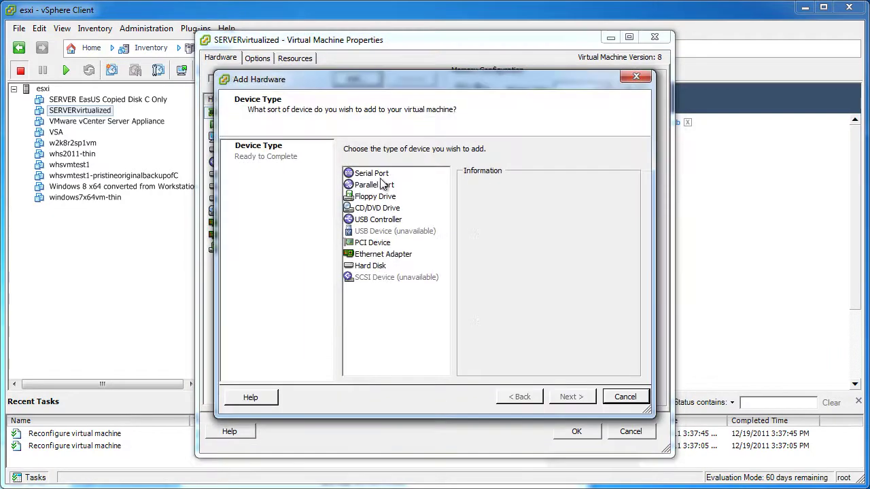
left_click(371, 265)
left_click(573, 397)
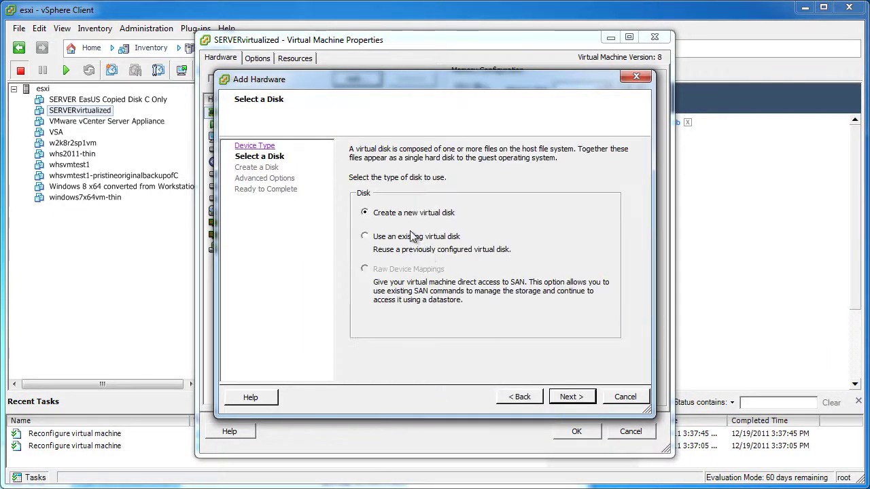
left_click(414, 236)
left_click(569, 401)
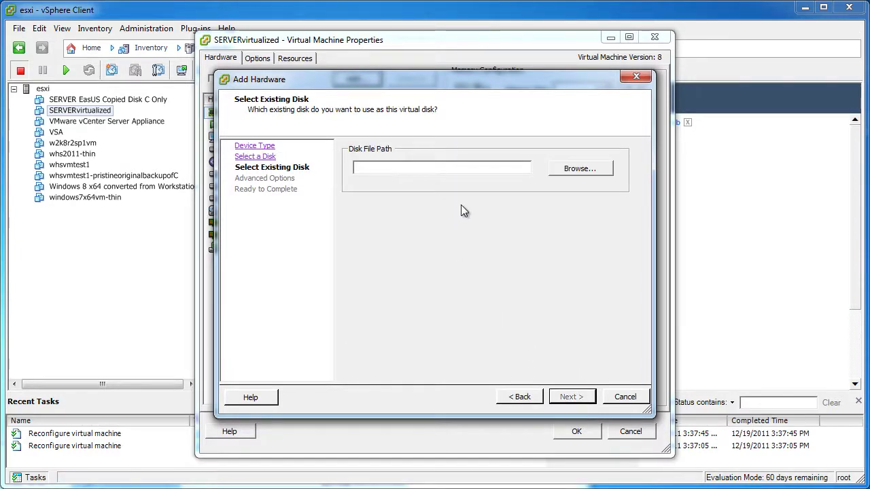
left_click(580, 169)
double_click(358, 201)
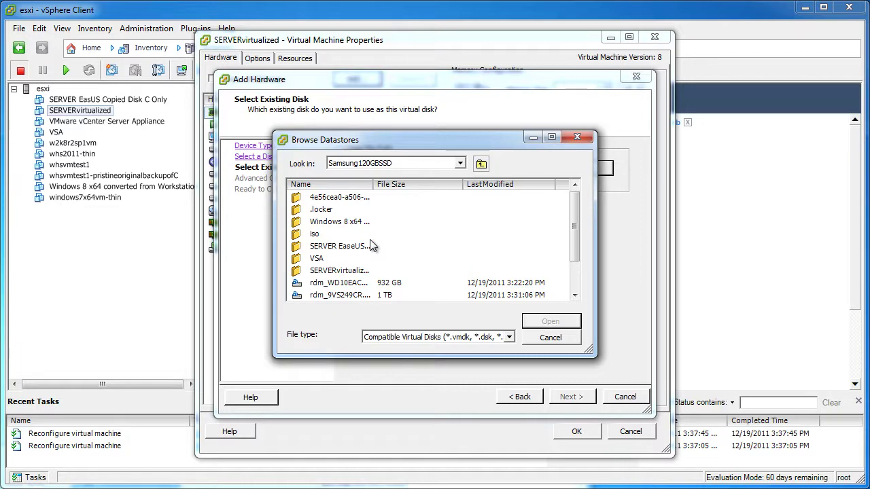
scroll(573, 282, "down", 1)
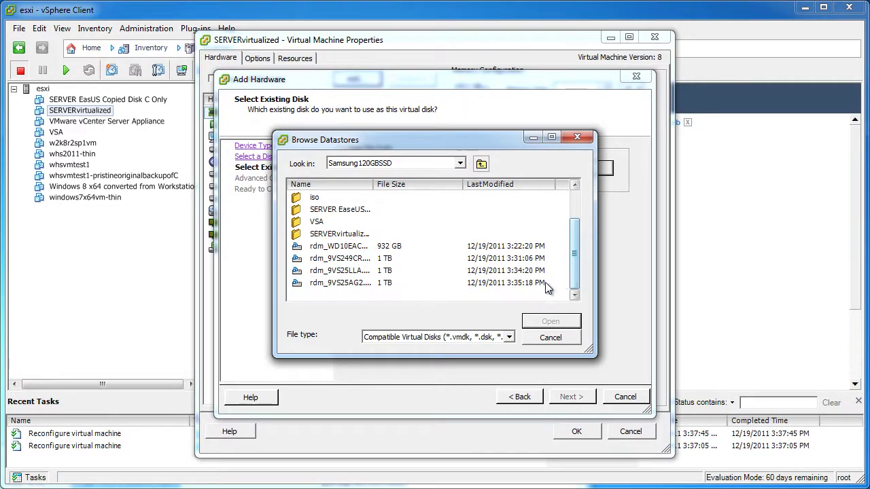
left_click(340, 283)
left_click_drag(373, 184, 391, 185)
left_click(550, 320)
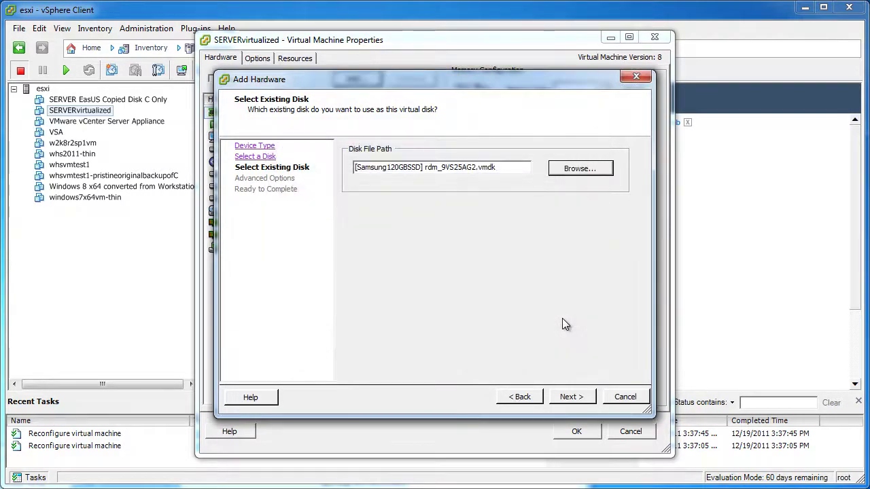
Step: Assign the new disk to SCSI (1:6) and finish the Add Hardware wizard
left_click(571, 397)
left_click(517, 189)
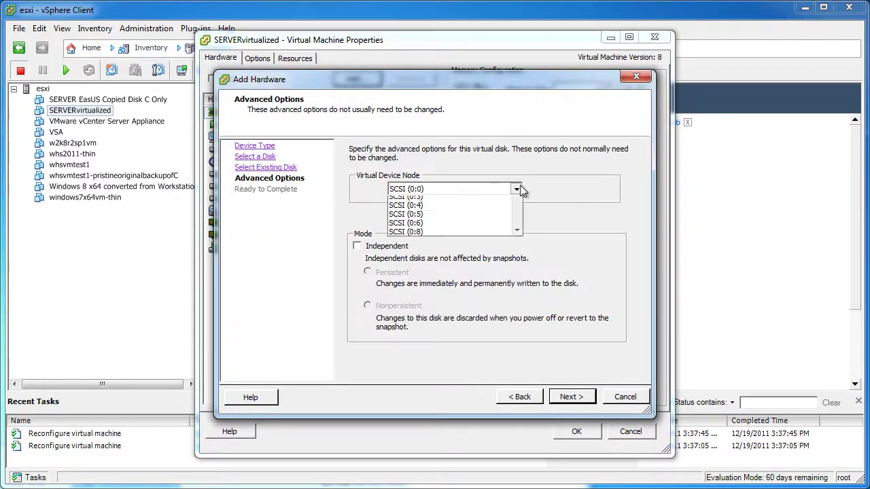
scroll(519, 252, "down", 2)
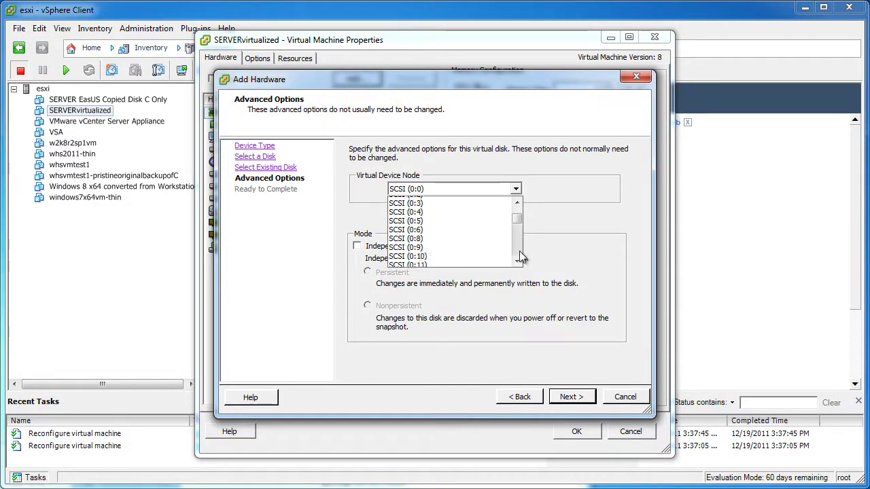
scroll(519, 257, "down", 3)
left_click(435, 263)
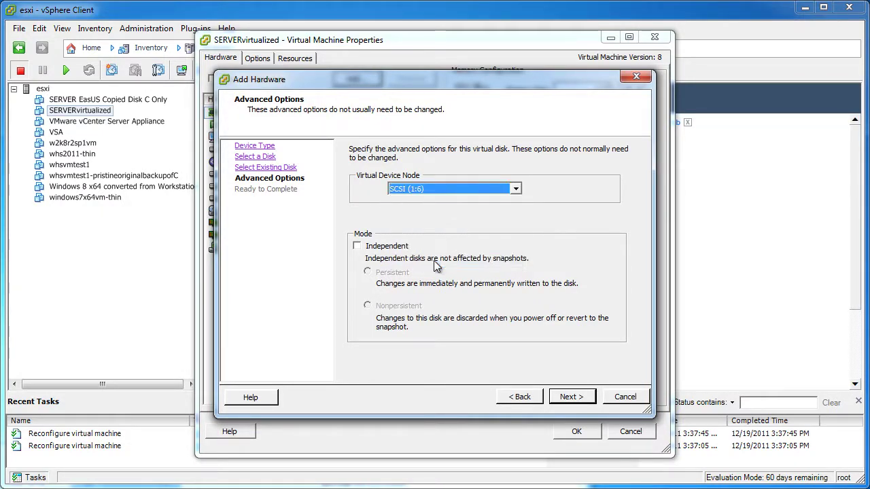
left_click(571, 397)
left_click(570, 396)
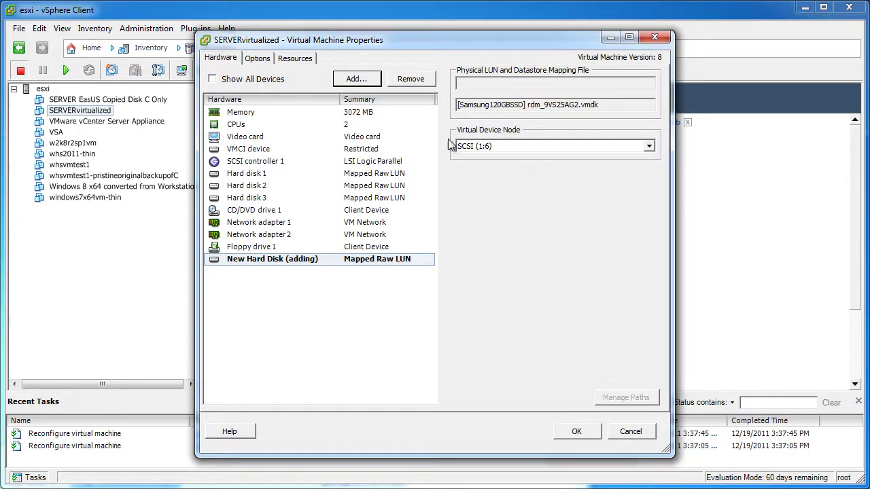
Step: Review Memory, CPUs, video card, VMCI, SCSI controller and Hard disk 1, then apply with OK
left_click(249, 113)
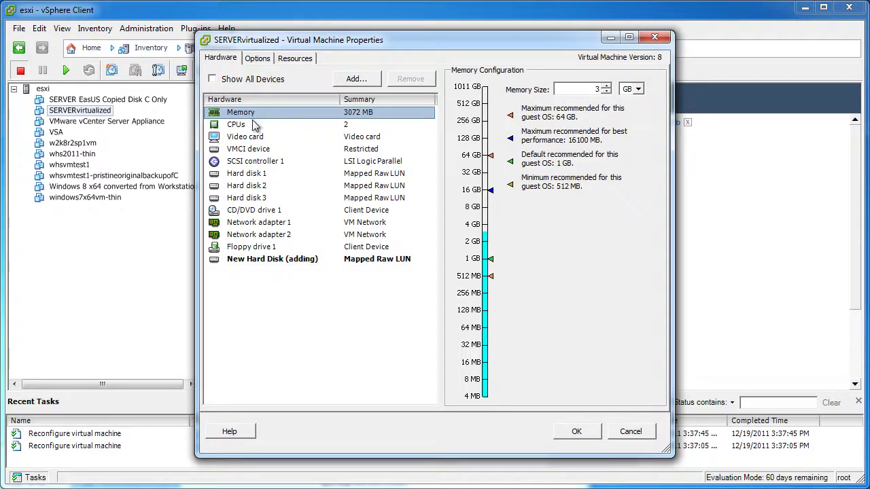
left_click(256, 126)
left_click(253, 137)
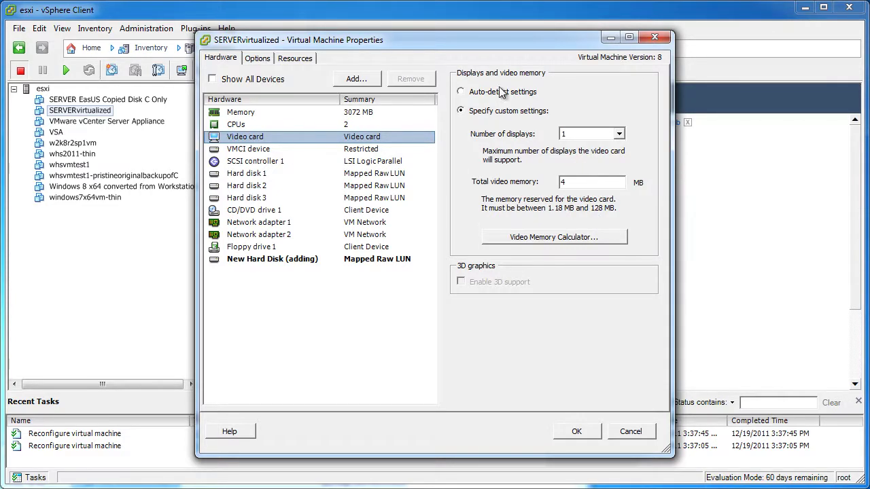
left_click(243, 151)
left_click(262, 138)
left_click(262, 150)
left_click(267, 161)
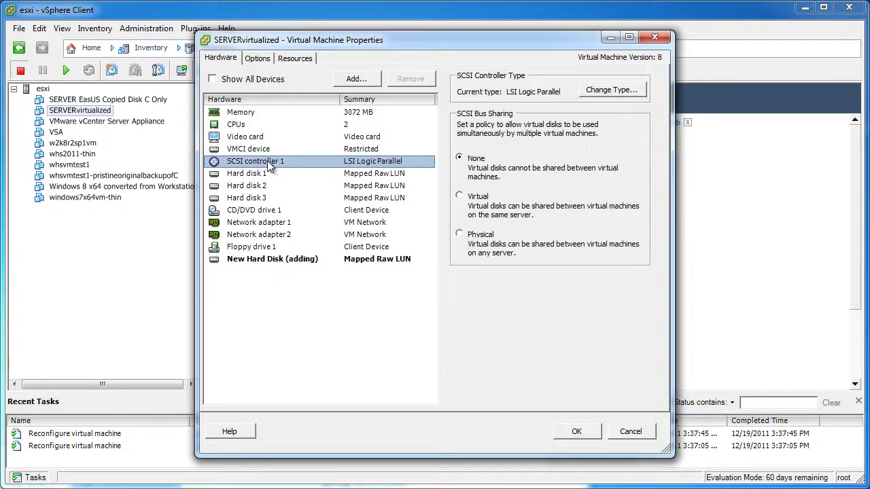
left_click(255, 174)
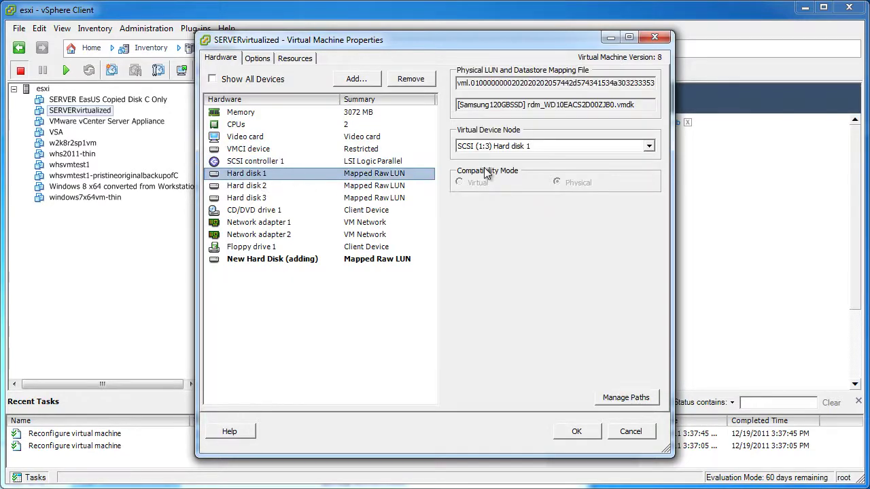
left_click(576, 431)
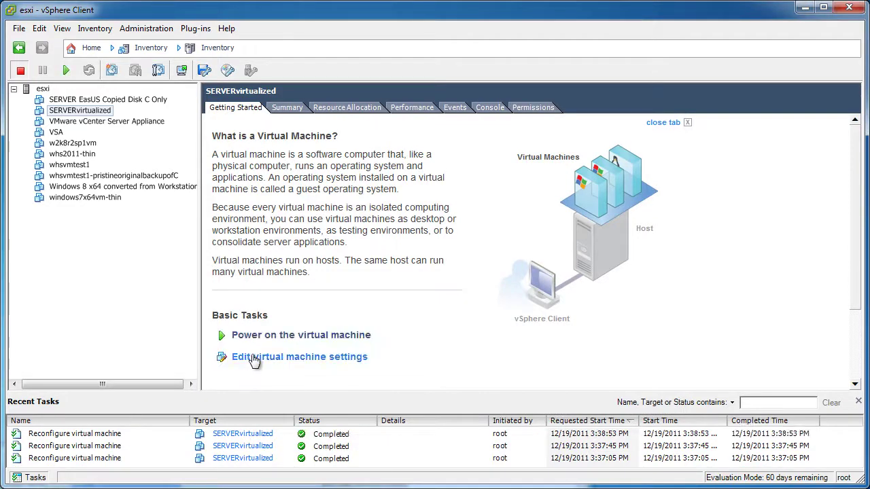
left_click(272, 356)
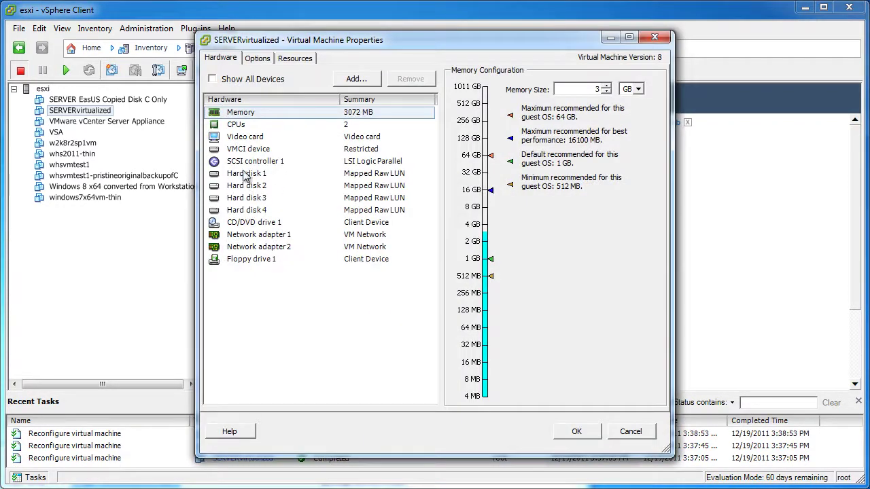
left_click(246, 174)
key("Down")
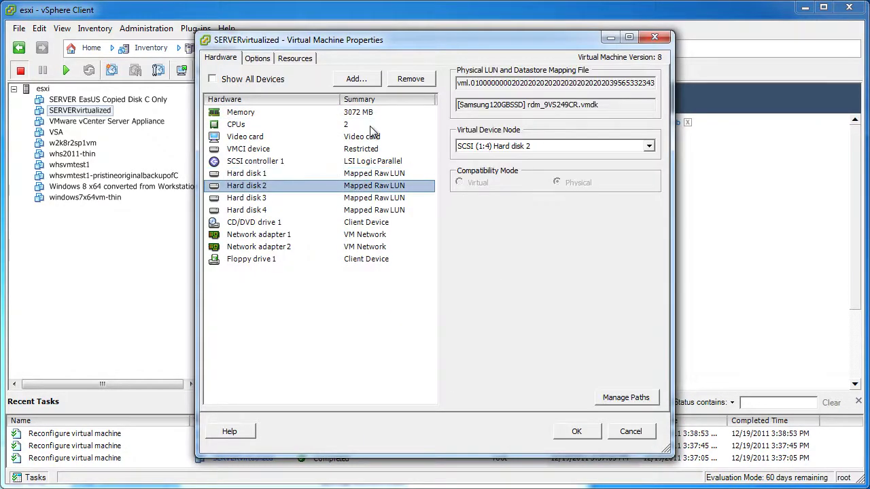
key("Down")
key("Down")
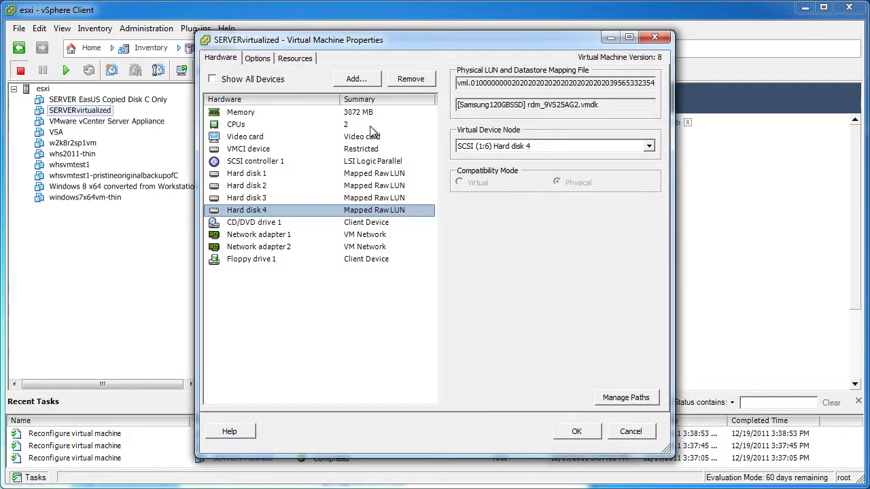
key("Up")
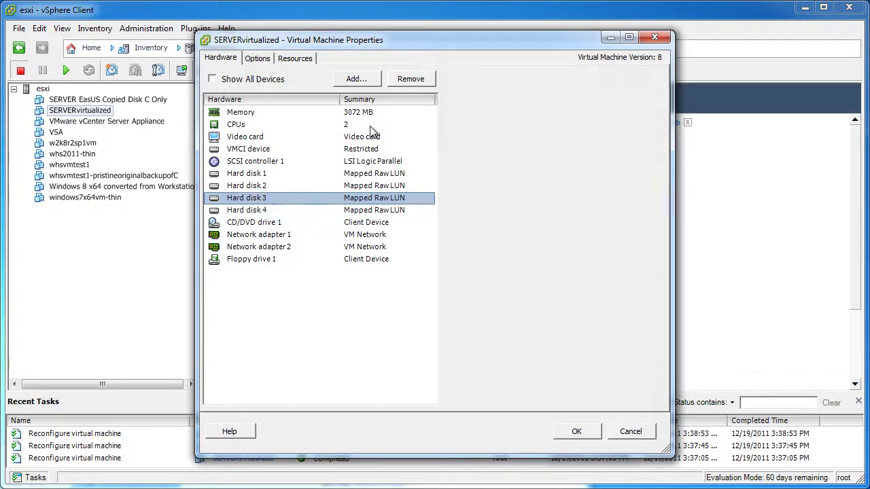
key("Up")
key("Up")
key("Up")
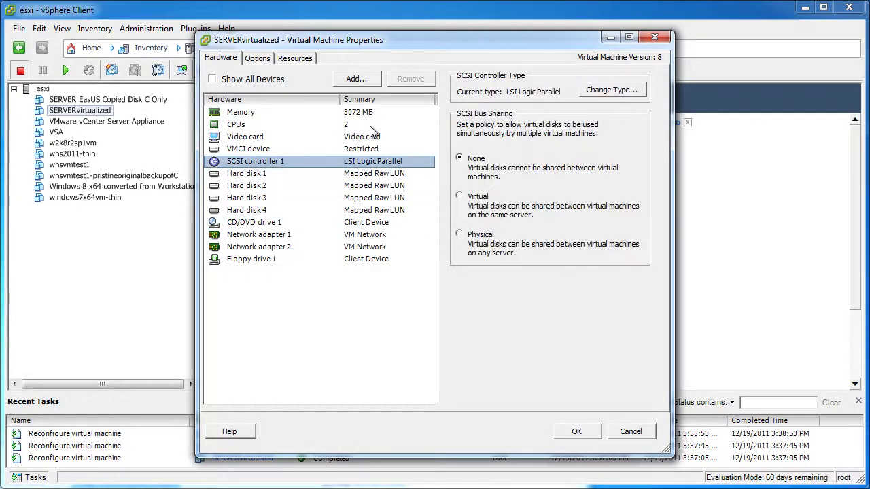
key("Down")
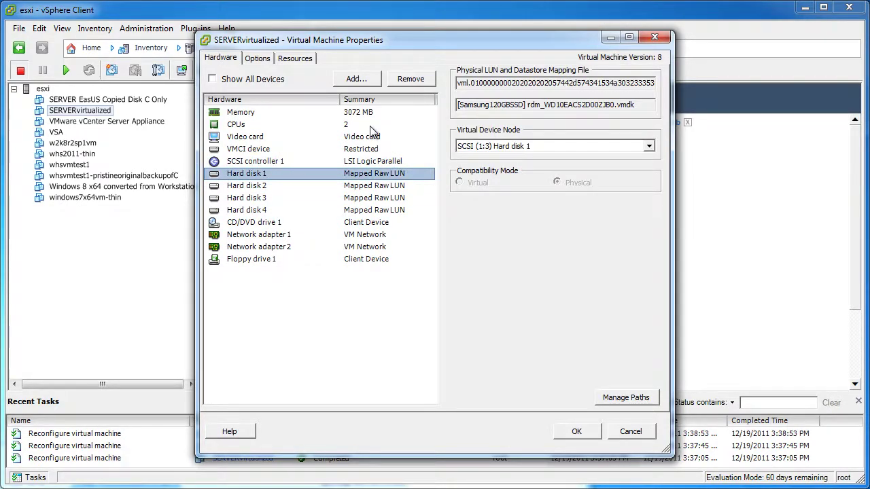
key("Down")
key("Up")
key("Down")
key("Down")
key("Down")
key("Down")
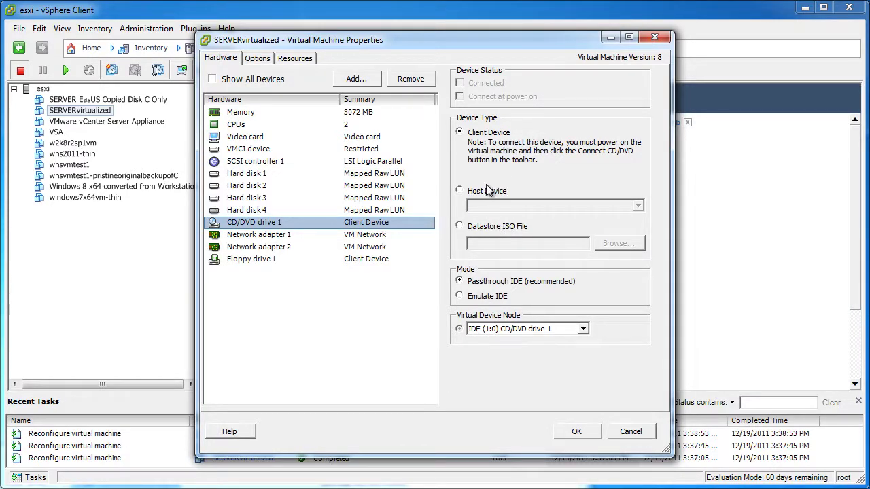
left_click(459, 191)
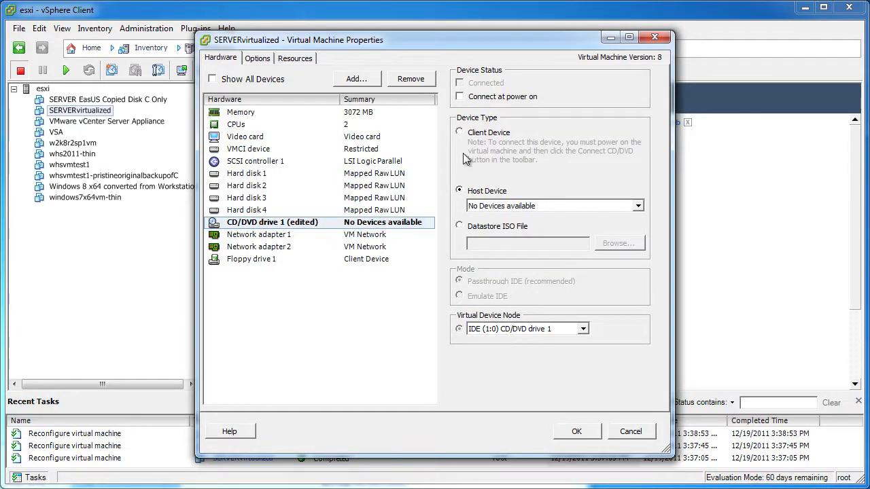
left_click(459, 133)
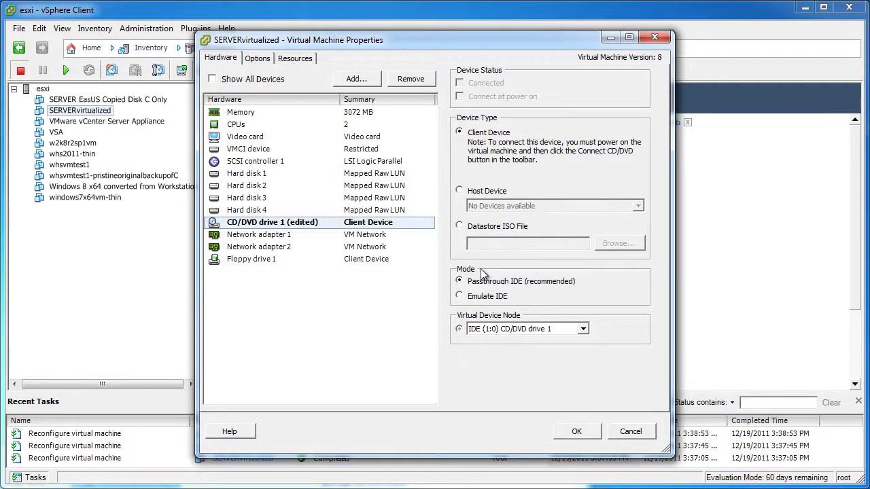
left_click(282, 235)
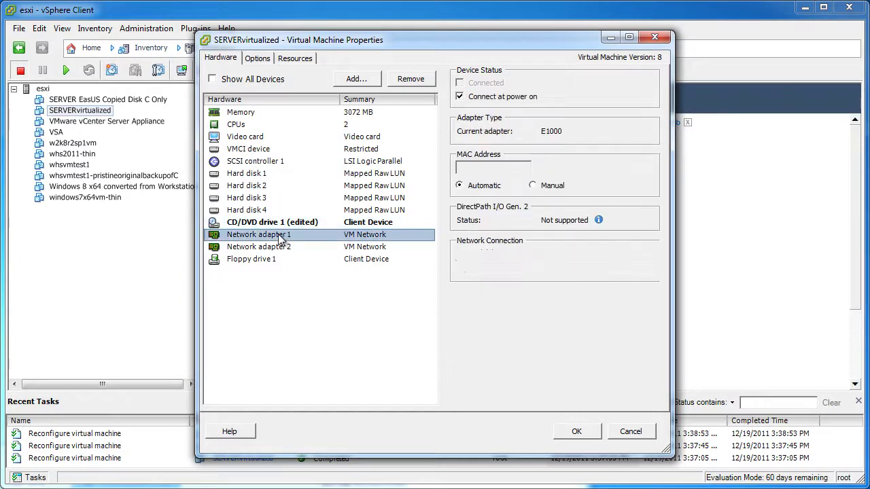
left_click(265, 247)
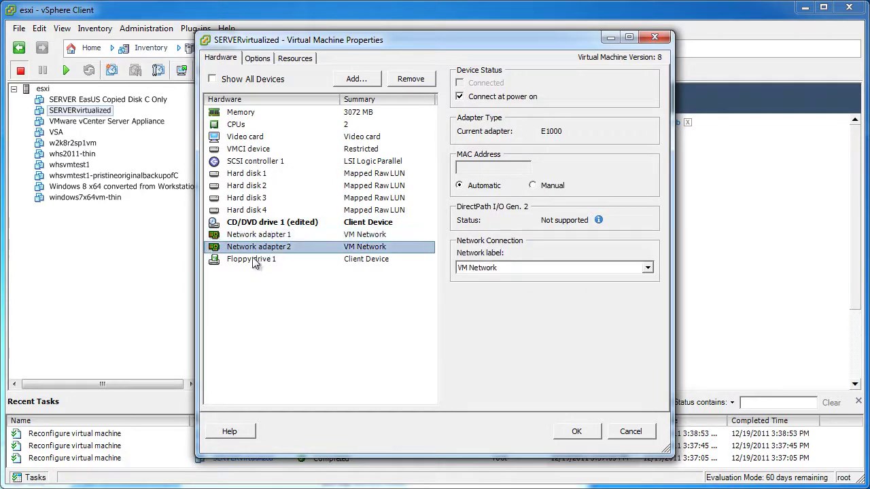
left_click(254, 259)
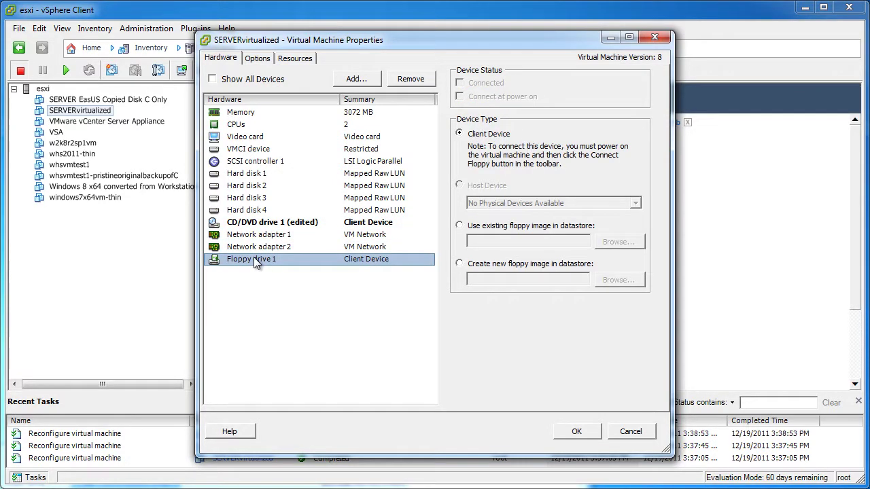
left_click(624, 433)
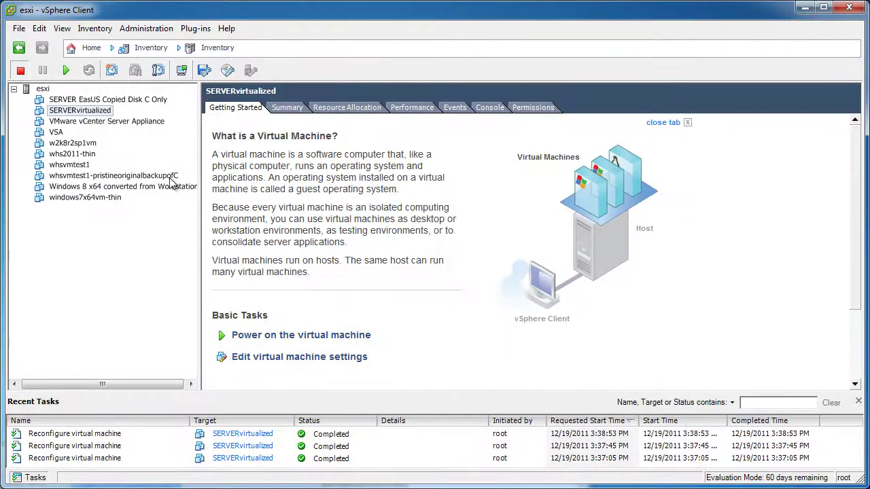
Step: Open SERVERvirtualized's console at the upper left, power on the VM and capture input
right_click(95, 110)
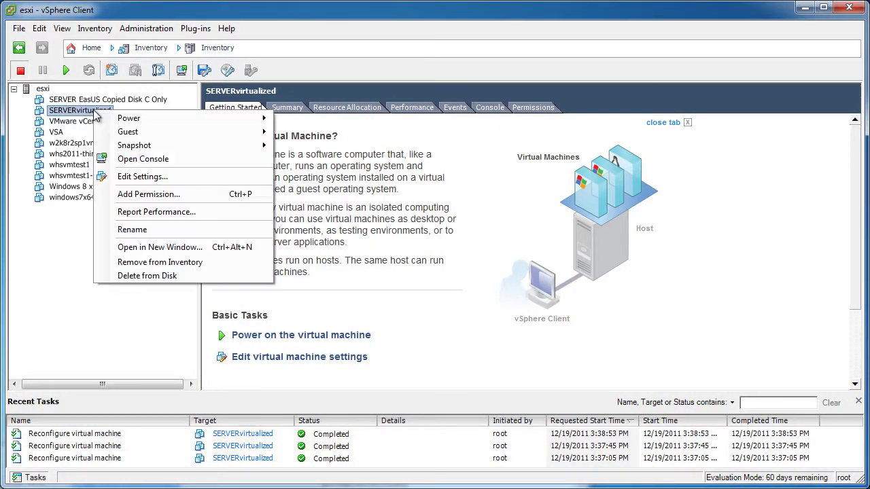
left_click(142, 159)
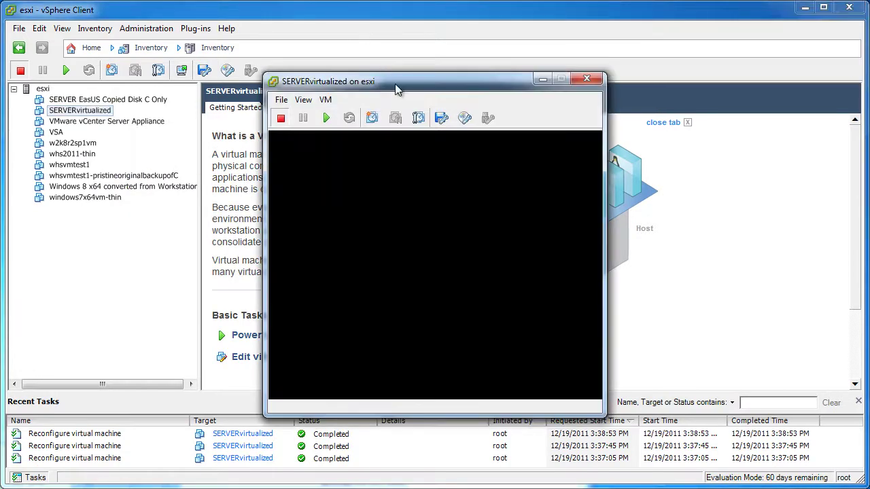
left_click_drag(397, 84, 191, 12)
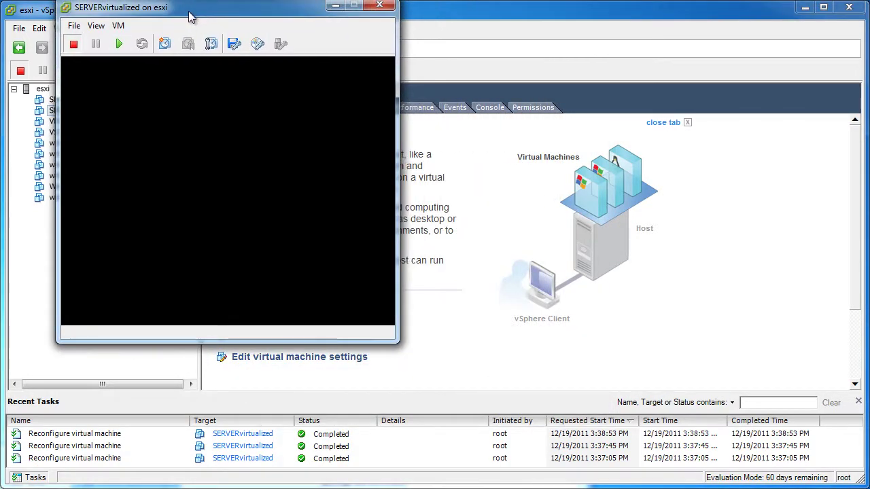
left_click(119, 44)
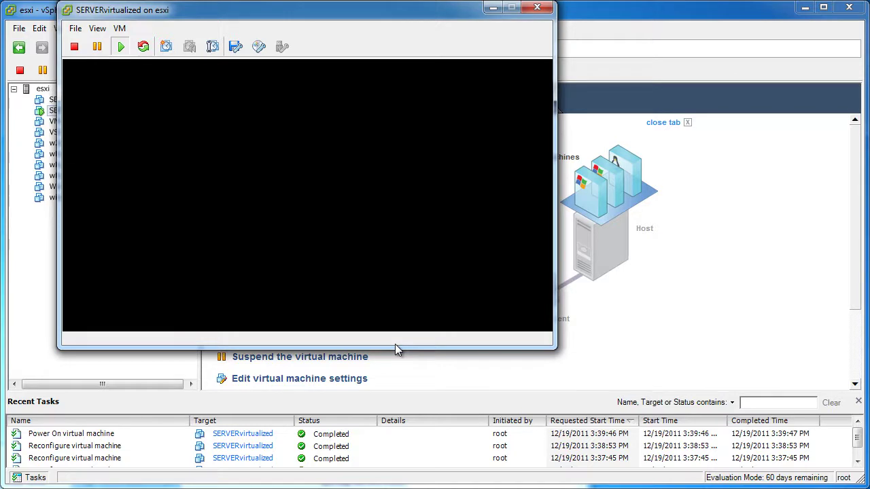
left_click(323, 212)
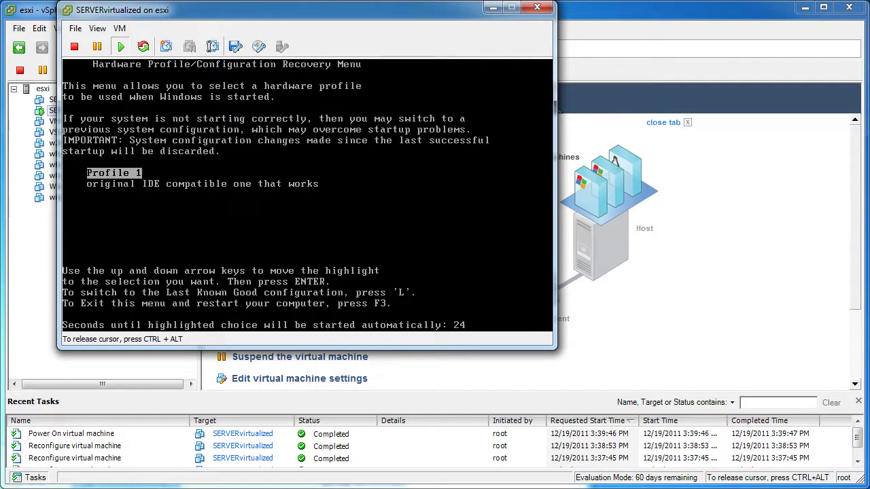
Step: Halt the hardware profile countdown and boot Windows with Profile 1, ending in a STOP 0x0000007B screen
key("Down")
key("Up")
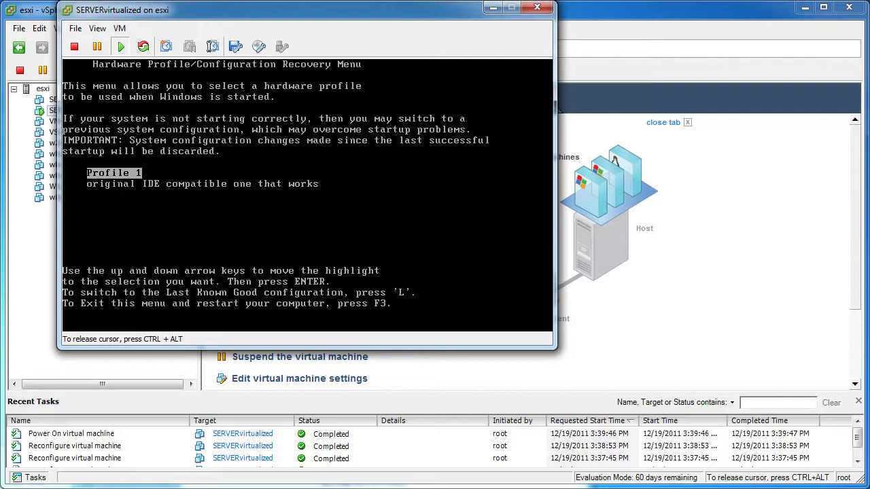
key("Down")
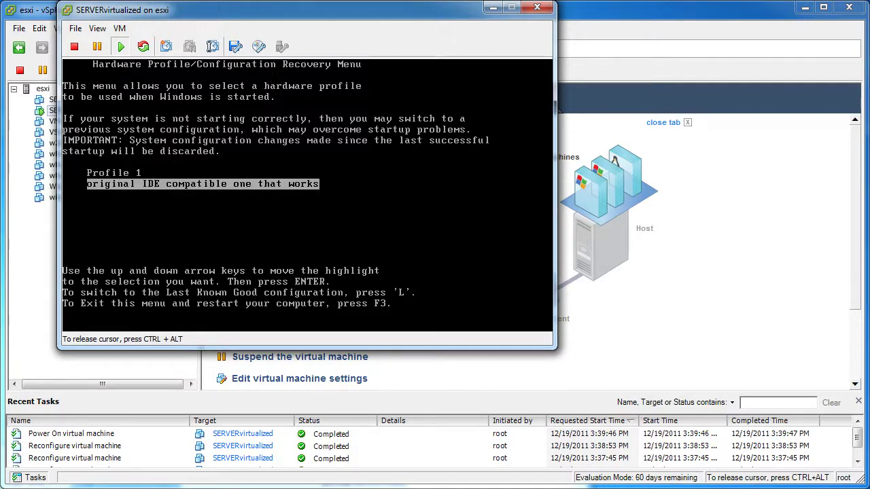
key("Up")
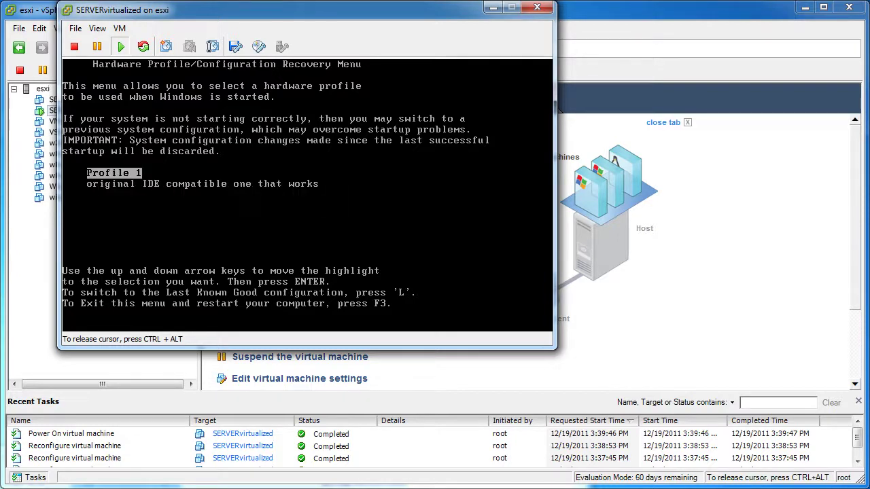
key("Return")
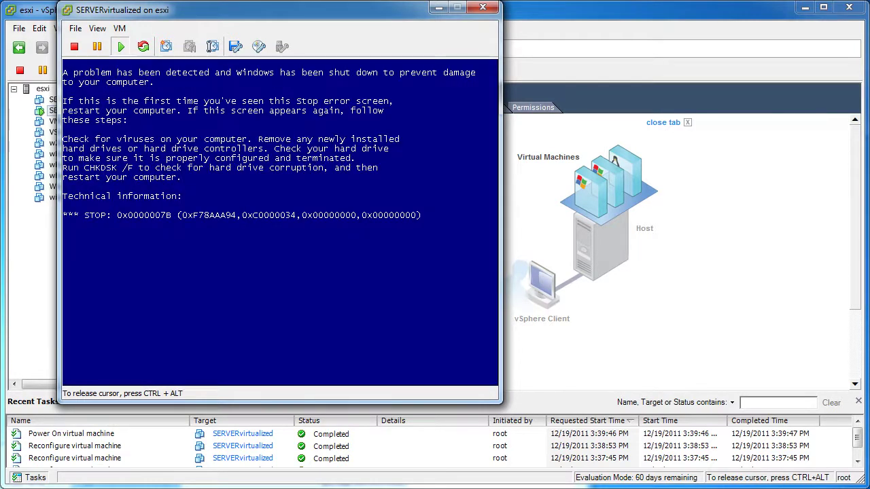
Step: Release the console and inspect SCSI controller 1 in the VM settings without changing anything
key("ctrl+alt")
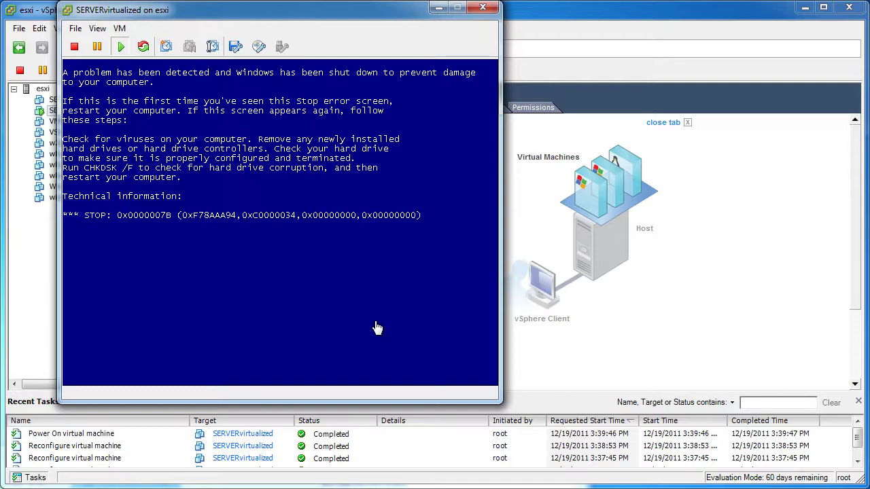
left_click(120, 28)
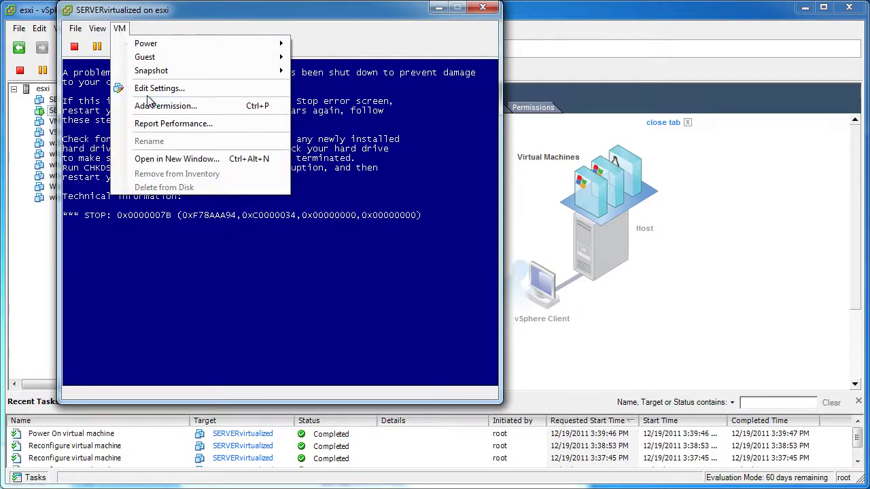
left_click(159, 89)
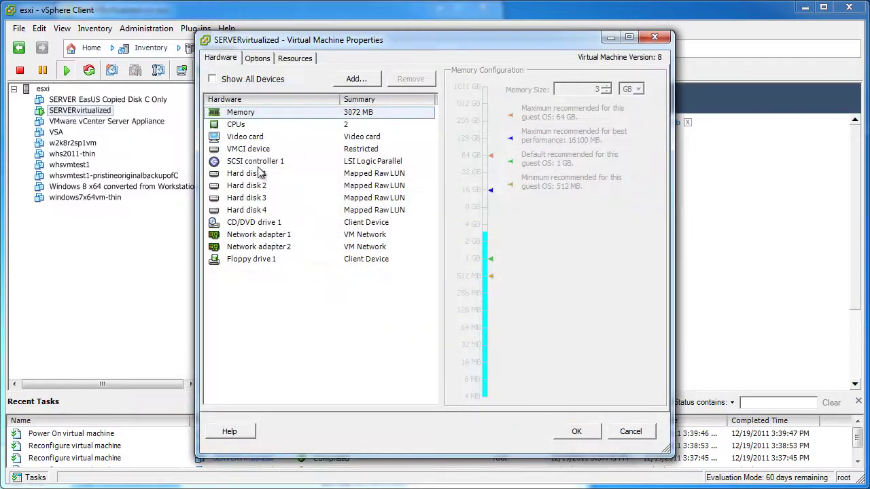
left_click(259, 164)
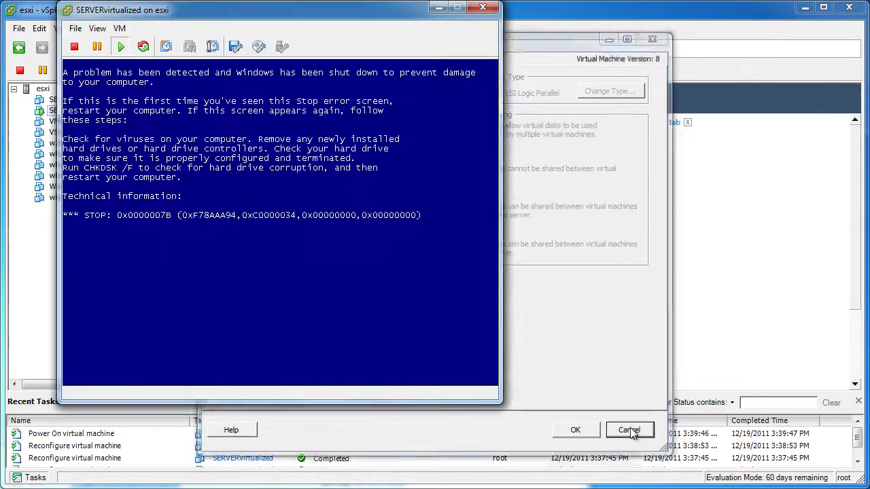
left_click(630, 431)
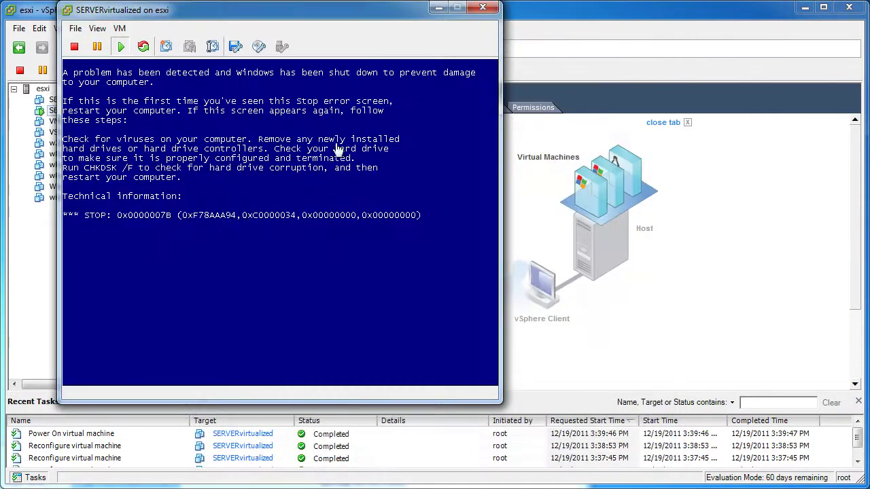
Step: Power off the crashed VM, confirm, and close the console window
left_click(120, 28)
mouse_move(145, 44)
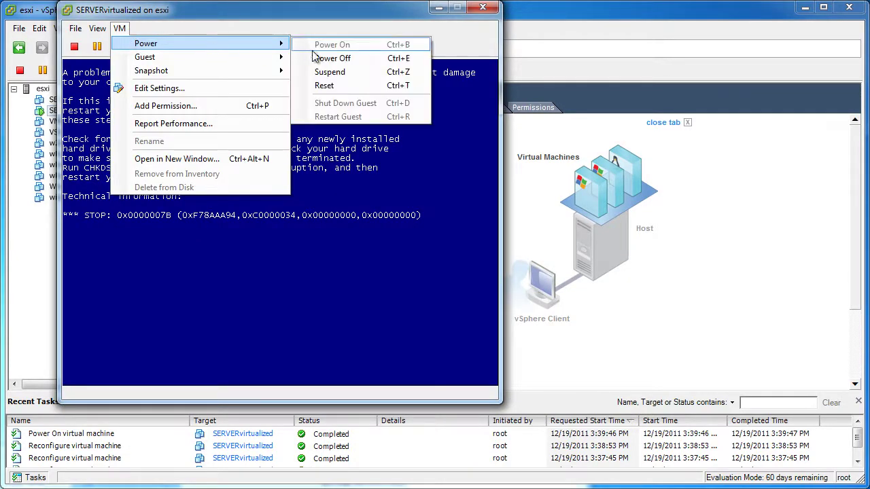
left_click(333, 59)
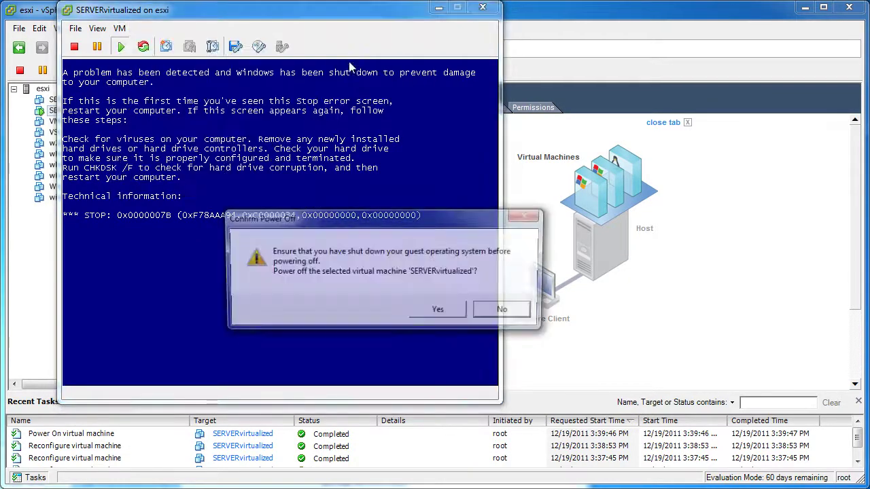
left_click(437, 312)
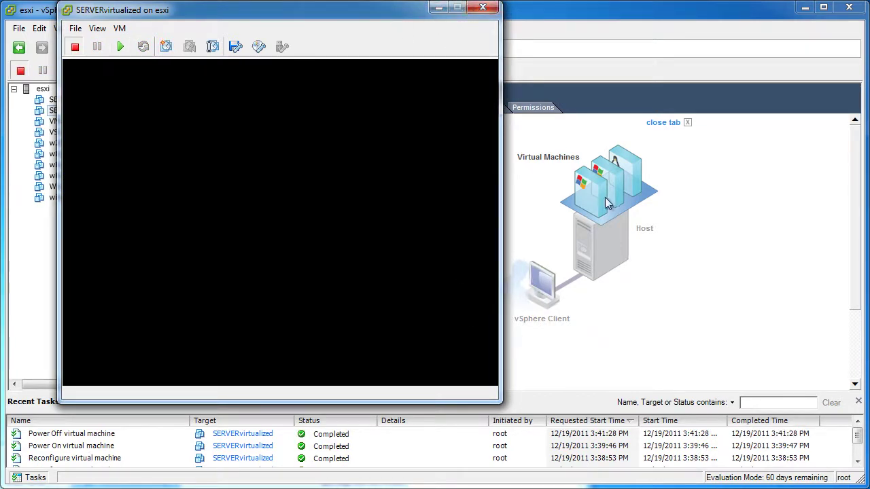
key("alt+F4")
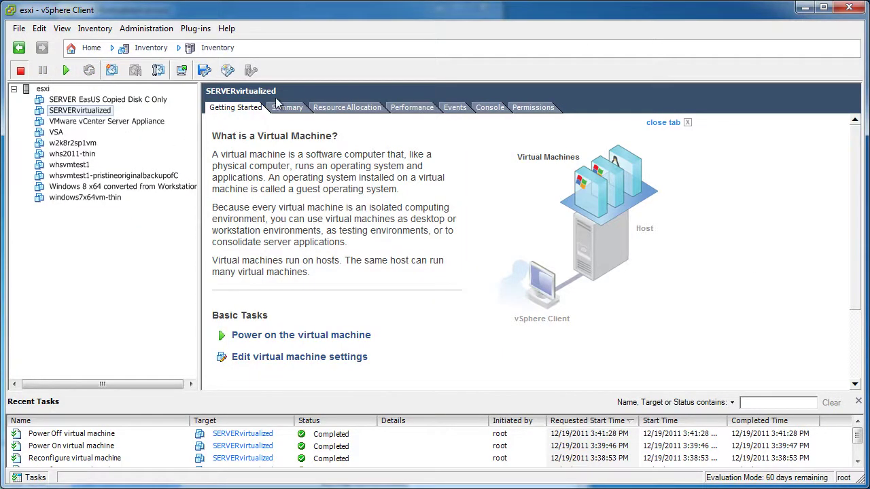
Step: Browse the Samsung120GBSSD datastore from the SERVER EasUS Copied Disk C Only summary
left_click(108, 99)
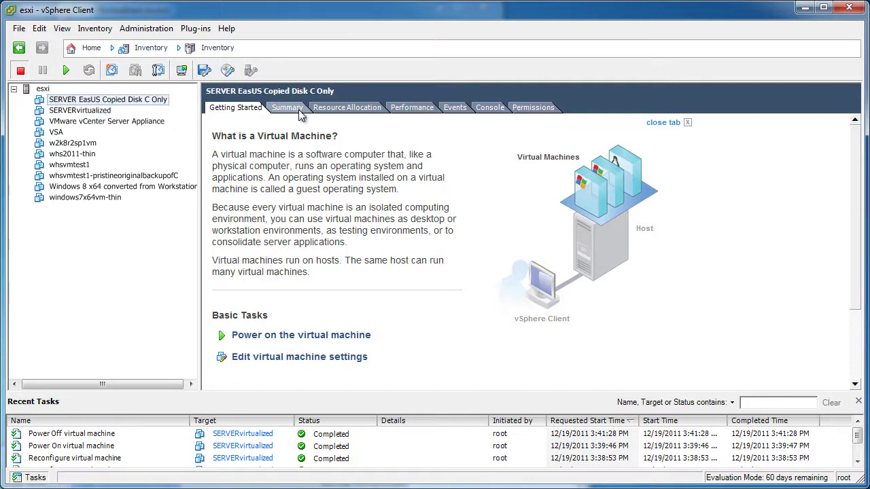
left_click(286, 107)
left_click(514, 239)
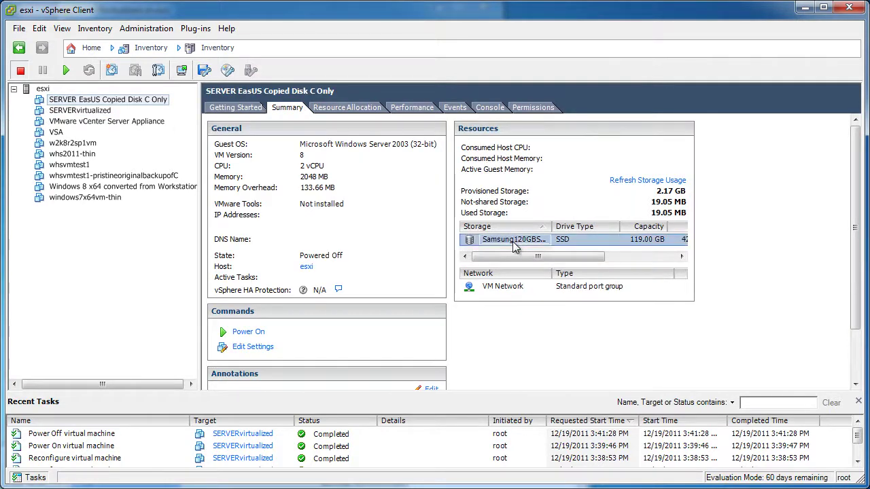
right_click(515, 245)
left_click(543, 250)
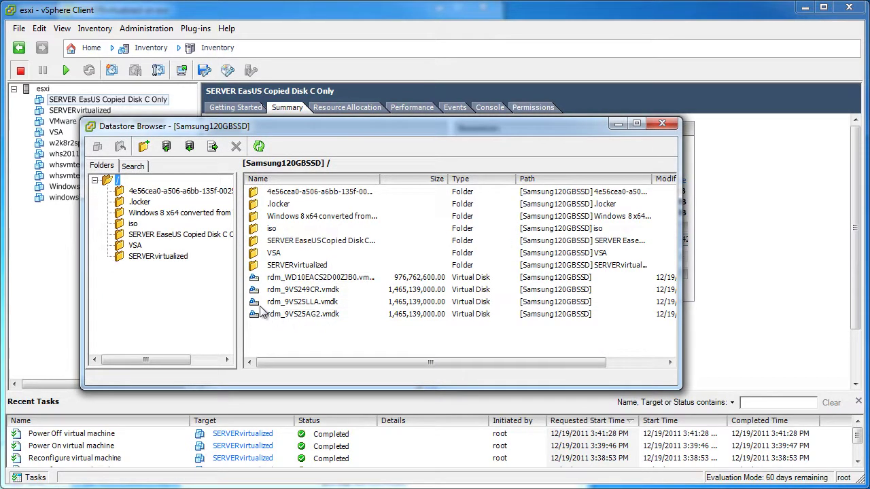
Step: Copy SERVERvirtualized.vmx and paste a duplicate inside the SERVERvirtualized folder
left_click(156, 256)
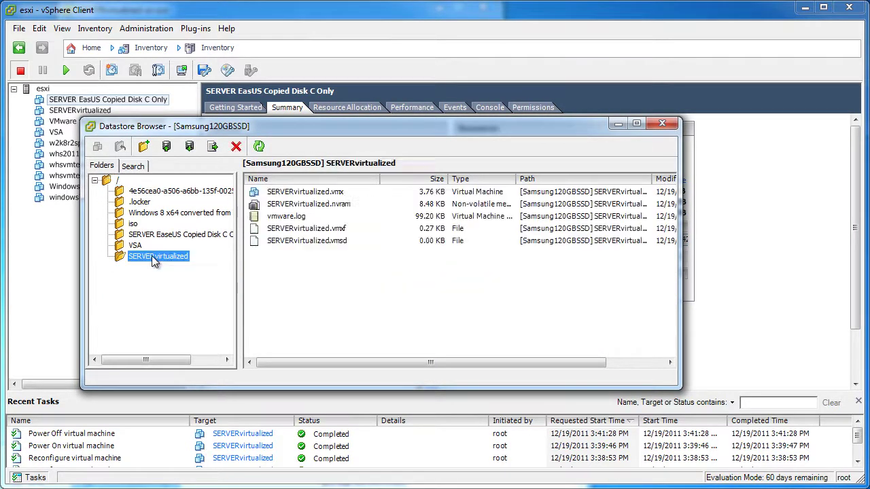
left_click(304, 192)
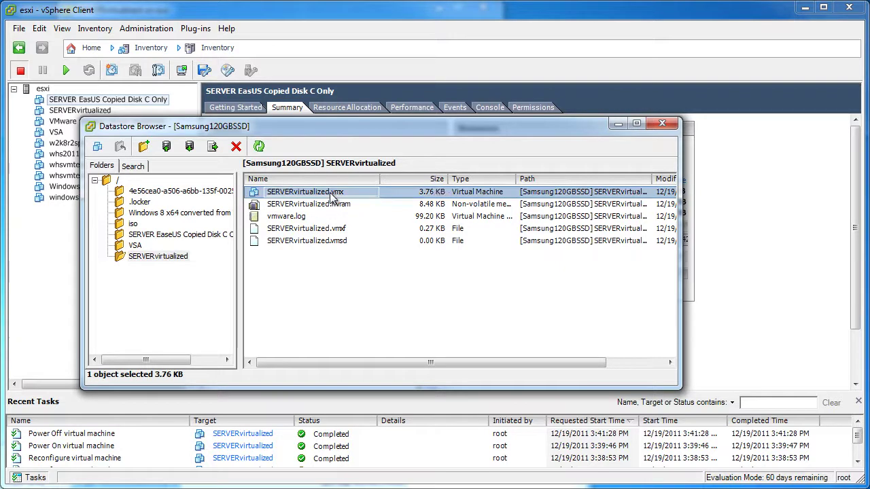
right_click(333, 195)
left_click(362, 248)
right_click(293, 306)
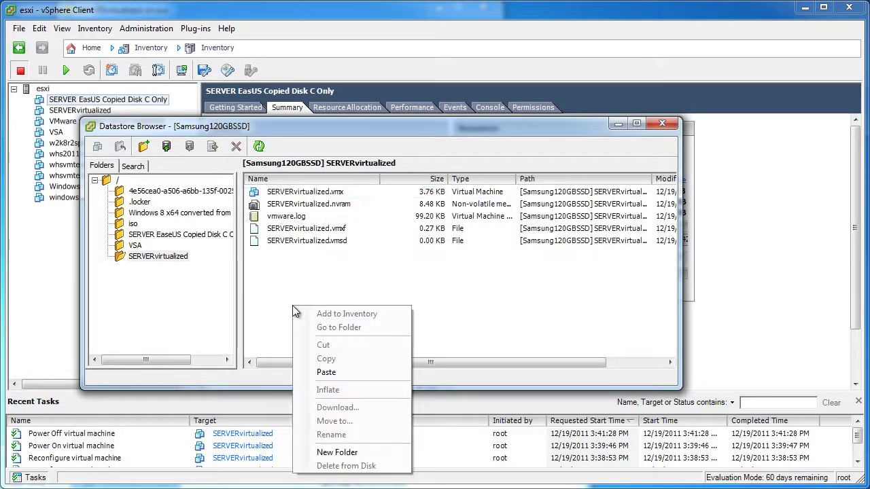
left_click(326, 372)
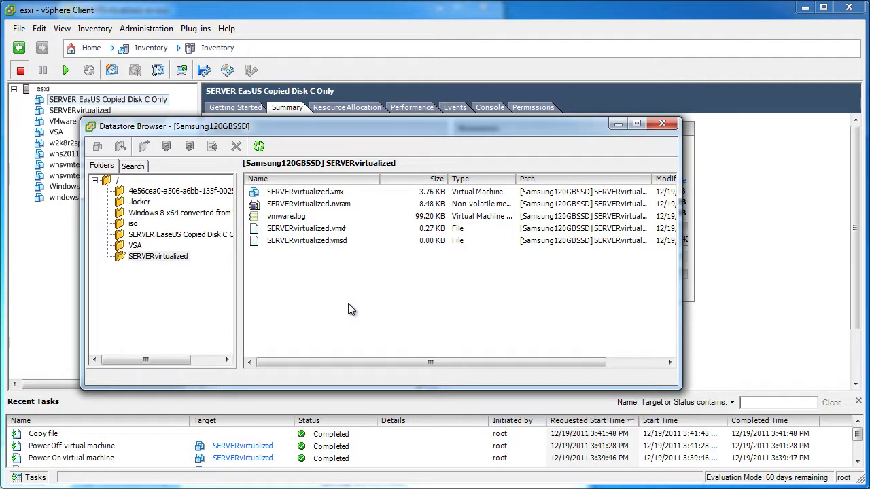
Step: Refresh the listing and create a new folder named originalvmx
left_click(259, 146)
right_click(307, 288)
left_click(351, 434)
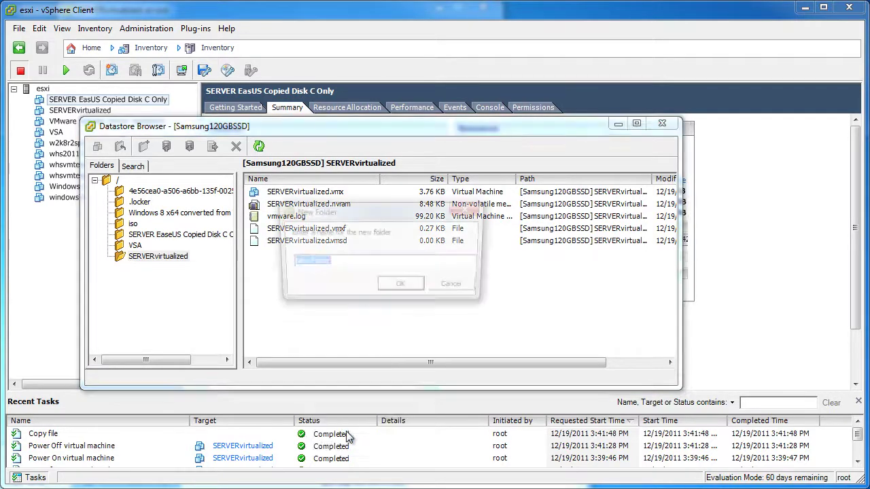
type("originalvmx")
key("Return")
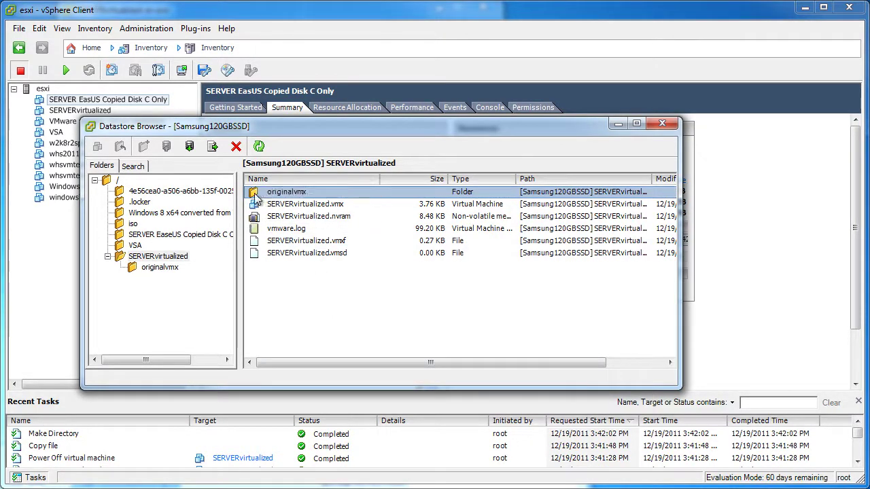
Step: Paste SERVERvirtualized.vmx into originalvmx, then go back to the SERVERvirtualized folder
double_click(283, 192)
right_click(311, 249)
left_click(342, 314)
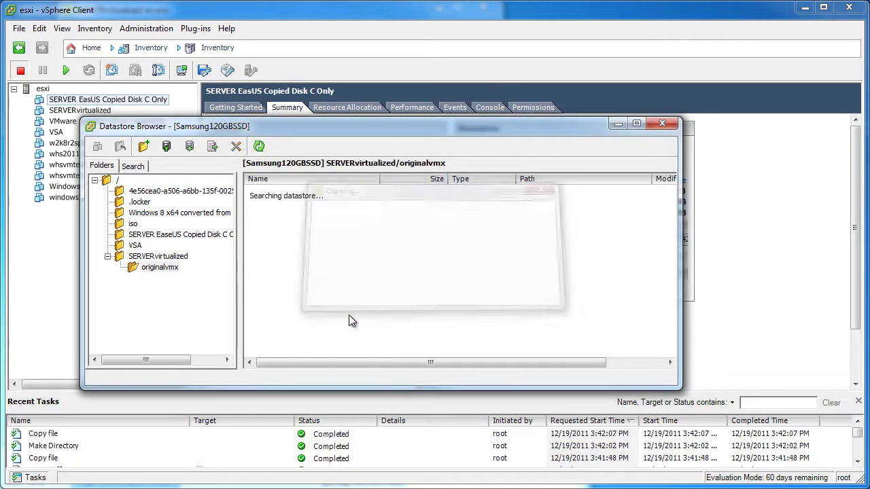
left_click(158, 256)
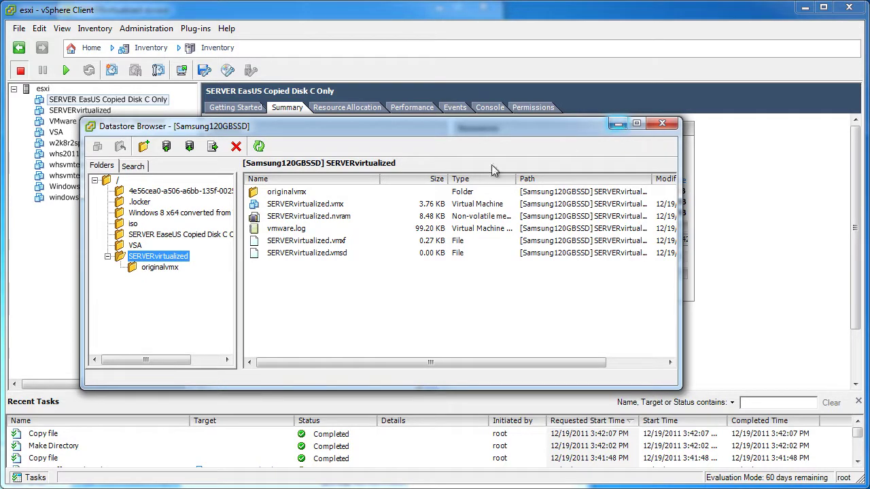
left_click(293, 204)
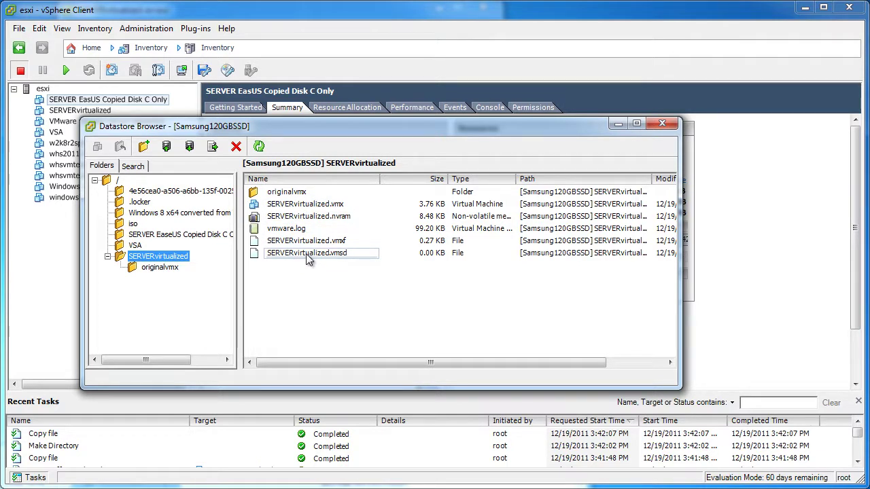
left_click(299, 193)
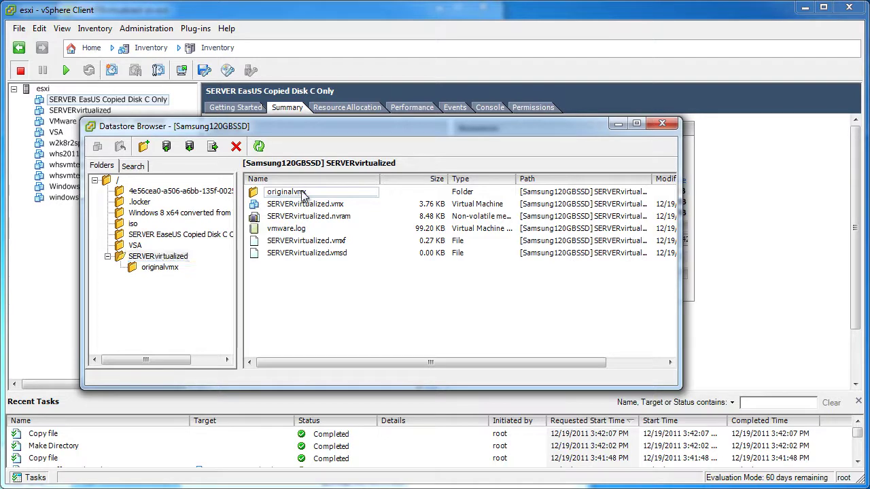
left_click(298, 193)
type("windows2003")
type("x")
type("8")
type("6")
type("dedup")
key("Return")
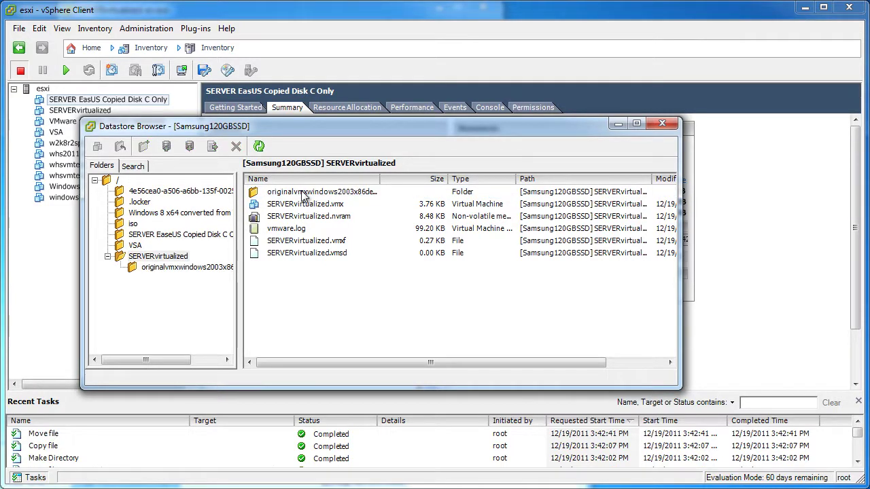
left_click_drag(379, 179, 435, 179)
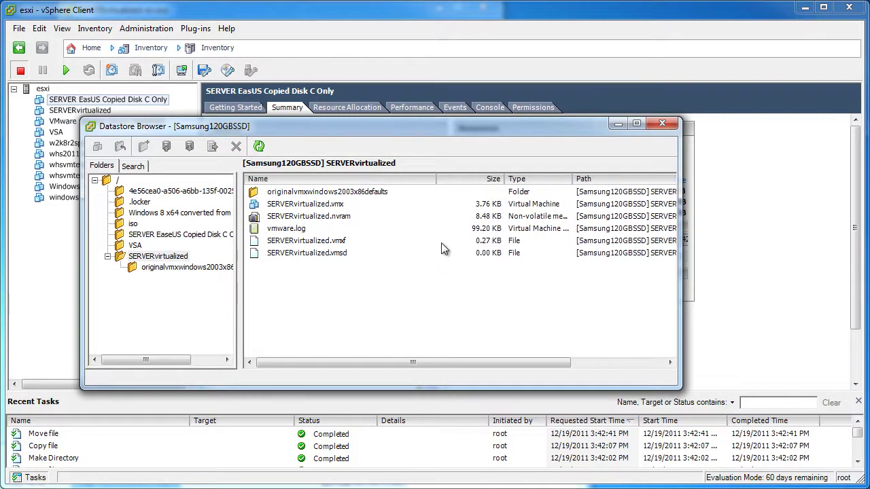
double_click(327, 191)
left_click(305, 191)
right_click(329, 194)
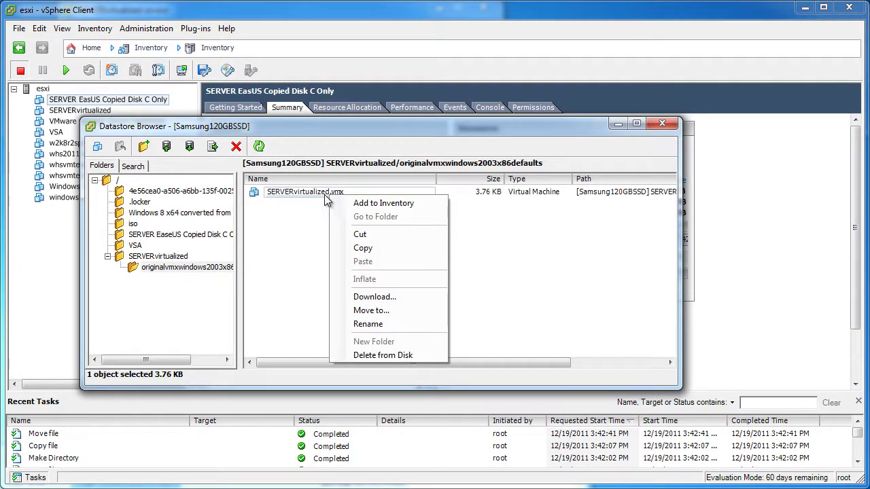
left_click(290, 225)
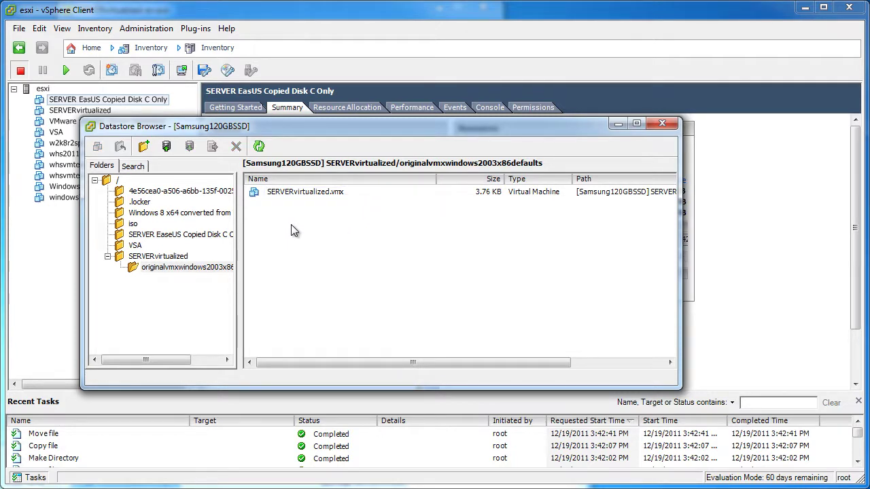
left_click(158, 256)
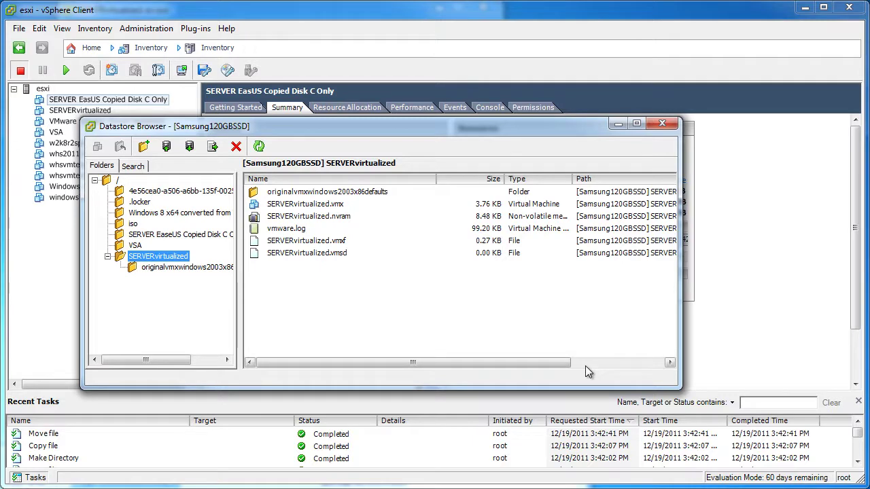
Step: Move the Datastore Browser window aside and close it
left_click_drag(549, 132, 571, 30)
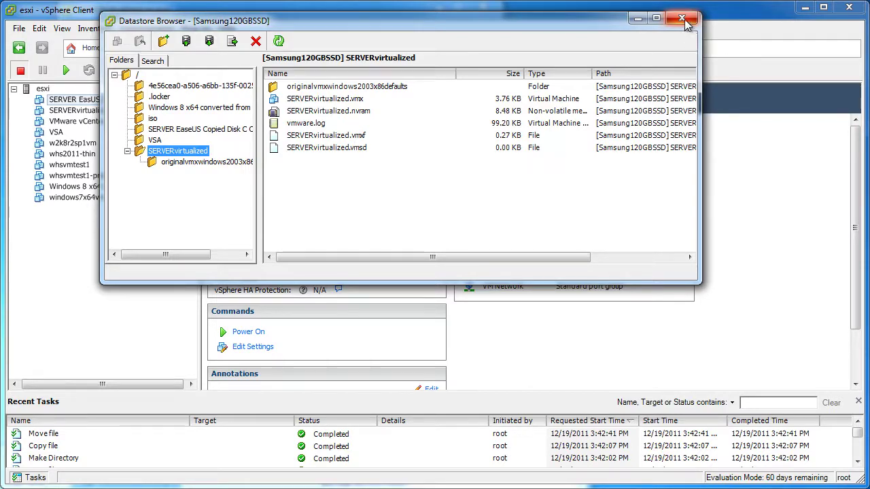
left_click(683, 18)
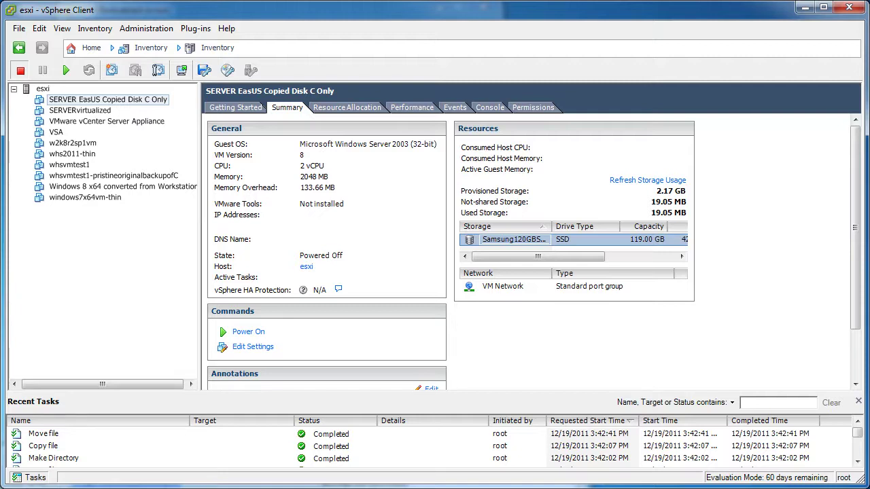
Step: Open SERVERvirtualized's virtual machine settings and select SCSI controller 1
key("Down")
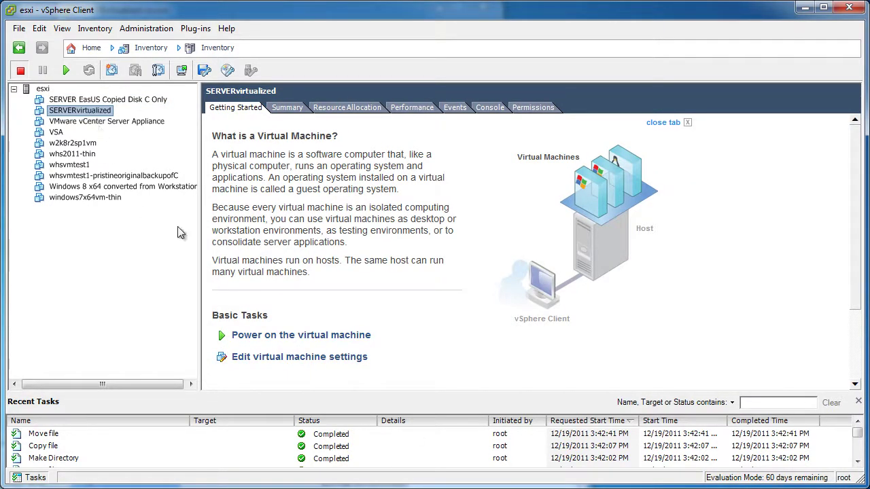
left_click(271, 357)
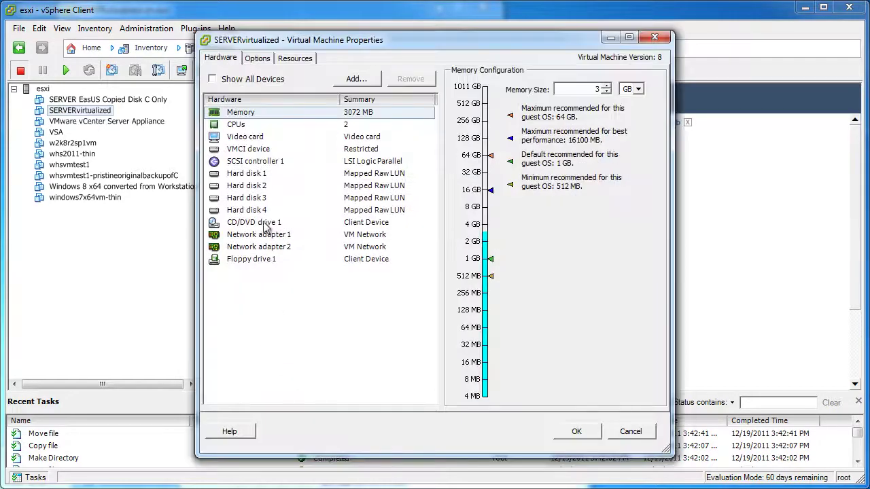
left_click(290, 163)
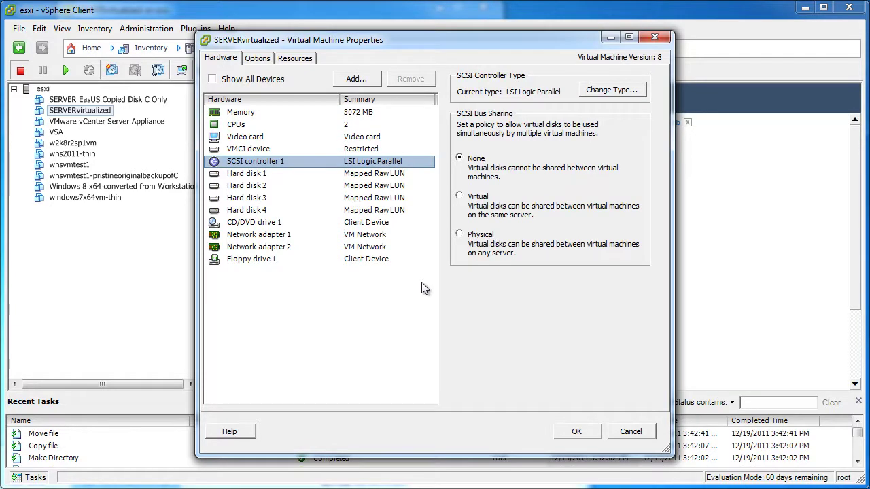
left_click(356, 79)
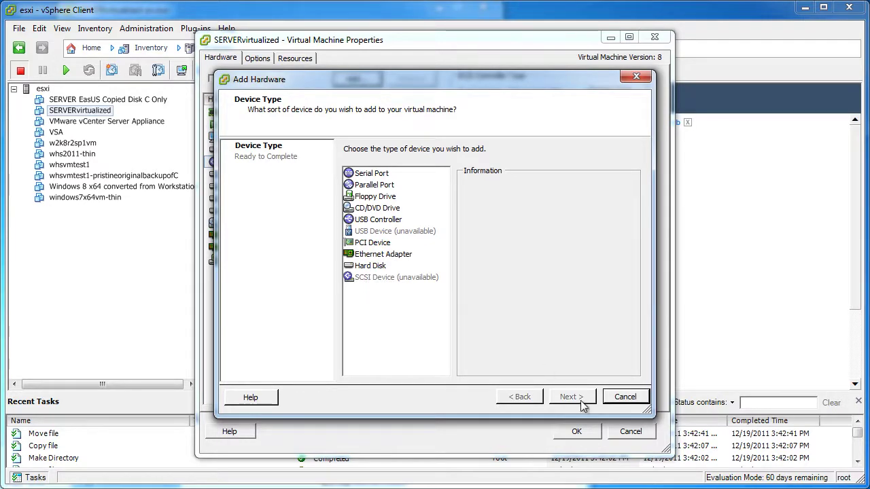
left_click(626, 397)
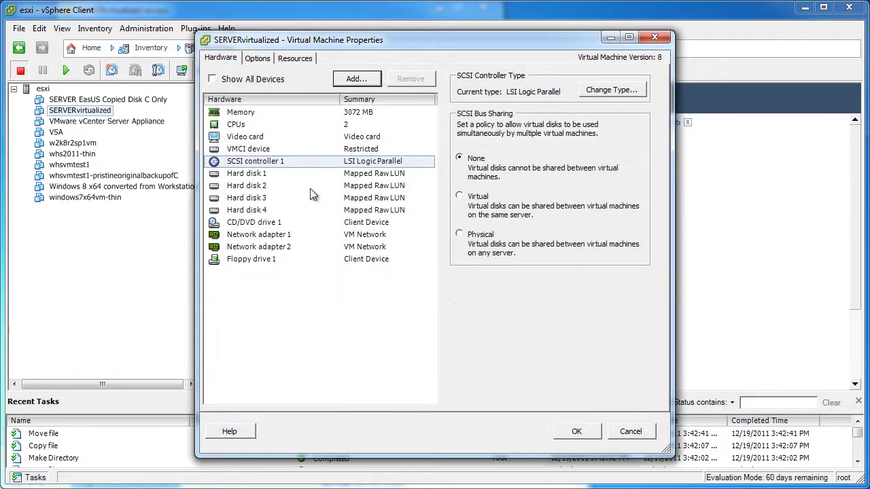
left_click(298, 163)
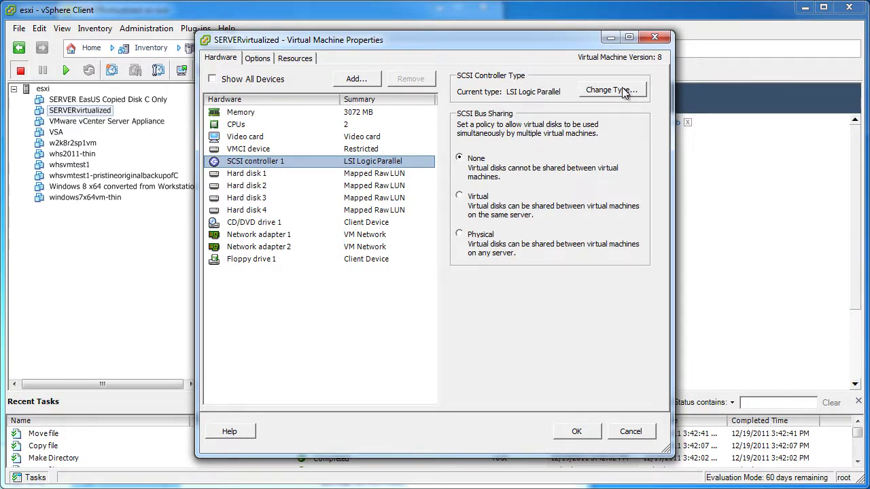
Step: Change SCSI controller 1's type to BusLogic Parallel and save the VM settings
left_click(256, 58)
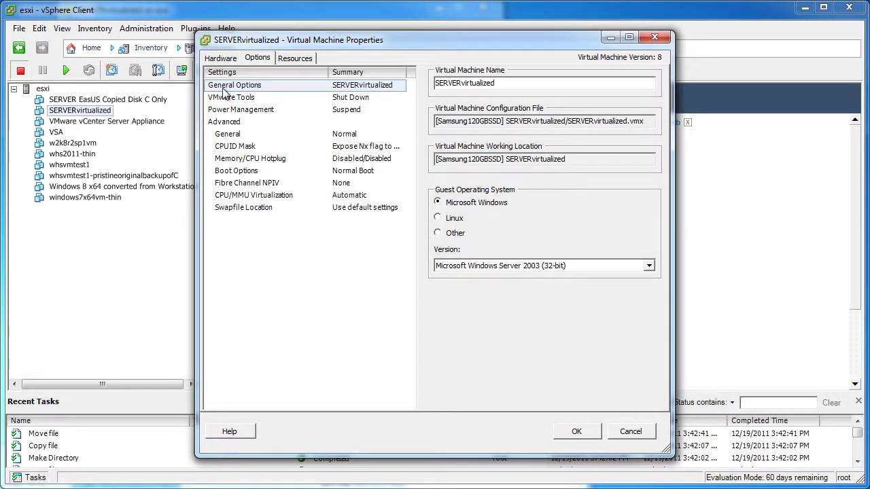
left_click(221, 58)
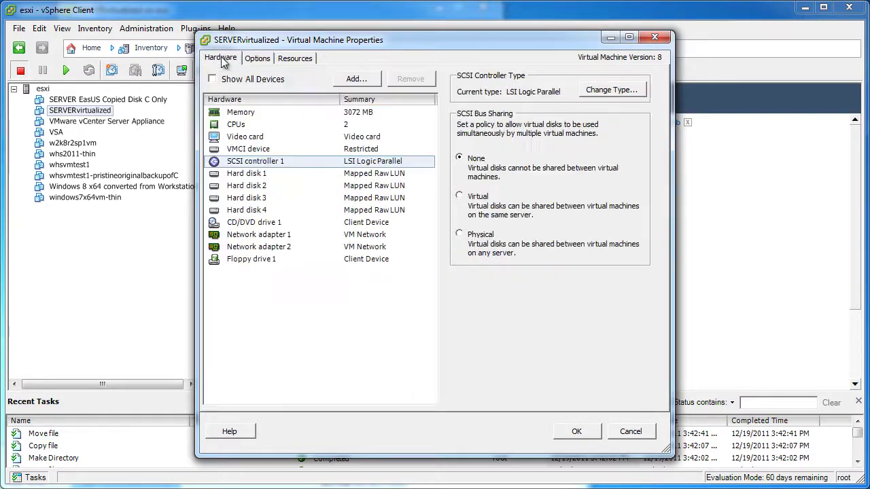
left_click(611, 90)
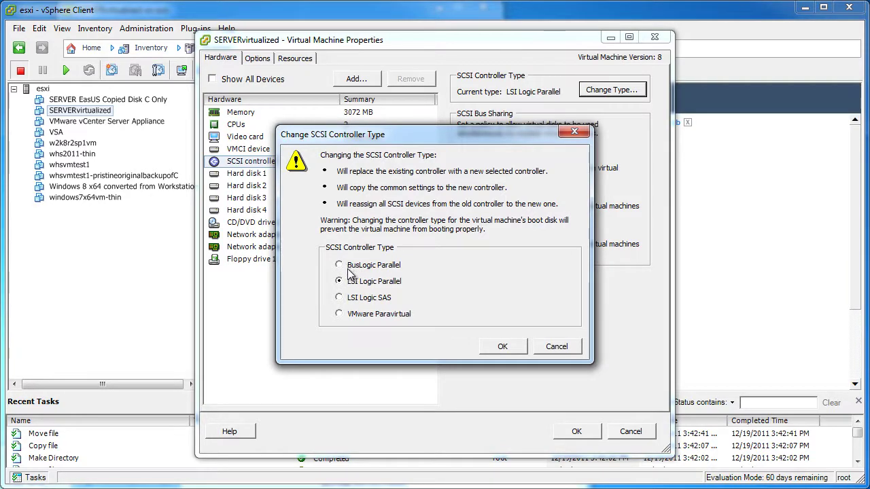
left_click(339, 265)
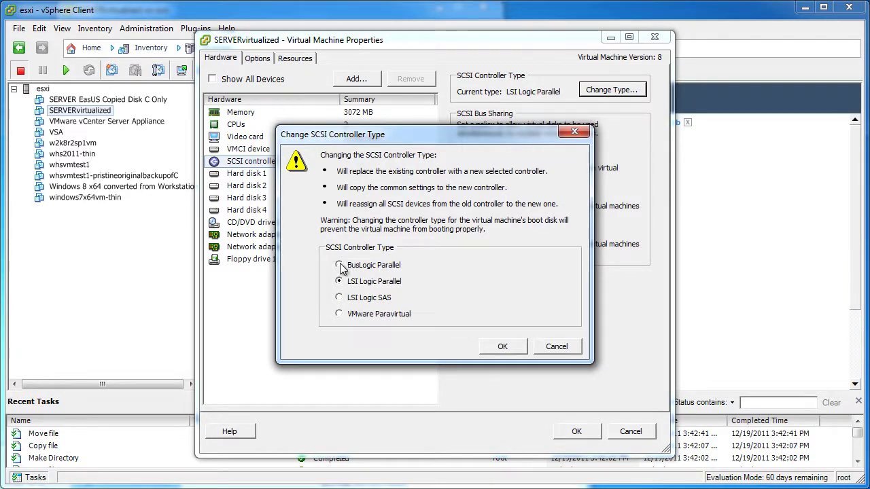
left_click(503, 347)
left_click(576, 431)
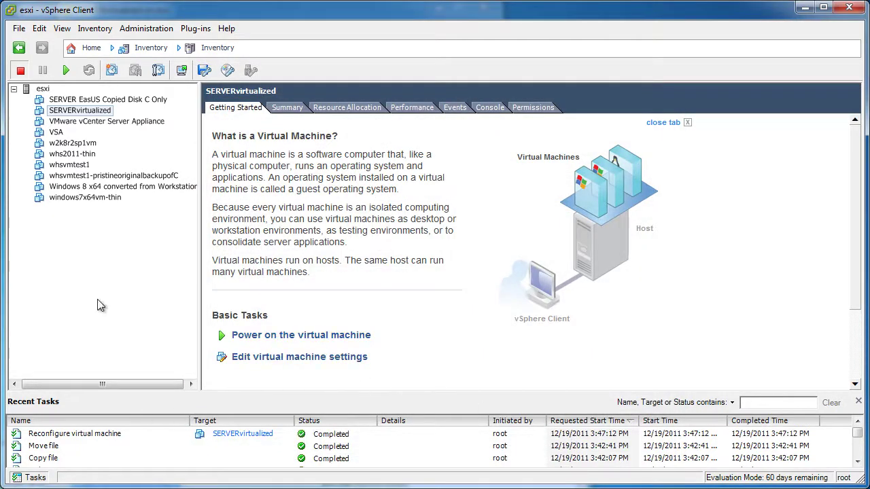
Step: Power on SERVERvirtualized from its console and boot the highlighted hardware profile
right_click(104, 114)
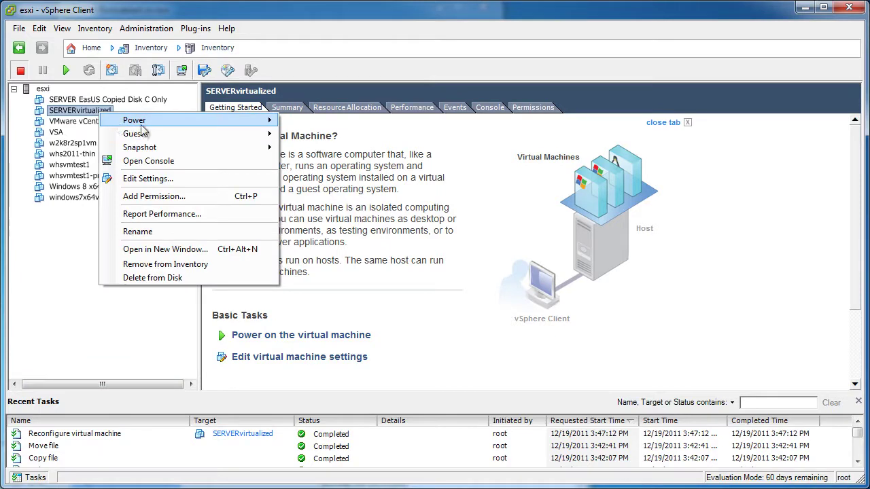
left_click(163, 160)
left_click(121, 47)
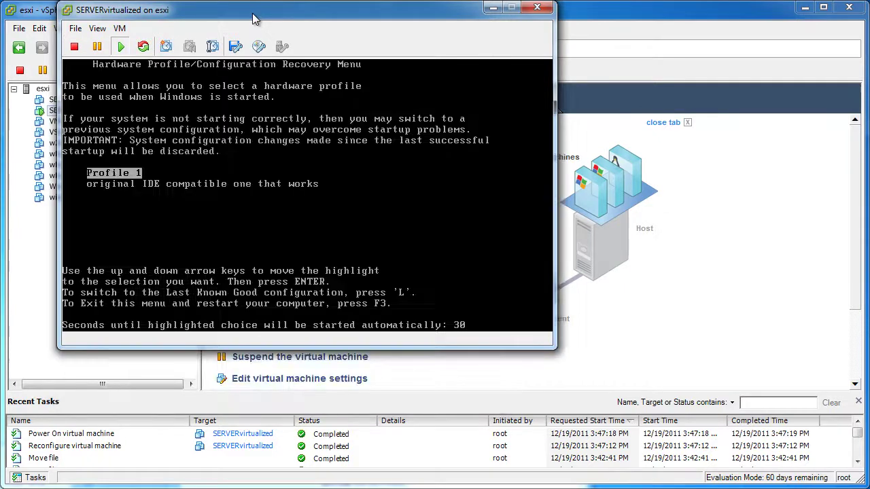
left_click(295, 121)
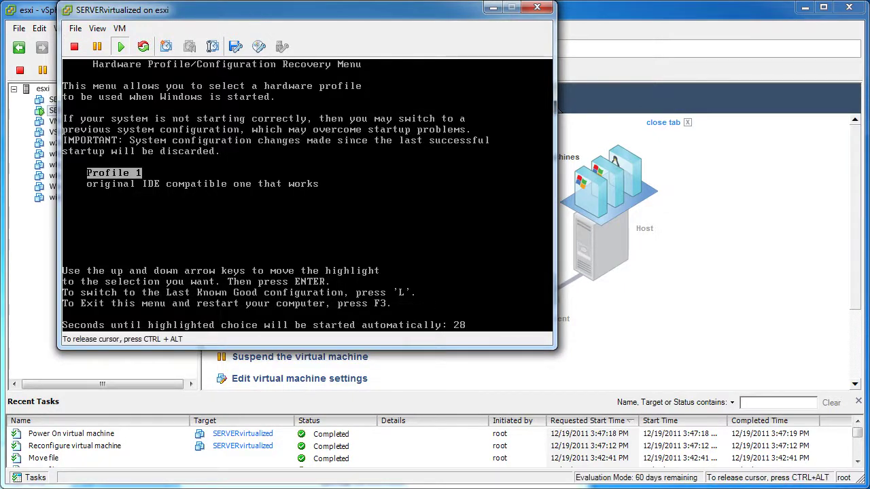
key("Return")
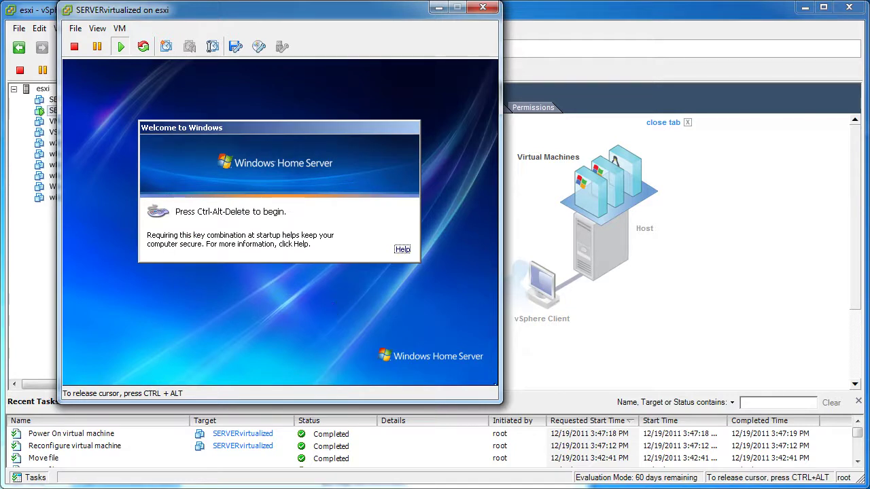
Step: Log on to Windows Home Server with Ctrl+Alt+Insert and the password, then enlarge the console window
key("ctrl+alt")
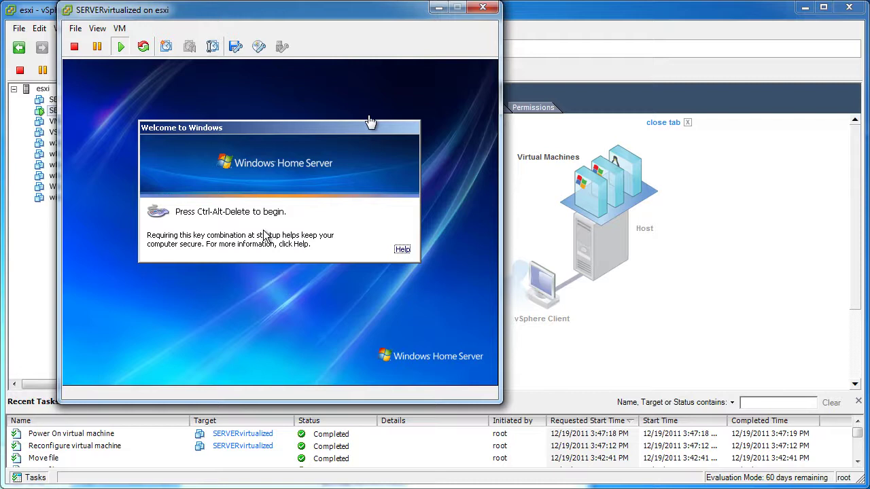
left_click(370, 121)
key("ctrl+alt+Insert")
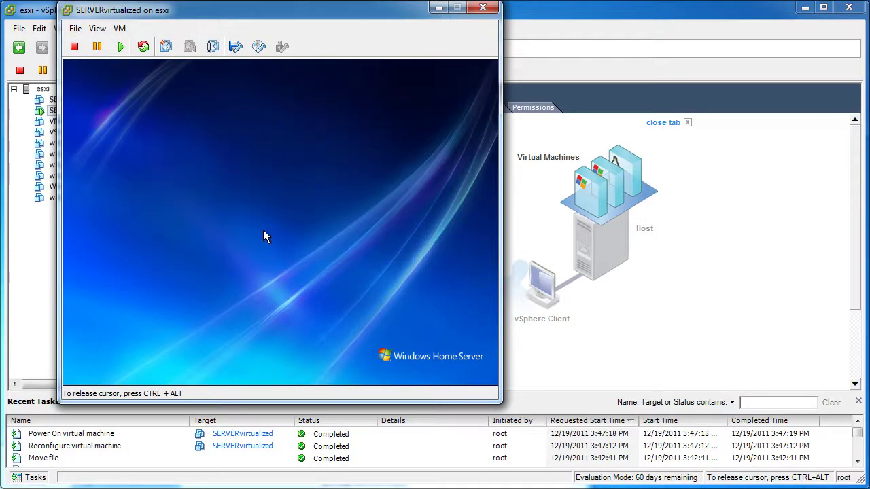
type("••••••")
key("Return")
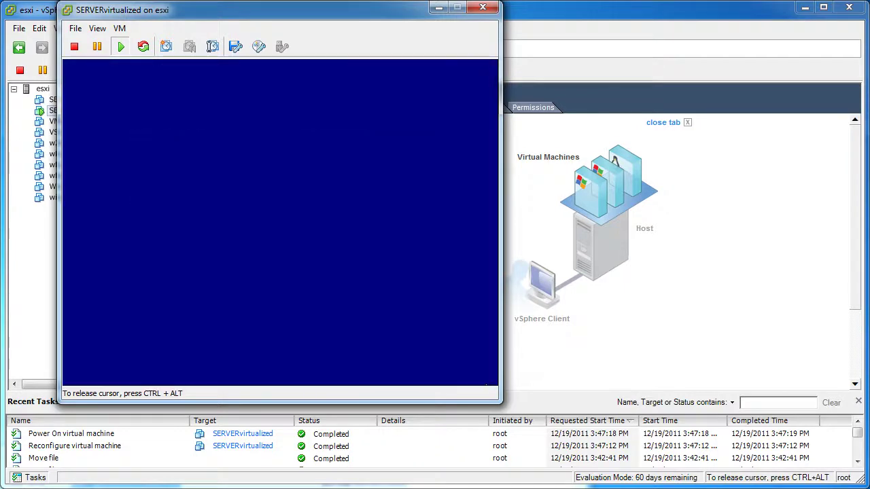
key("ctrl+alt")
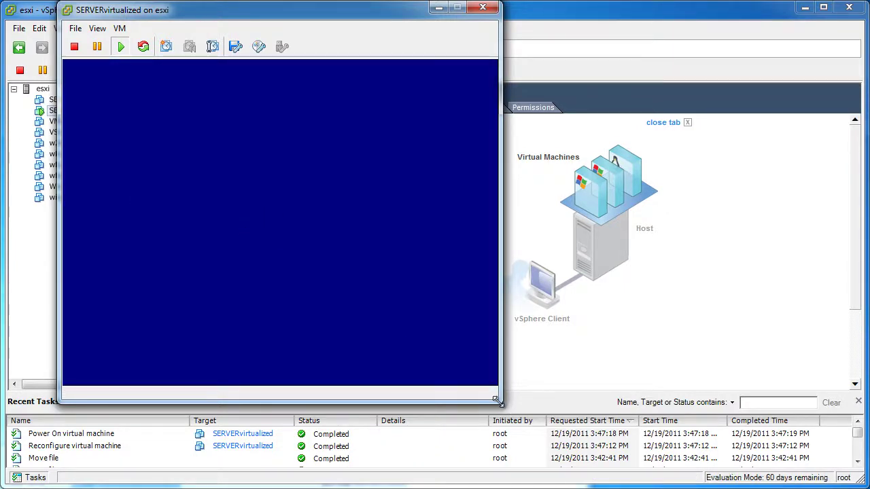
mouse_move(500, 402)
left_mouse_down()
mouse_move(592, 464)
mouse_move(696, 466)
left_mouse_up()
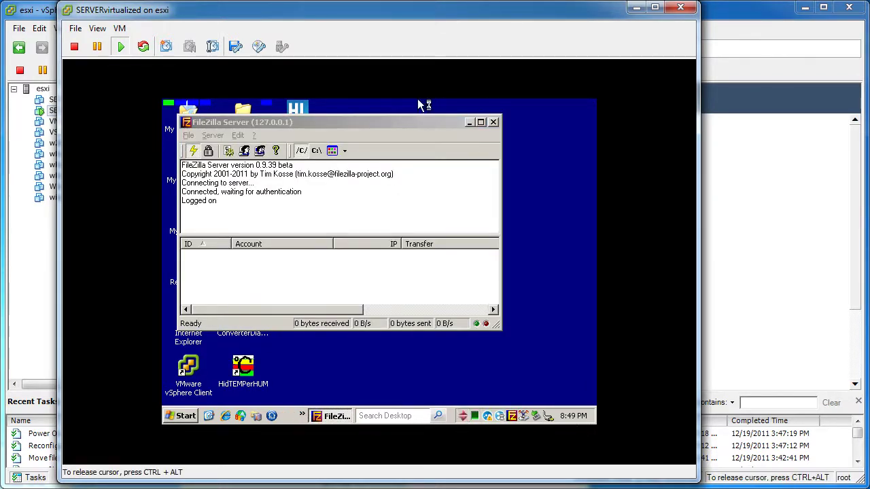
Step: Close FileZilla Server, open My Computer, and dismiss the HidTEMPerHUM 'Device error' message
left_click(492, 122)
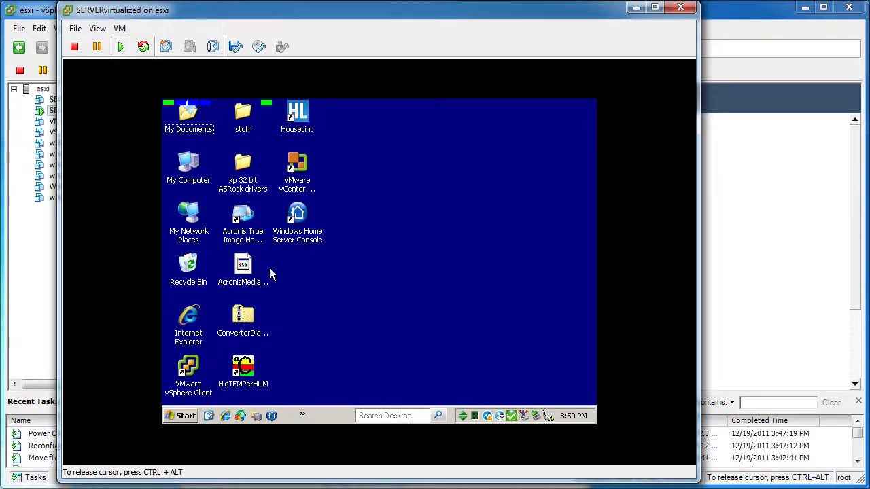
left_click(190, 163)
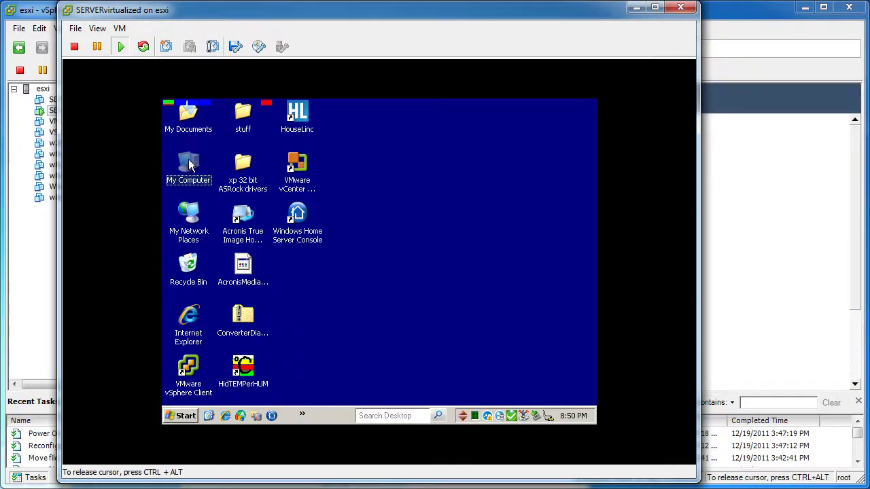
double_click(189, 163)
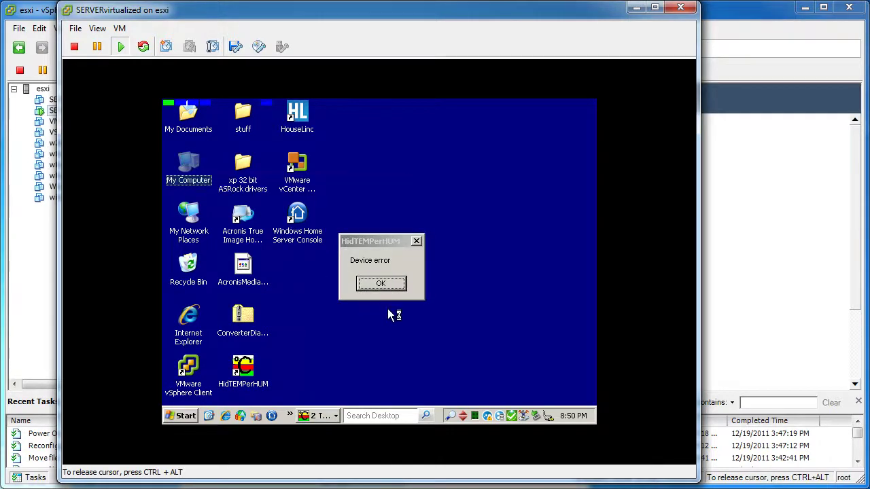
left_click(380, 284)
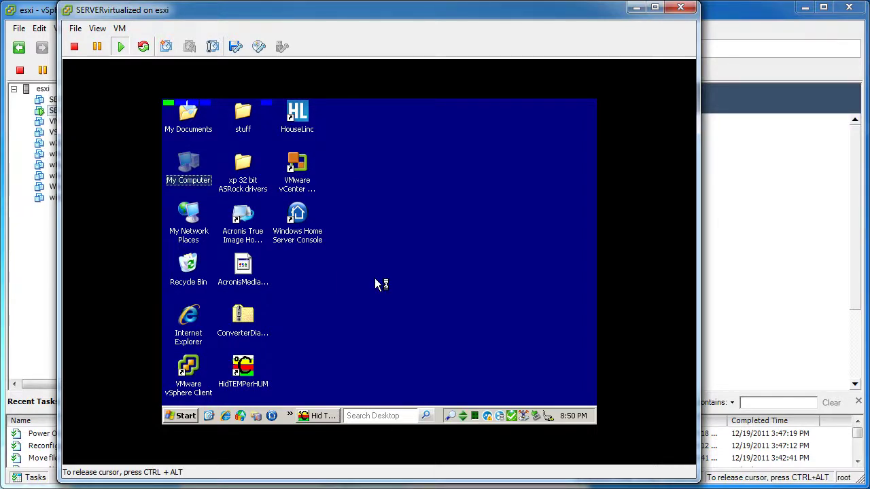